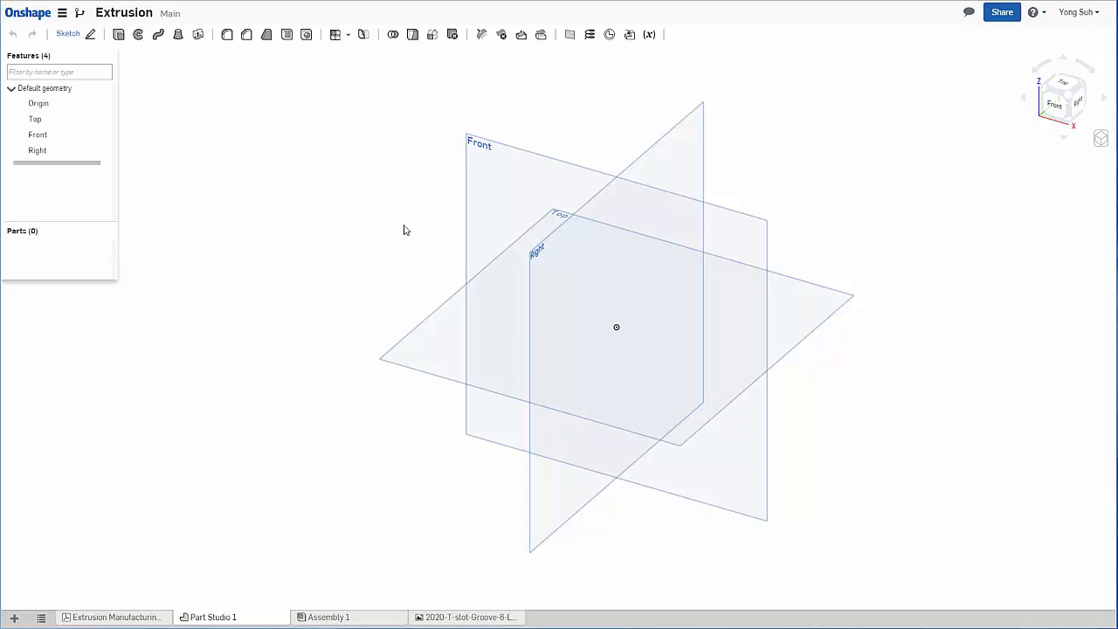
# - Consult the extrusion manufacturing document and start a sketch on the Front plane in Part Studio 1, viewed normal to the sketch plane
pyautogui.click(120, 617)
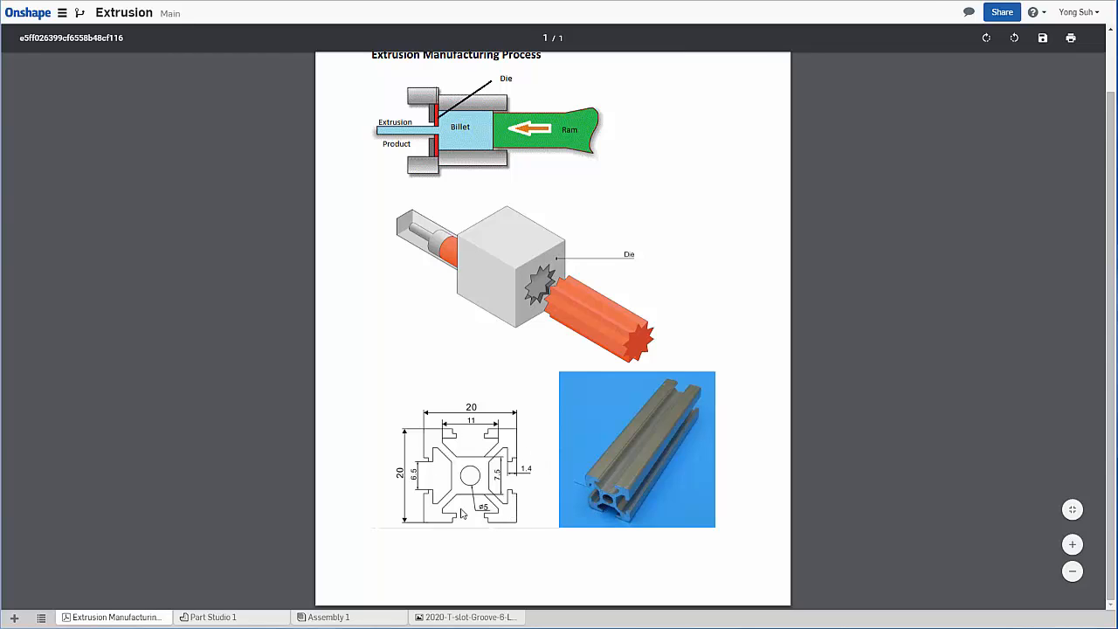
pyautogui.click(241, 617)
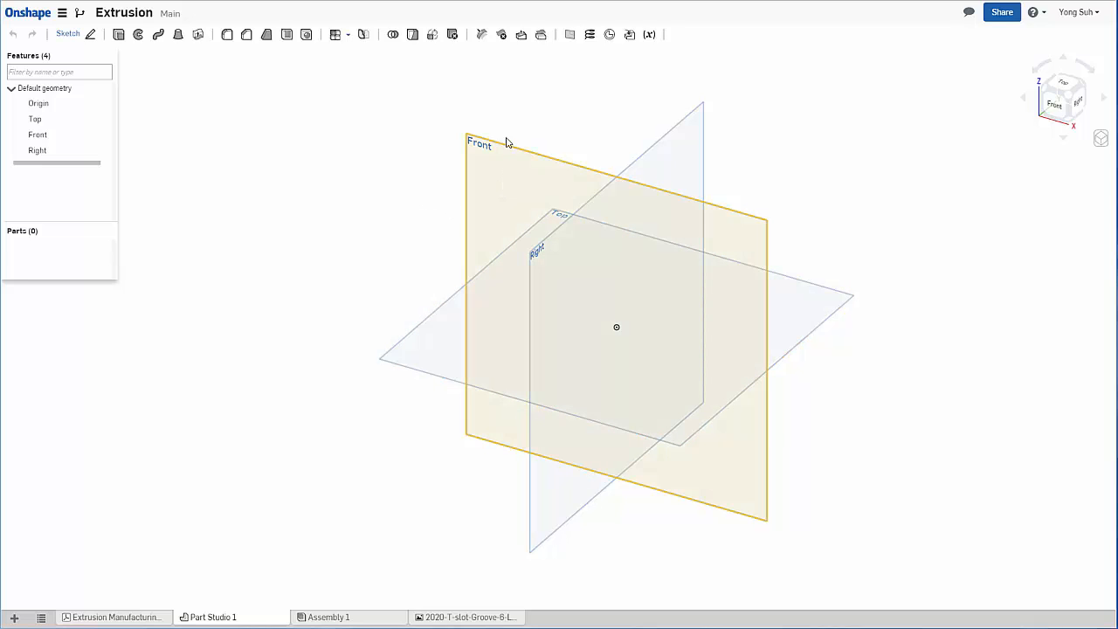
pyautogui.click(498, 171)
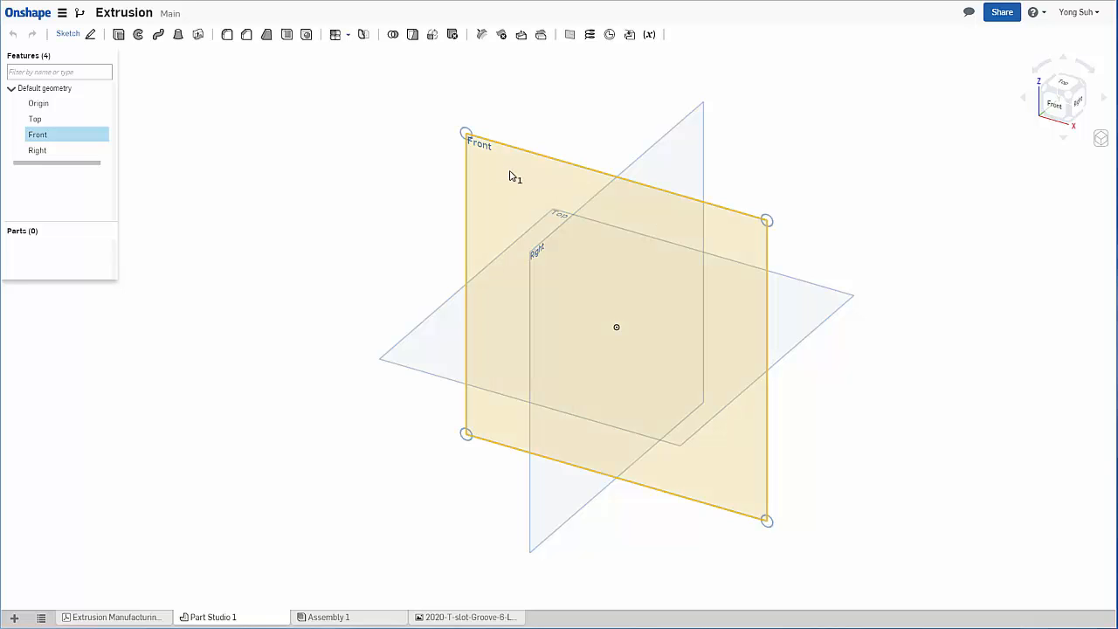
pyautogui.click(68, 35)
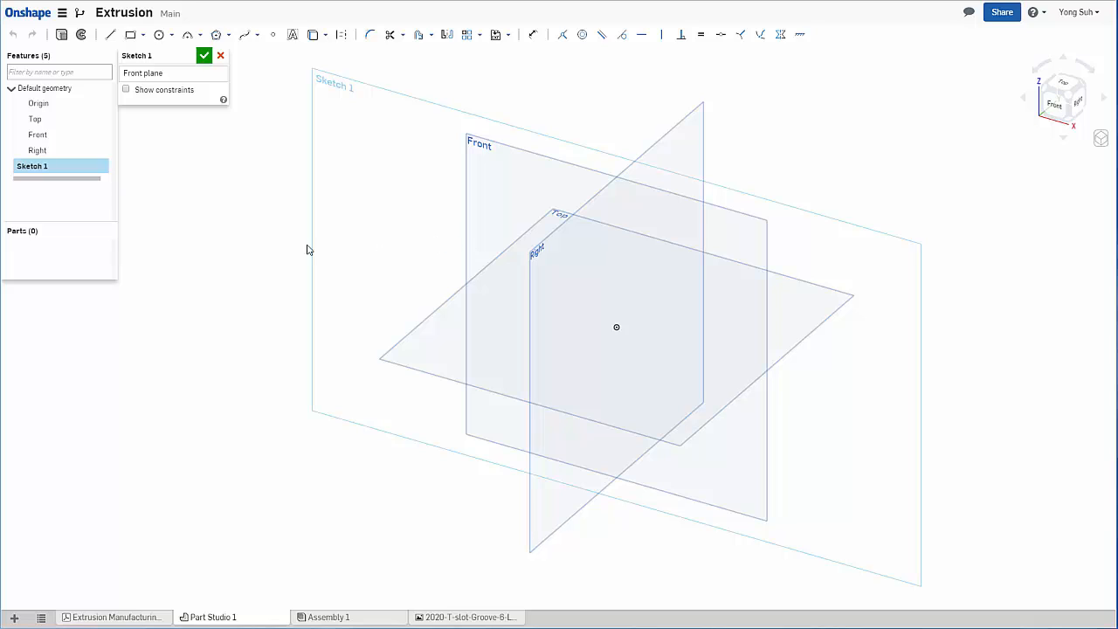
pyautogui.rightClick(222, 254)
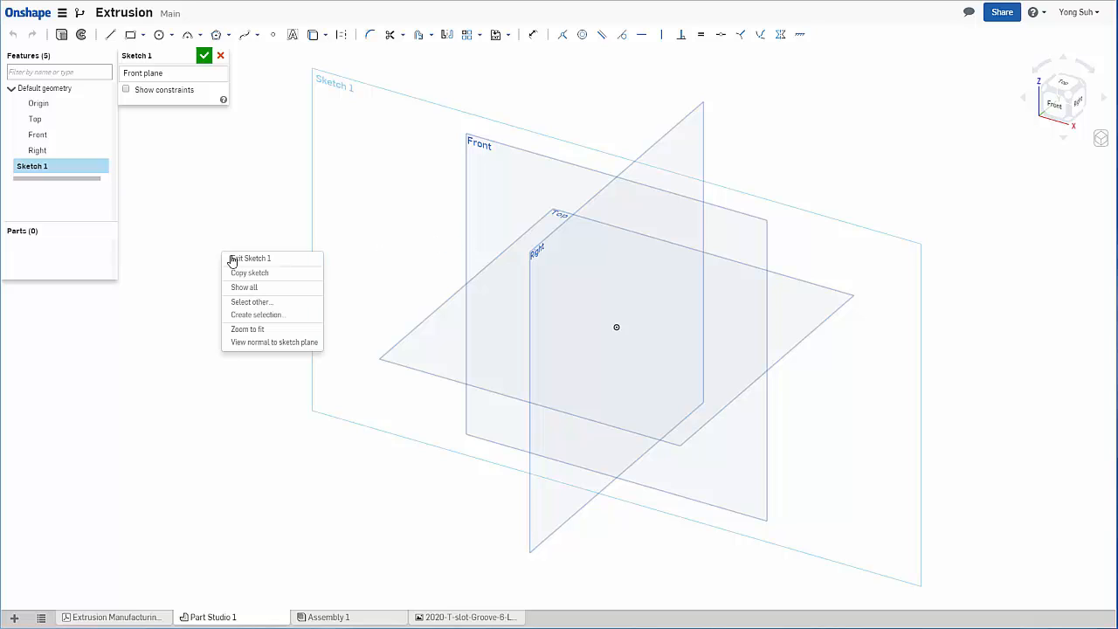
pyautogui.click(266, 343)
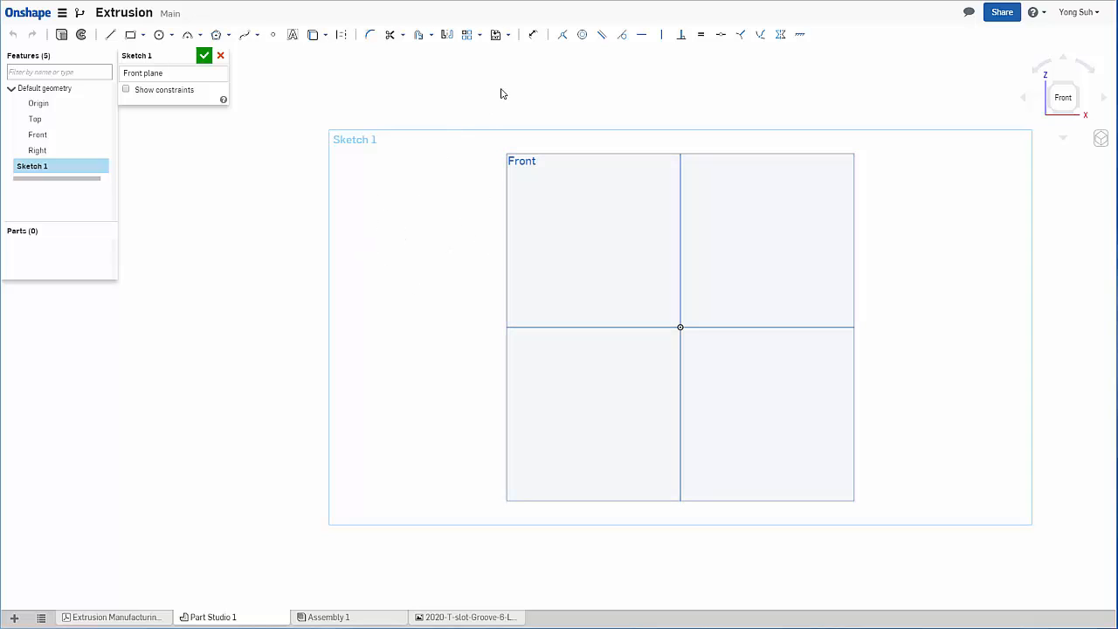
# - Insert the 2020-T-slot-Groove reference image about 96 mm wide into the sketch, overlapping the Front plane's upper-left edge
pyautogui.click(506, 37)
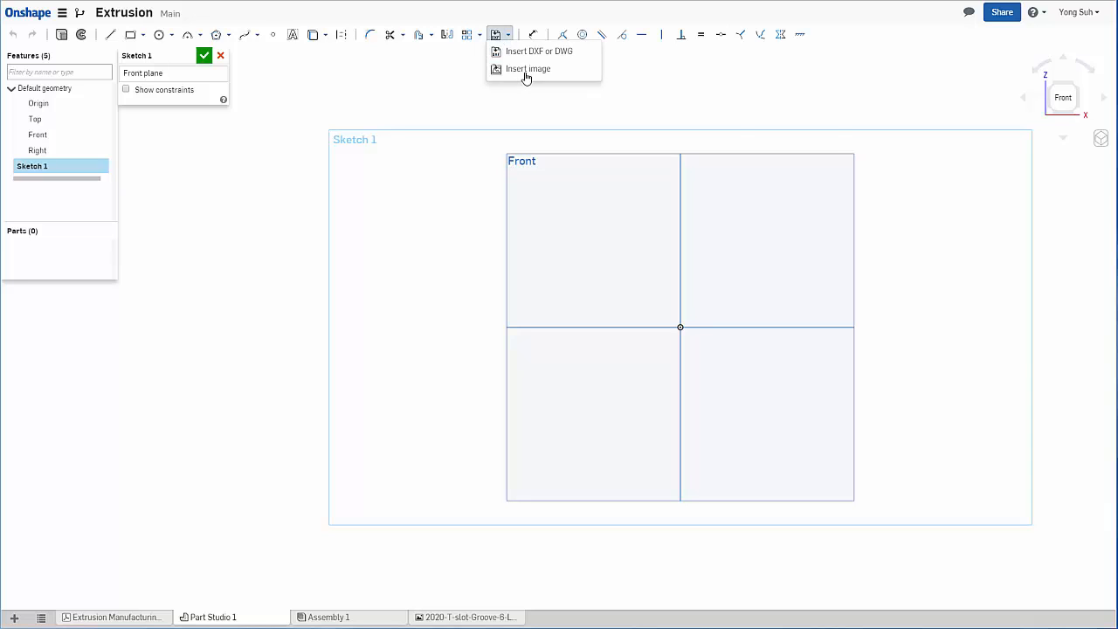
pyautogui.click(527, 72)
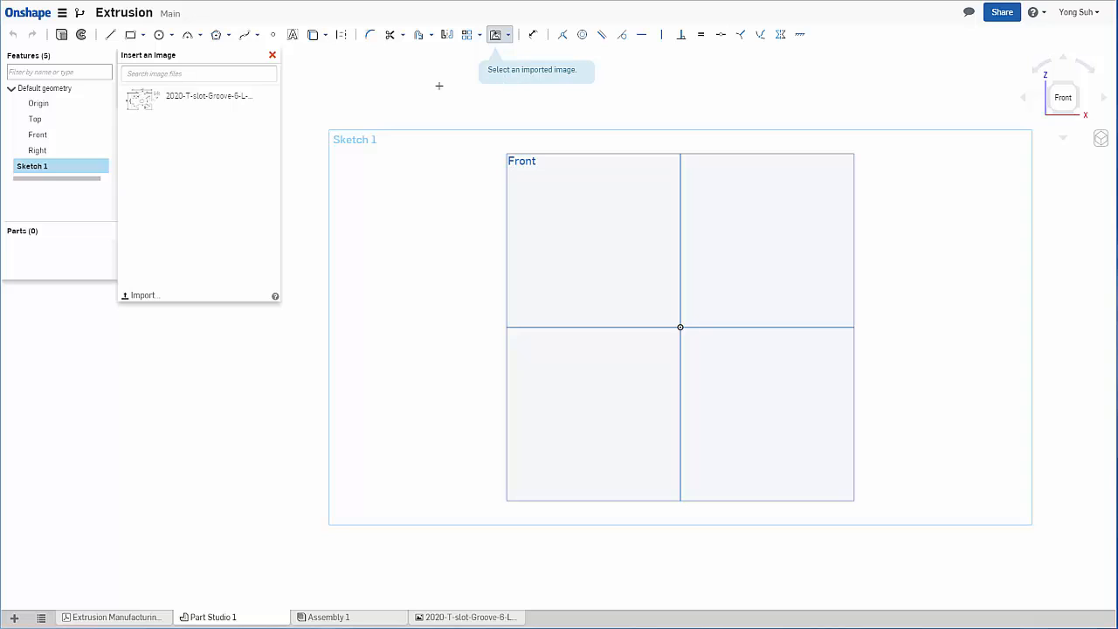
pyautogui.click(177, 103)
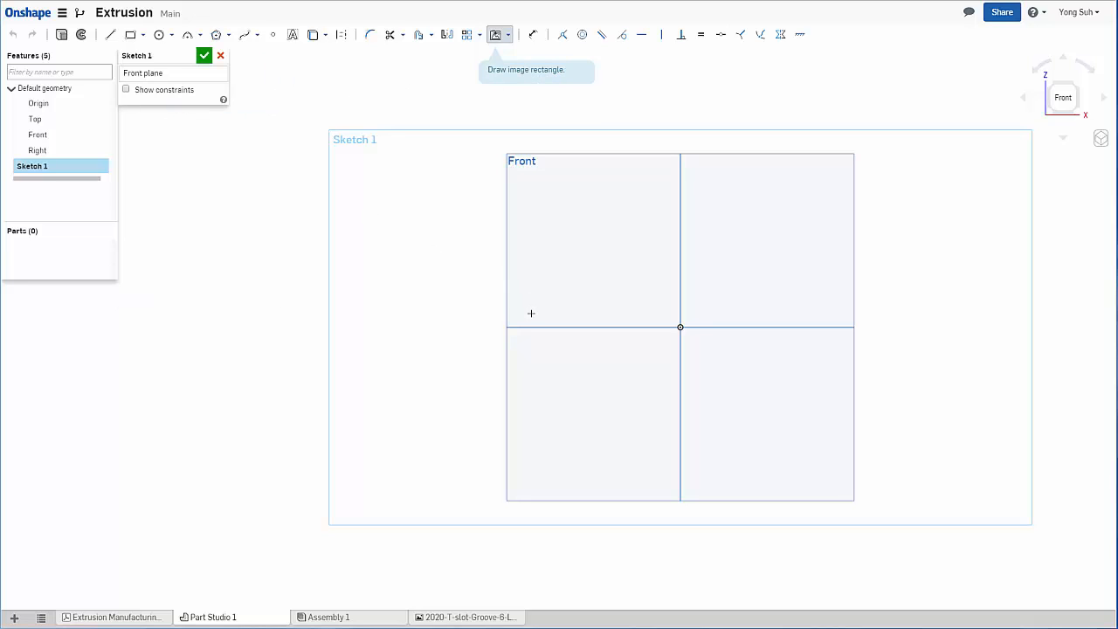
pyautogui.moveTo(521, 310); pyautogui.dragTo(401, 163)
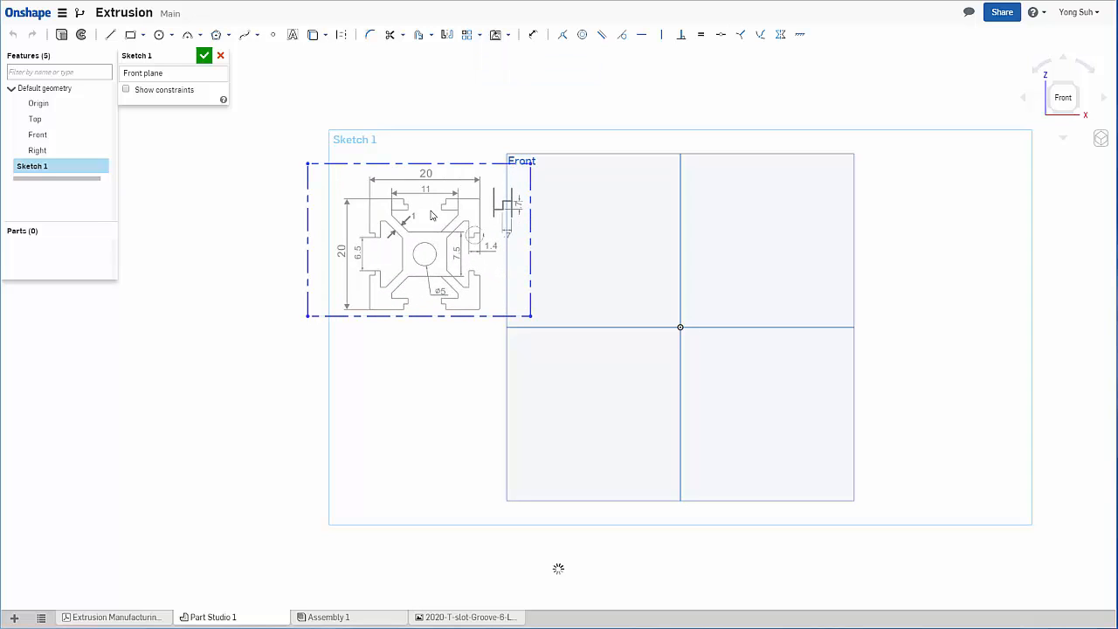
pyautogui.click(456, 166)
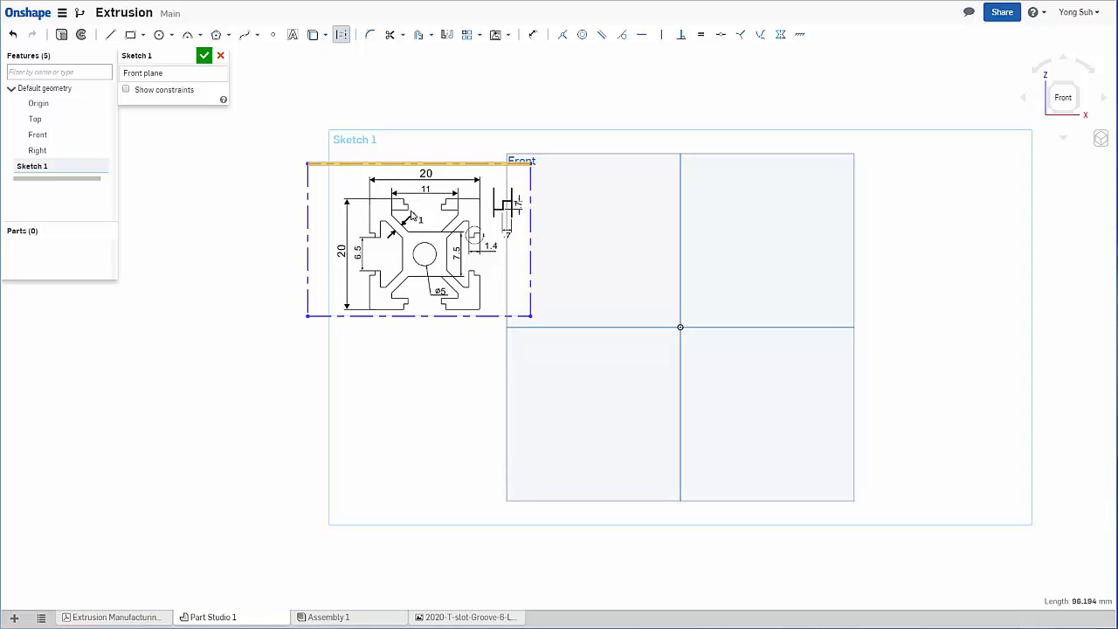
pyautogui.click(230, 208)
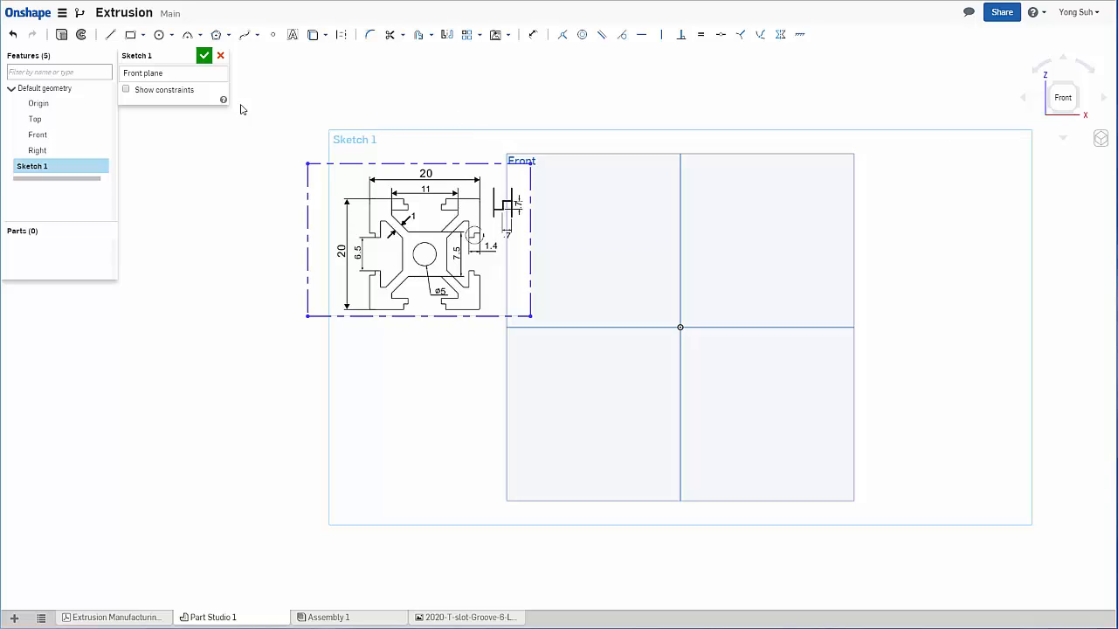
# - Review the workspace's default length, angle and mass units
pyautogui.click(64, 15)
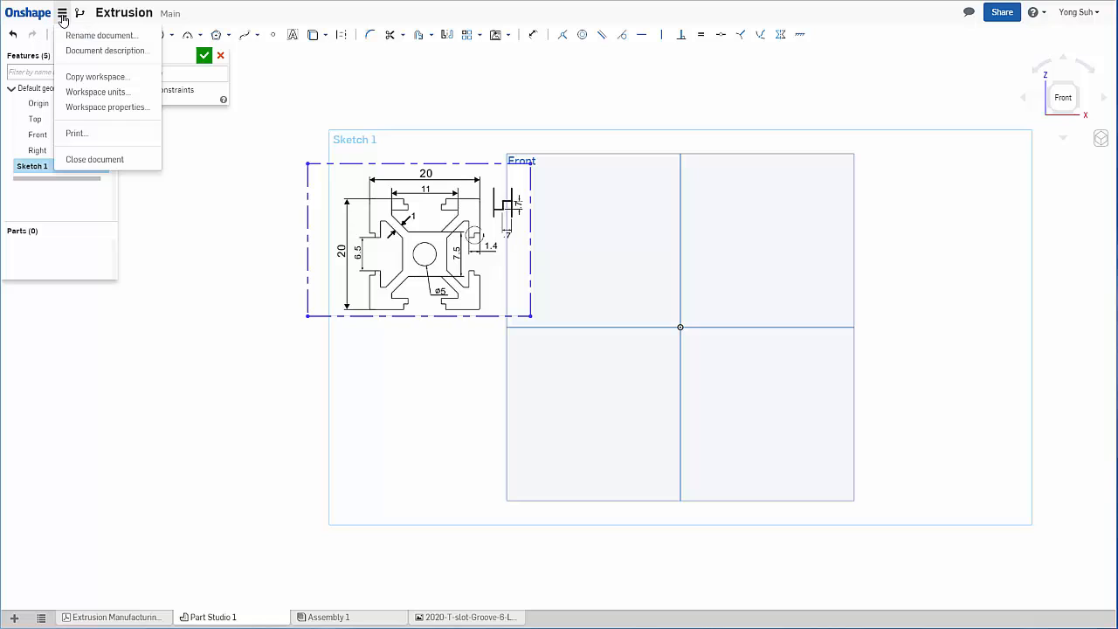
pyautogui.click(93, 96)
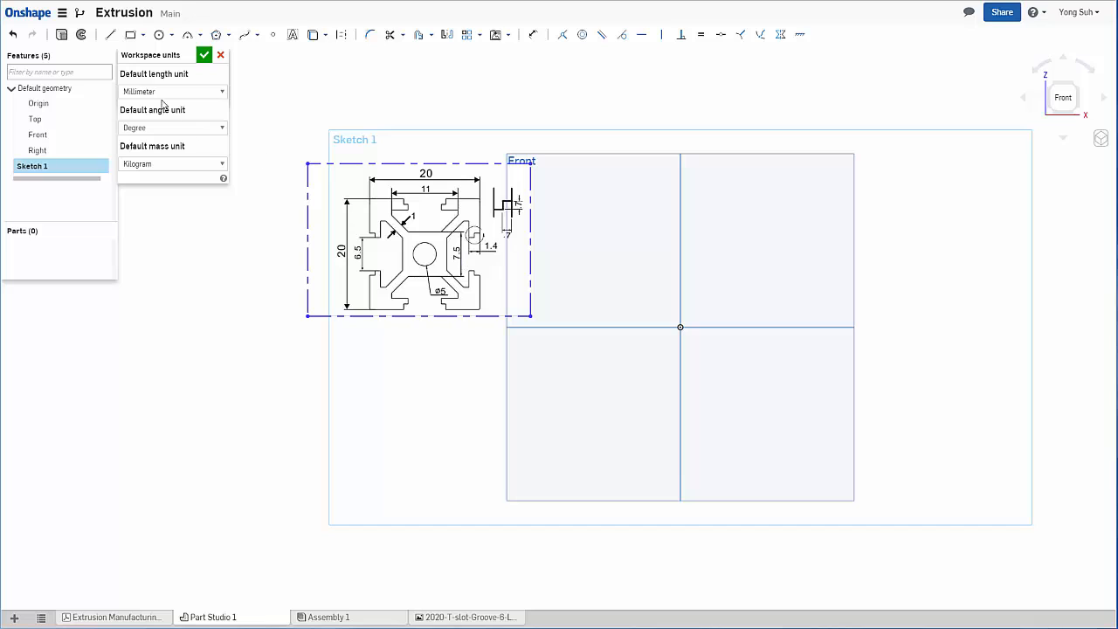
pyautogui.click(203, 55)
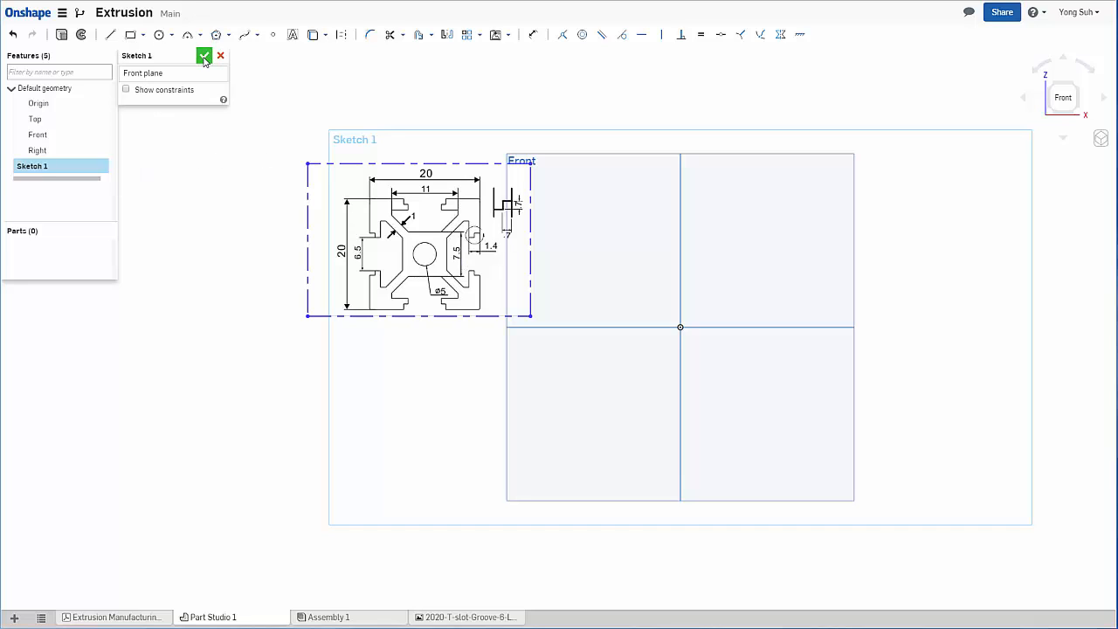
# - Shift the reference image to the right so that it overlaps more of the Front plane
pyautogui.moveTo(532, 227); pyautogui.dragTo(620, 232)
pyautogui.scroll(-1, 706, 232)
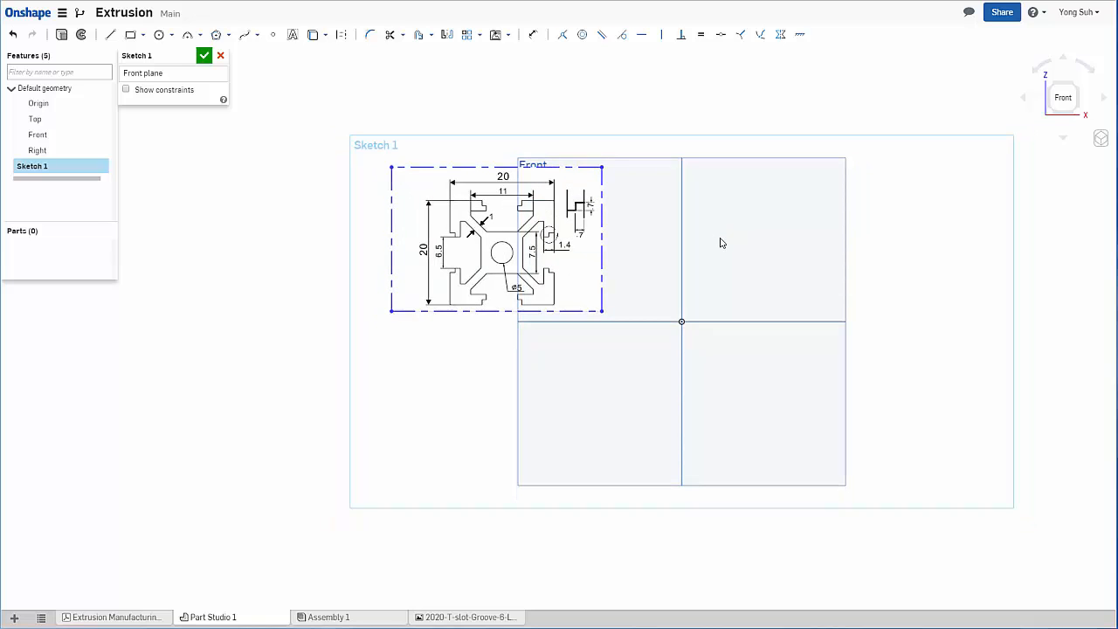
pyautogui.scroll(5, 712, 241)
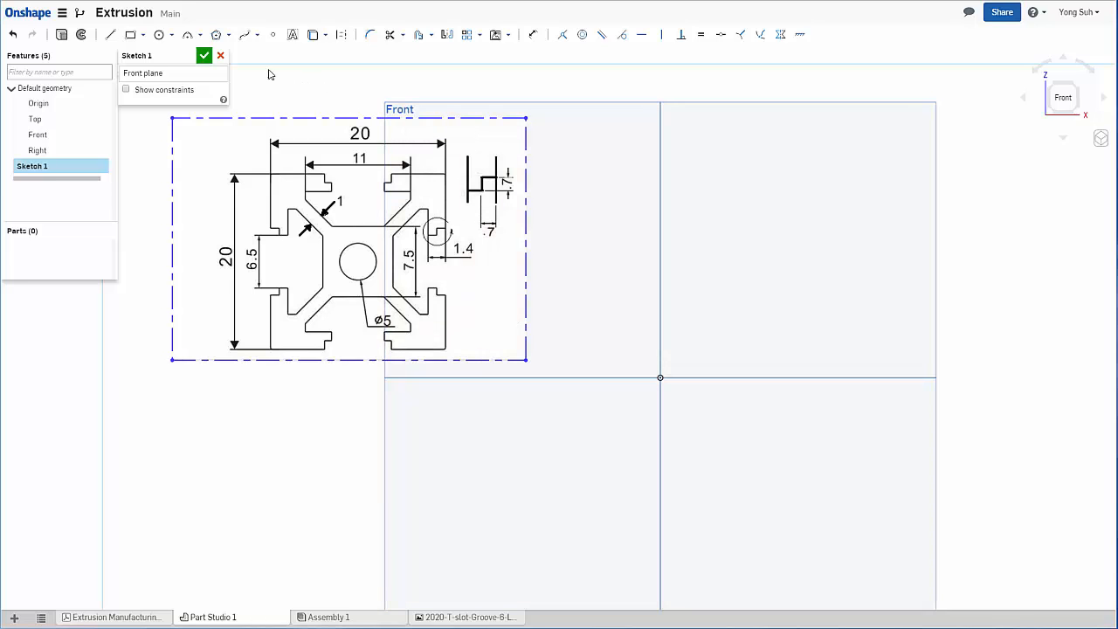
# - Sketch a construction rectangle about 42 mm wide and 39 mm high, from the origin up and to the right
pyautogui.click(141, 39)
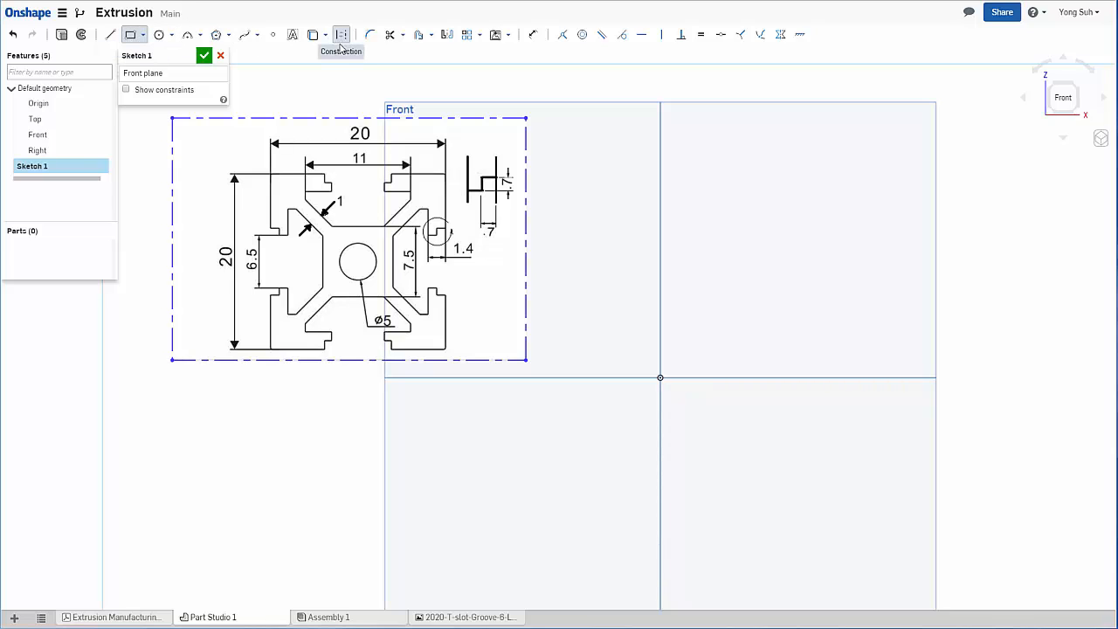
pyautogui.click(342, 35)
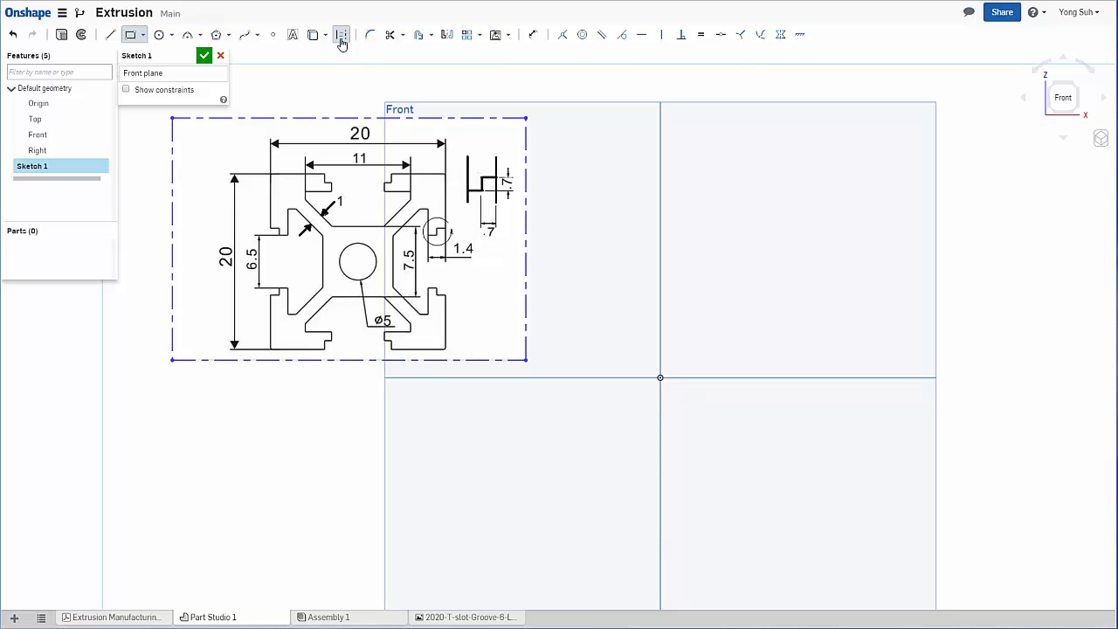
pyautogui.click(661, 378)
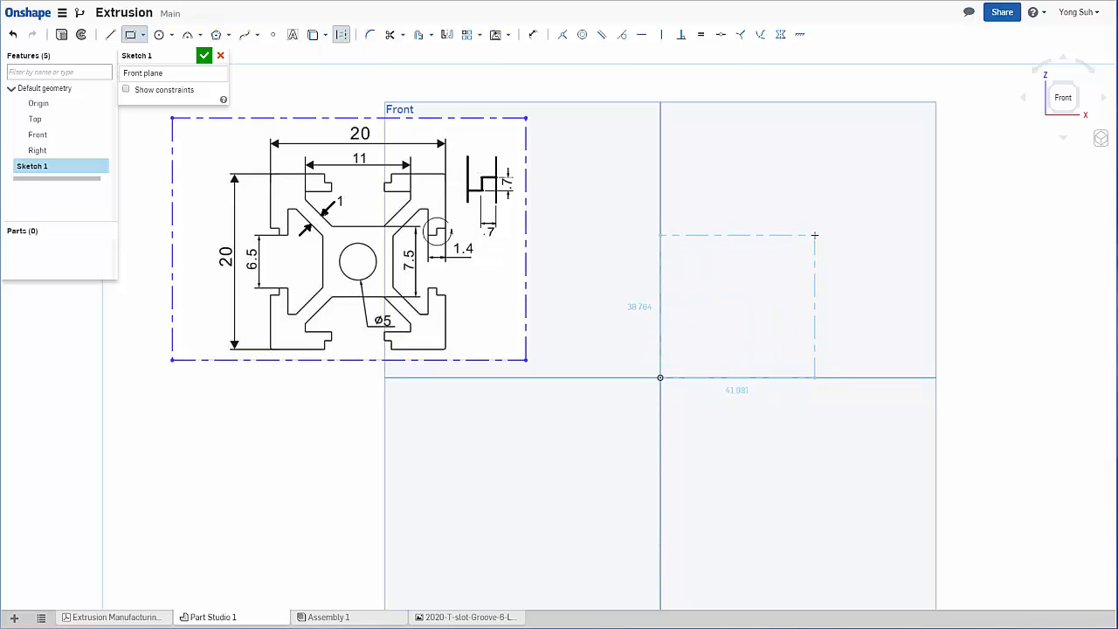
pyautogui.click(815, 235)
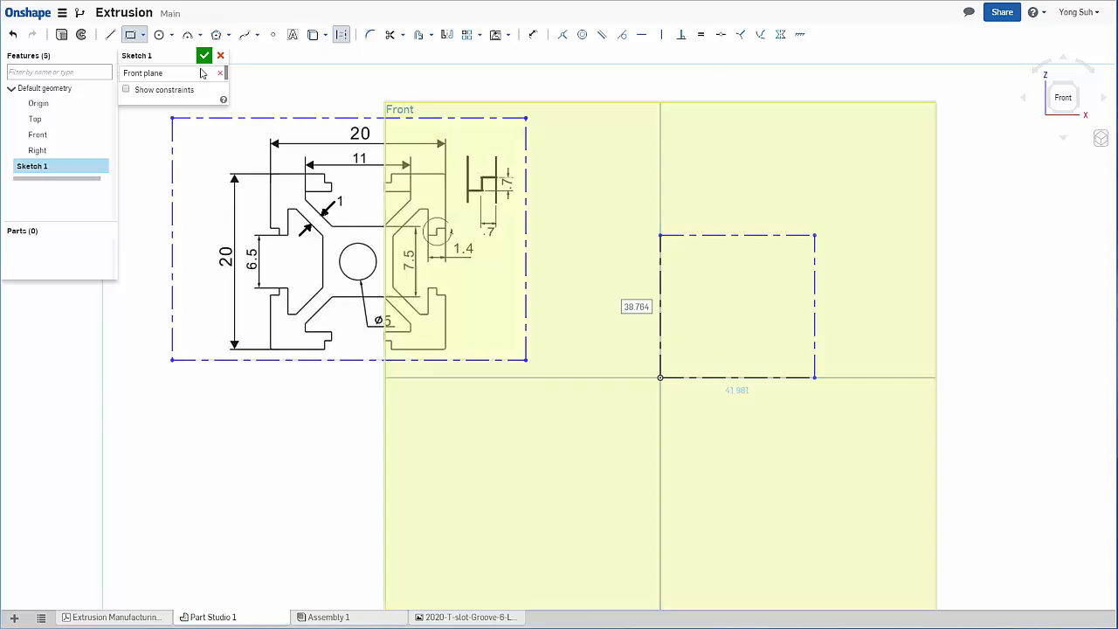
pyautogui.click(130, 35)
# - Make the construction rectangle's top and right edges equal, and enlarge the square by pulling its upper-right corner outward
pyautogui.click(775, 256)
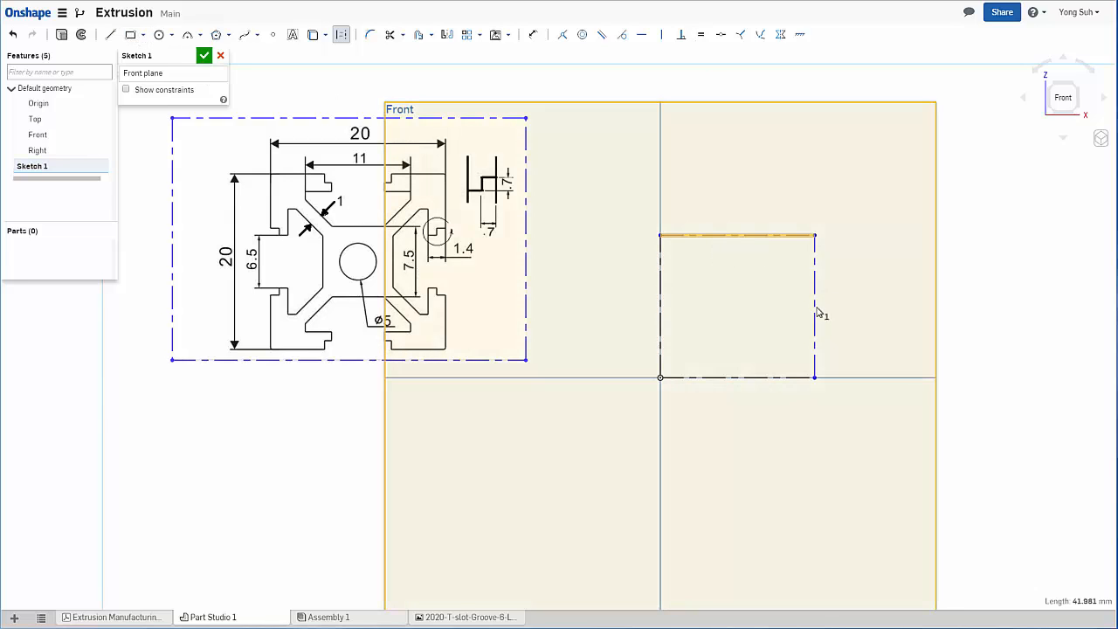
pyautogui.click(816, 308)
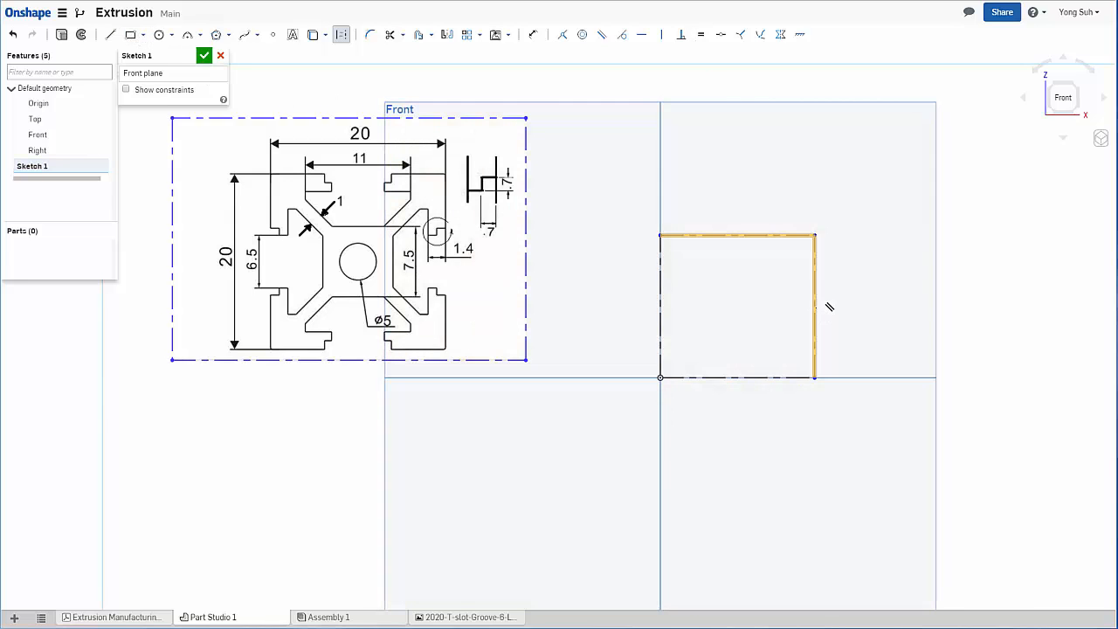
pyautogui.click(704, 37)
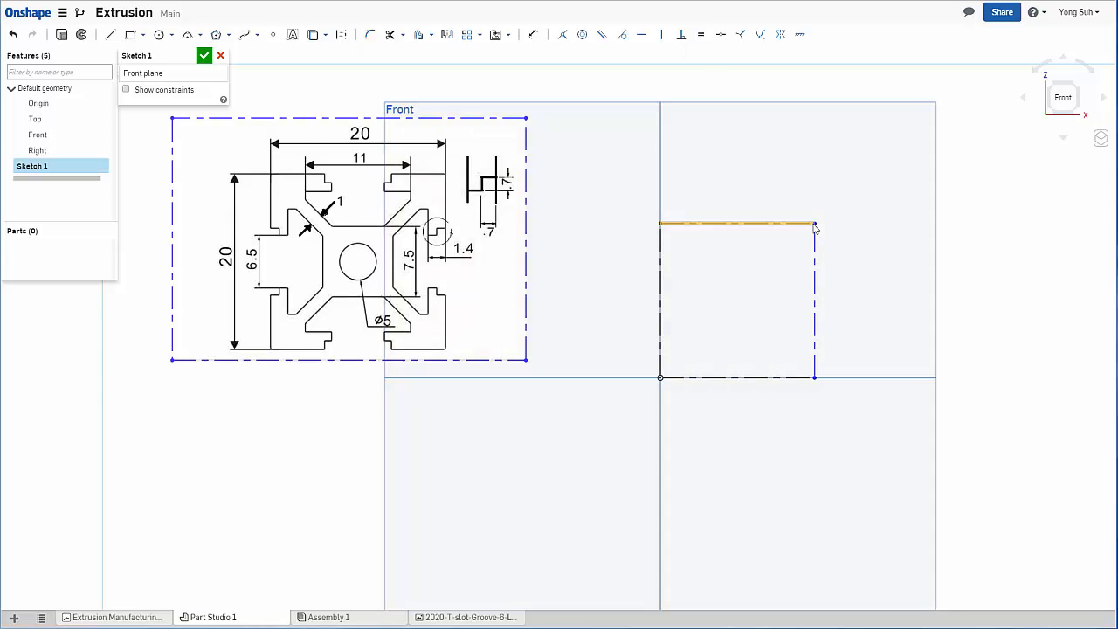
pyautogui.moveTo(817, 230); pyautogui.dragTo(831, 208)
pyautogui.moveTo(790, 250); pyautogui.dragTo(856, 182)
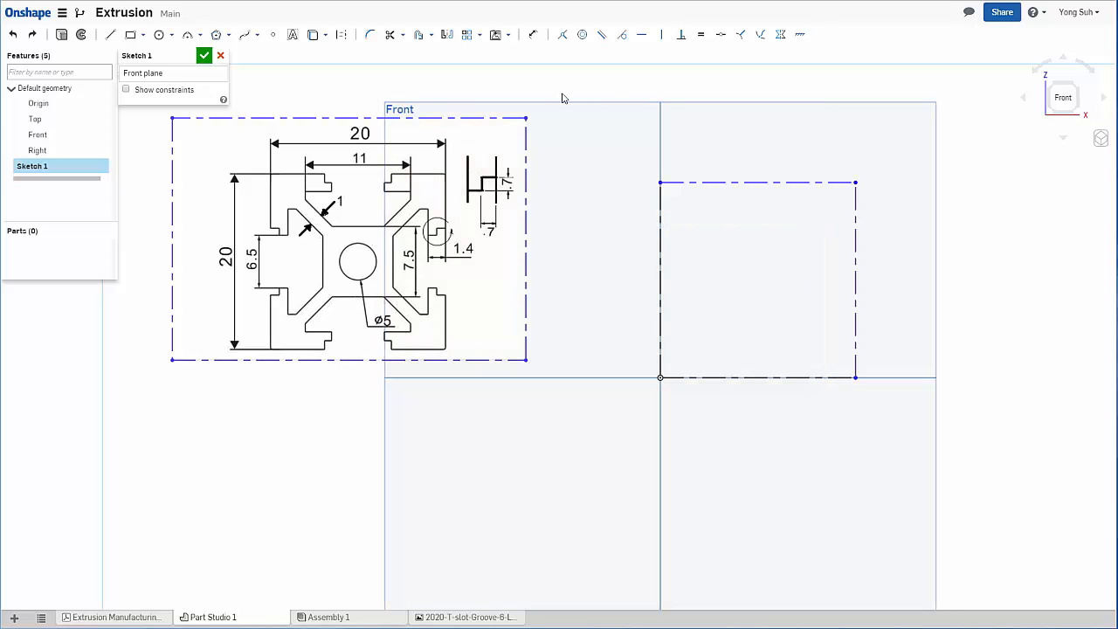
# - Sketch a construction diagonal about 75 mm long from the origin to the square's upper-right corner
pyautogui.click(109, 34)
pyautogui.click(341, 34)
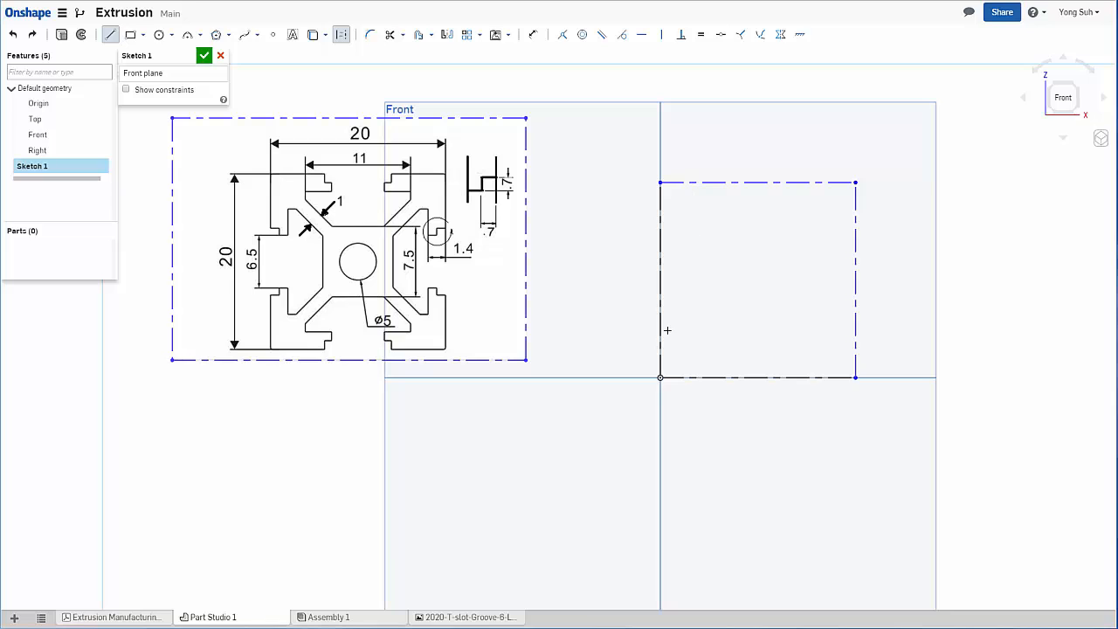
pyautogui.click(661, 377)
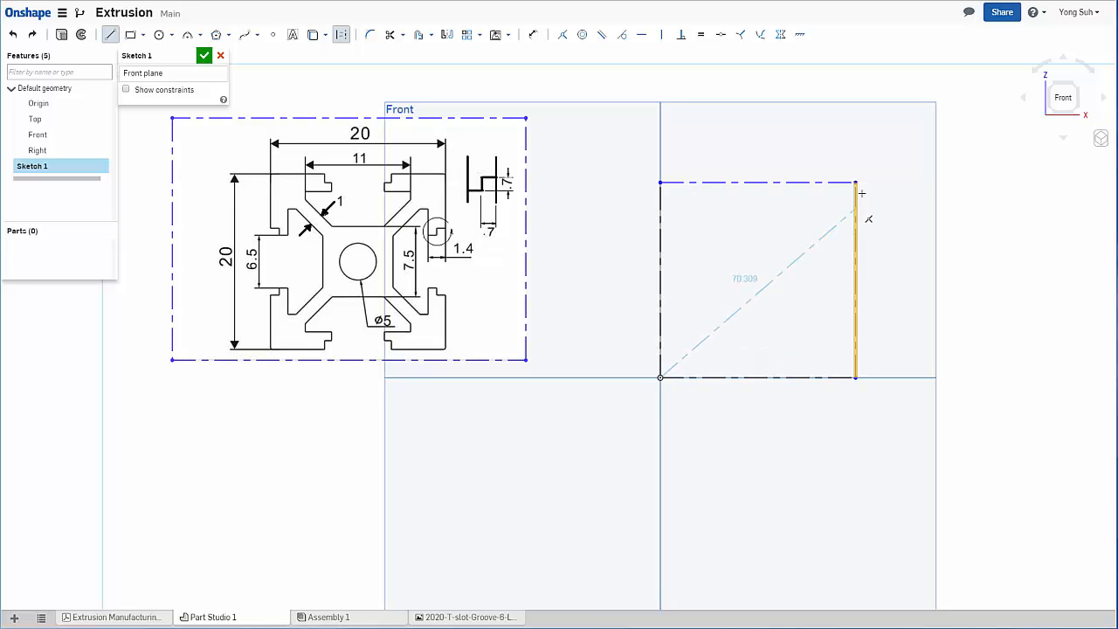
pyautogui.click(856, 182)
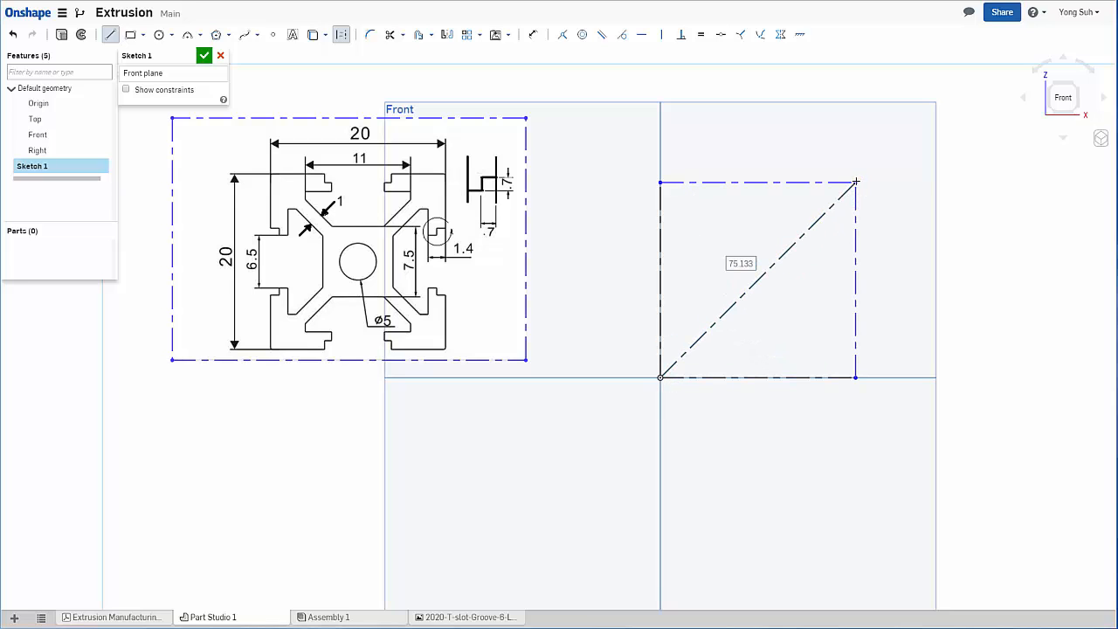
pyautogui.press('Escape')
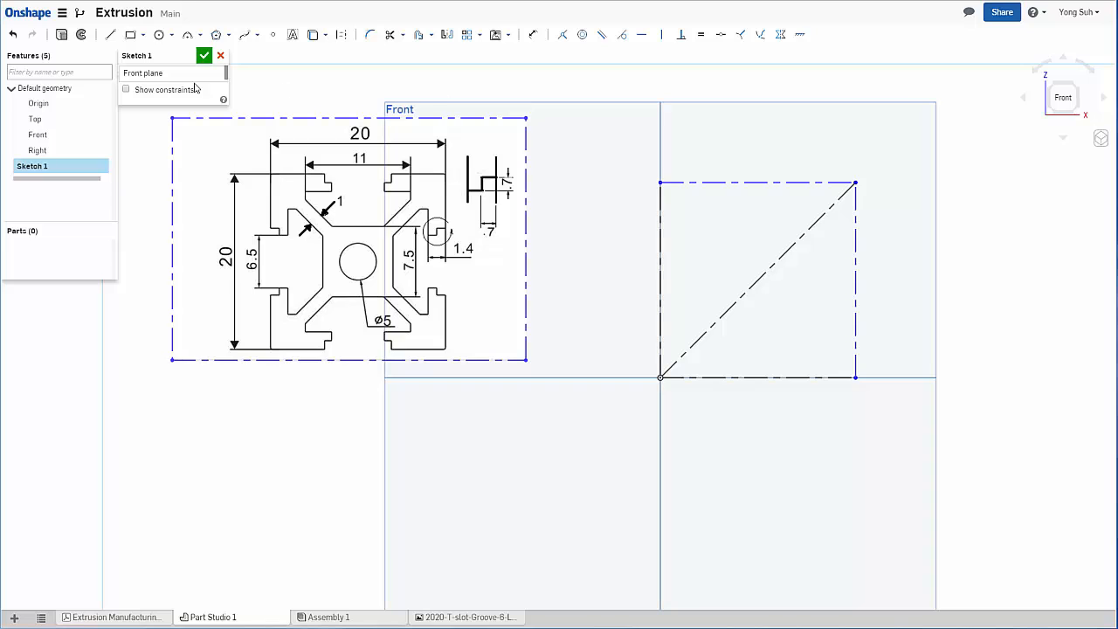
# - Sketch the slot profile from the square's upper-right corner: a 19 mm edge, stepped lip, about 35 mm slanted wall and 12.5 mm vertical to the base
pyautogui.click(110, 36)
pyautogui.click(856, 183)
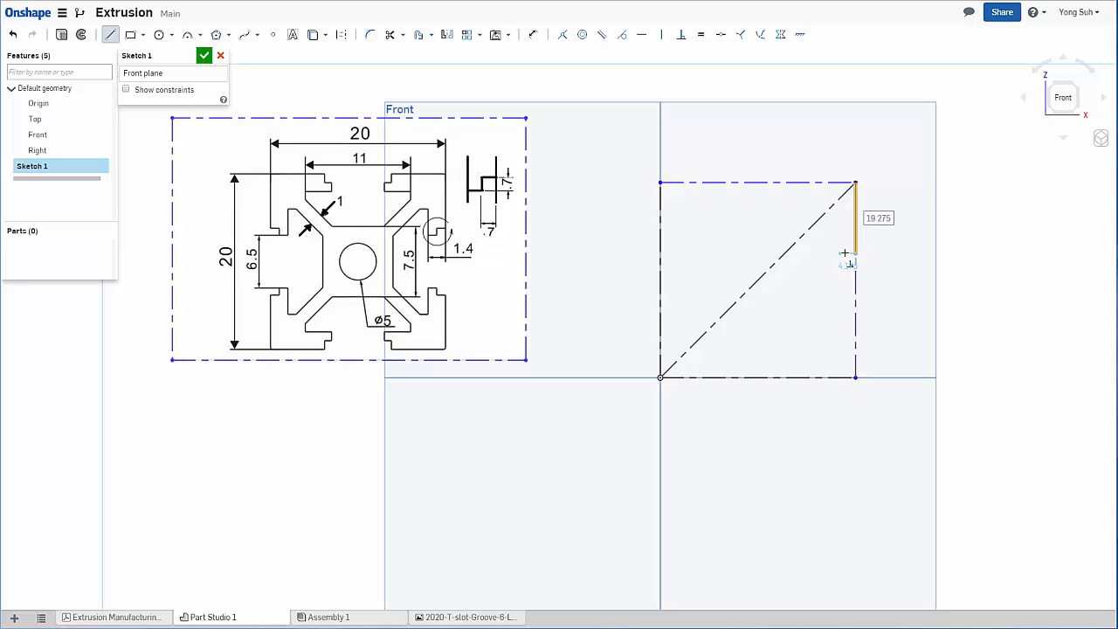
pyautogui.click(844, 253)
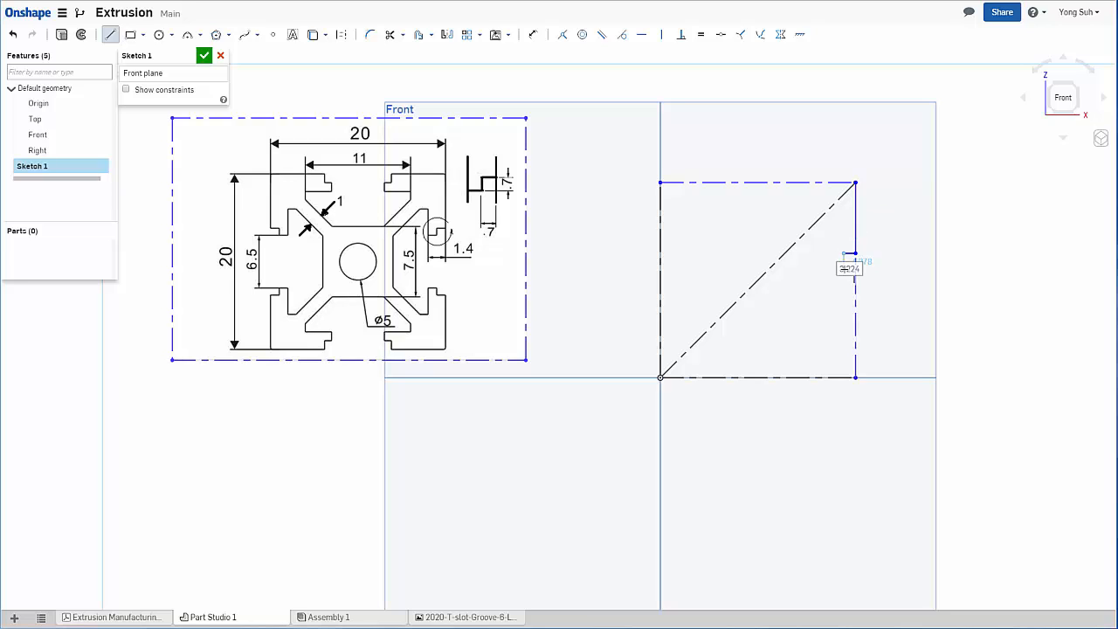
pyautogui.click(844, 270)
pyautogui.click(834, 270)
pyautogui.click(833, 242)
pyautogui.click(816, 242)
pyautogui.click(725, 330)
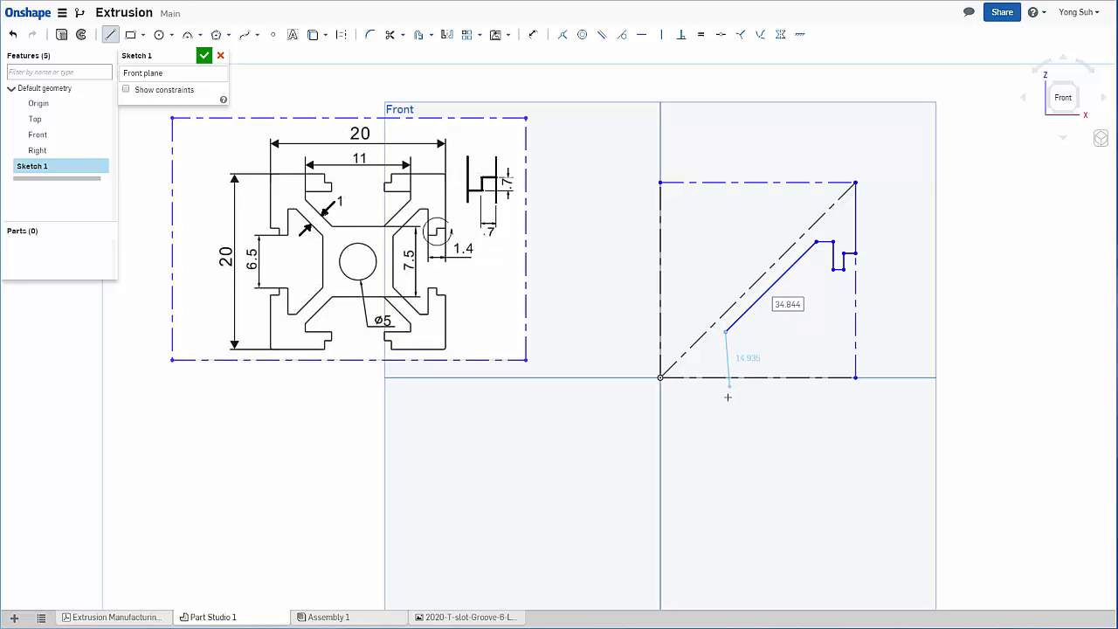
pyautogui.click(725, 378)
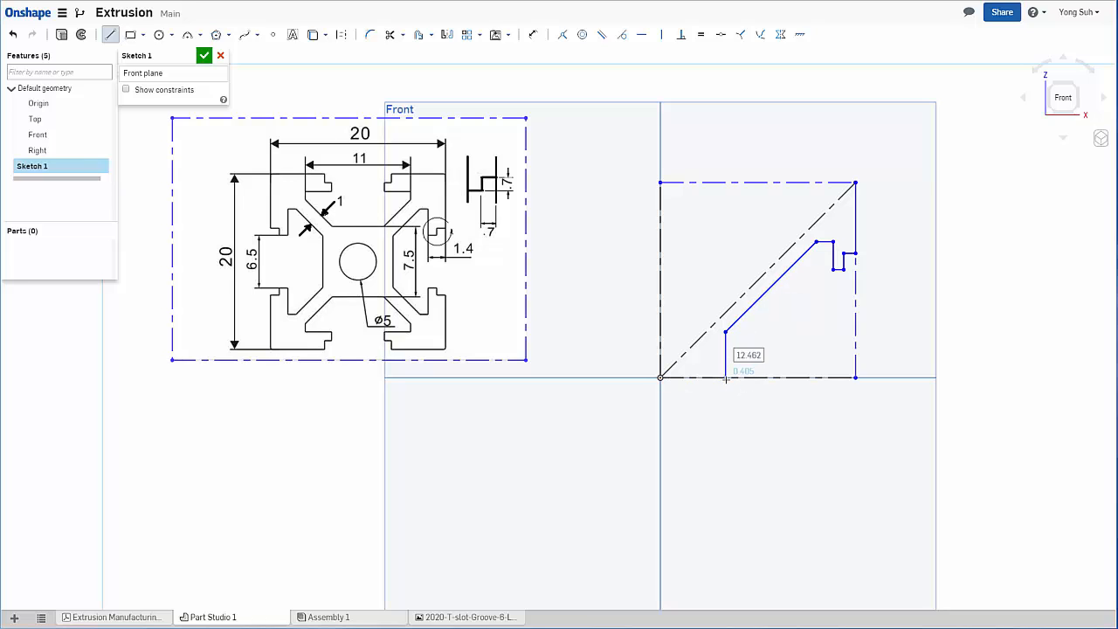
pyautogui.press('Escape')
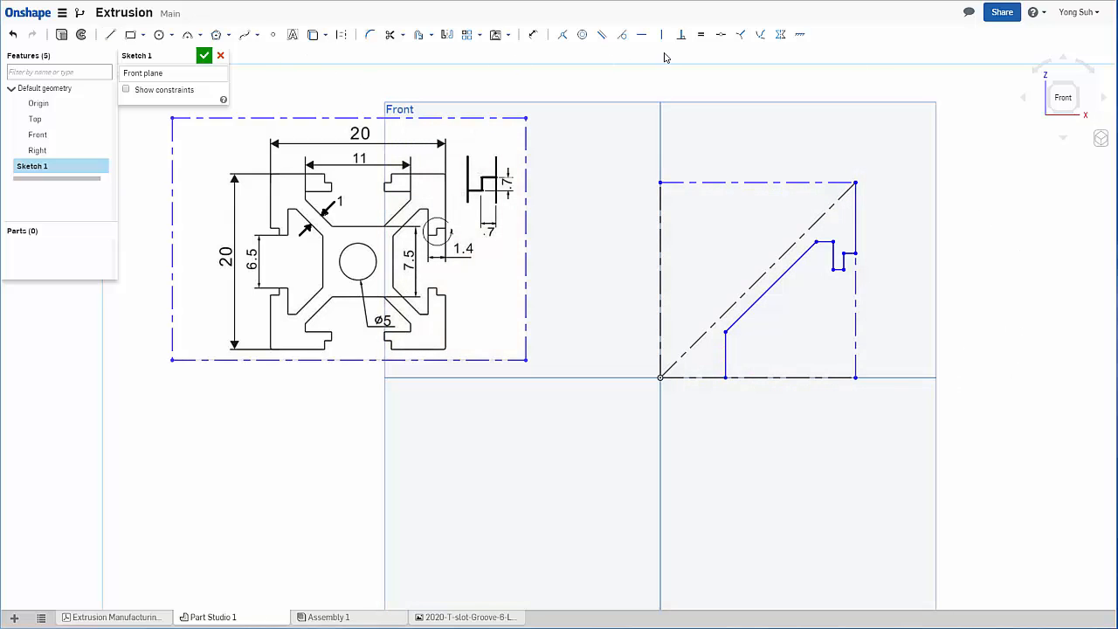
# - Dimension the square's outer edge as a 20 mm diameter about the vertical construction edge through the origin
pyautogui.click(533, 34)
pyautogui.click(855, 218)
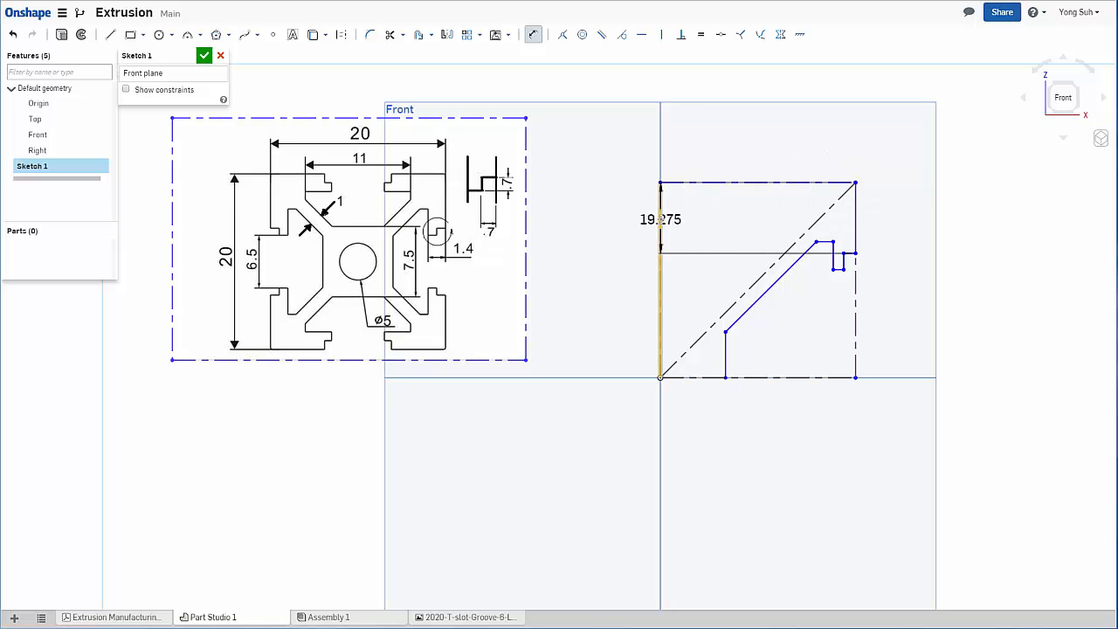
pyautogui.click(659, 221)
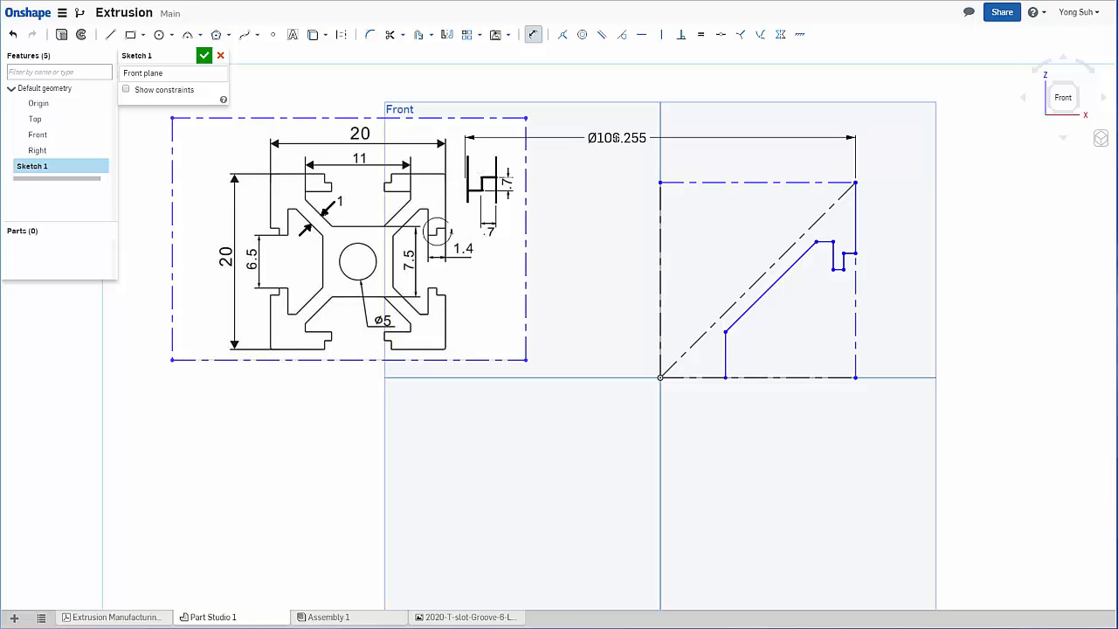
pyautogui.click(615, 141)
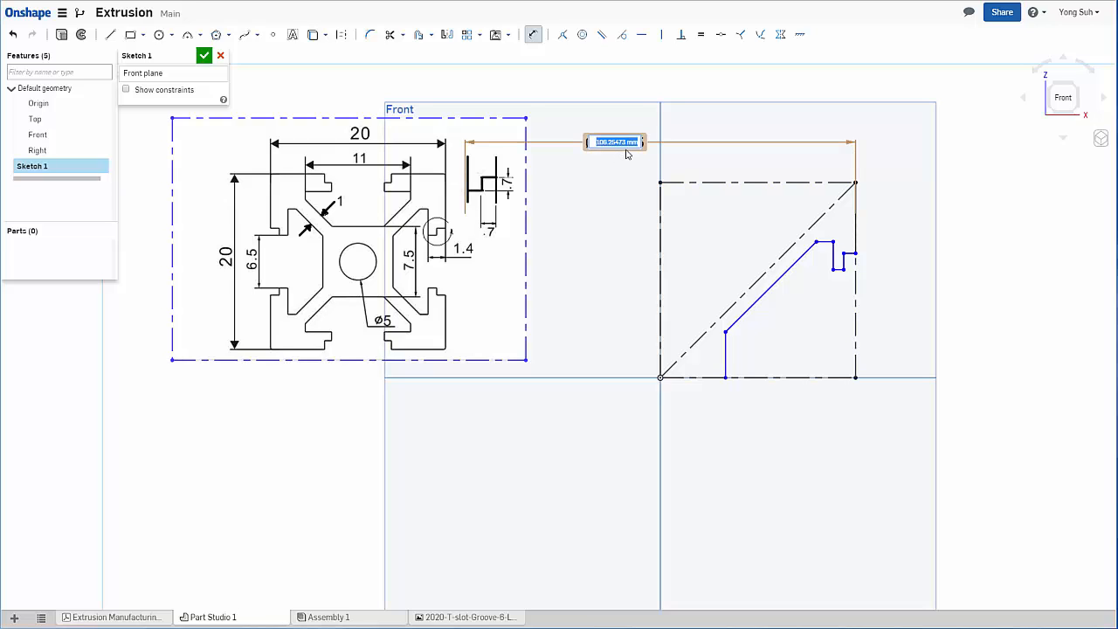
pyautogui.press('BackSpace')
pyautogui.press('Return')
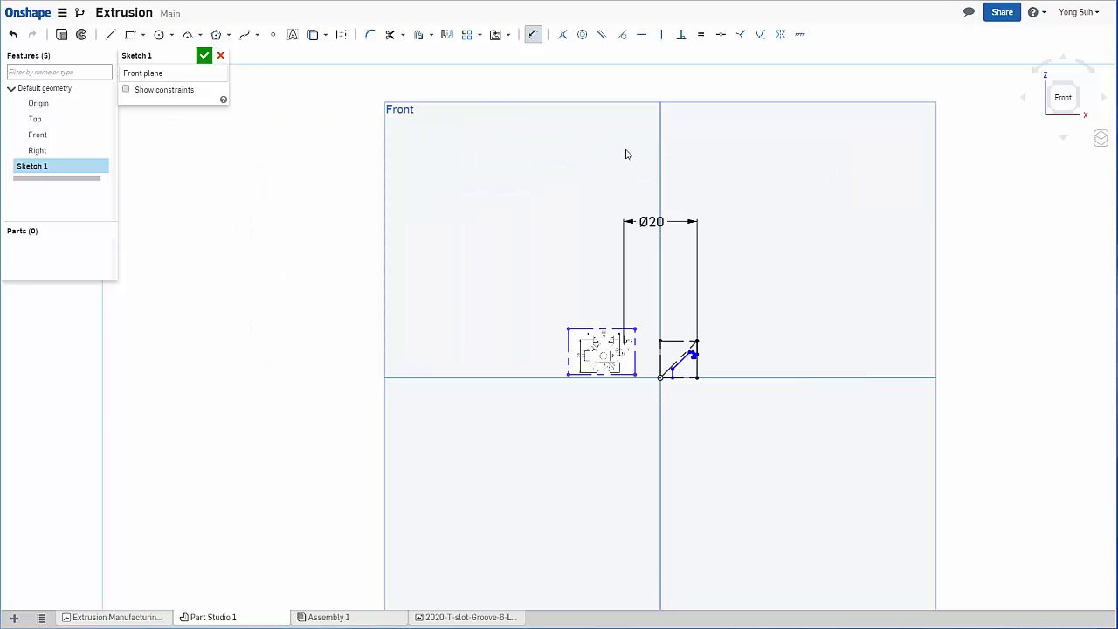
# - Place the 20 mm dimension close above the square and shift the reference drawing nearer to the sketch
pyautogui.scroll(3, 681, 348)
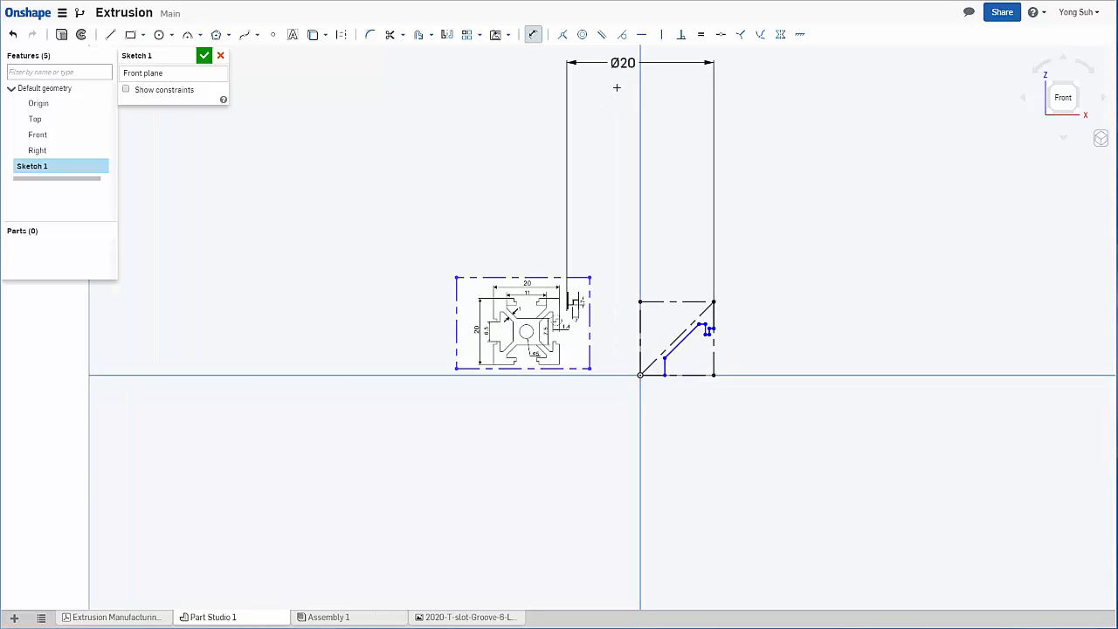
pyautogui.press('Escape')
pyautogui.moveTo(624, 64)
pyautogui.mouseDown()
pyautogui.moveTo(624, 258)
pyautogui.moveTo(637, 291)
pyautogui.mouseUp()
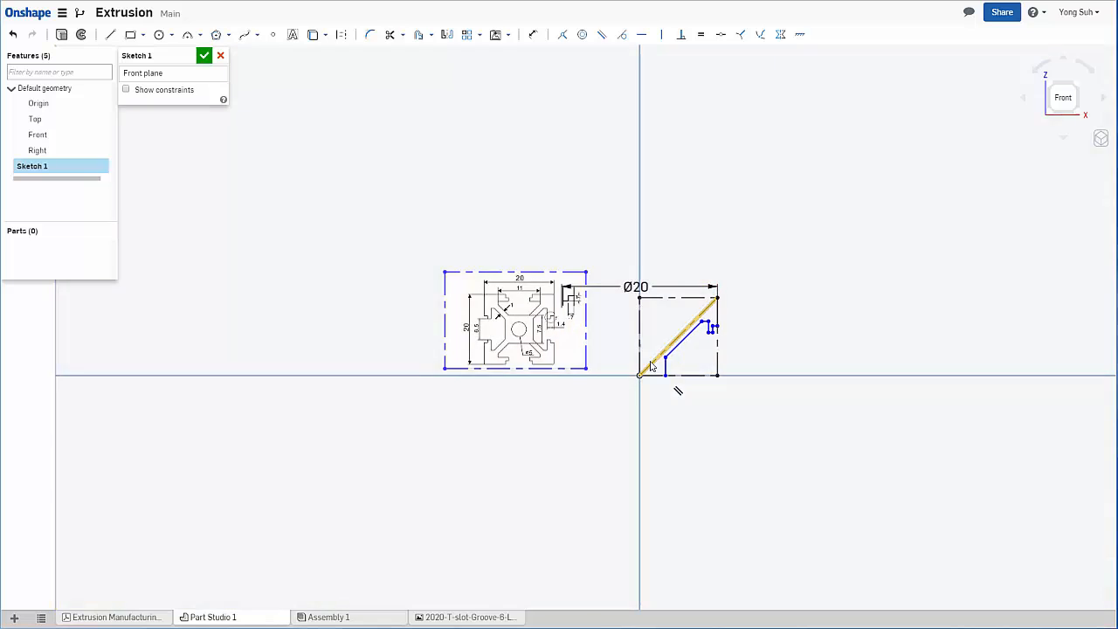
pyautogui.scroll(4, 637, 353)
pyautogui.scroll(1, 617, 351)
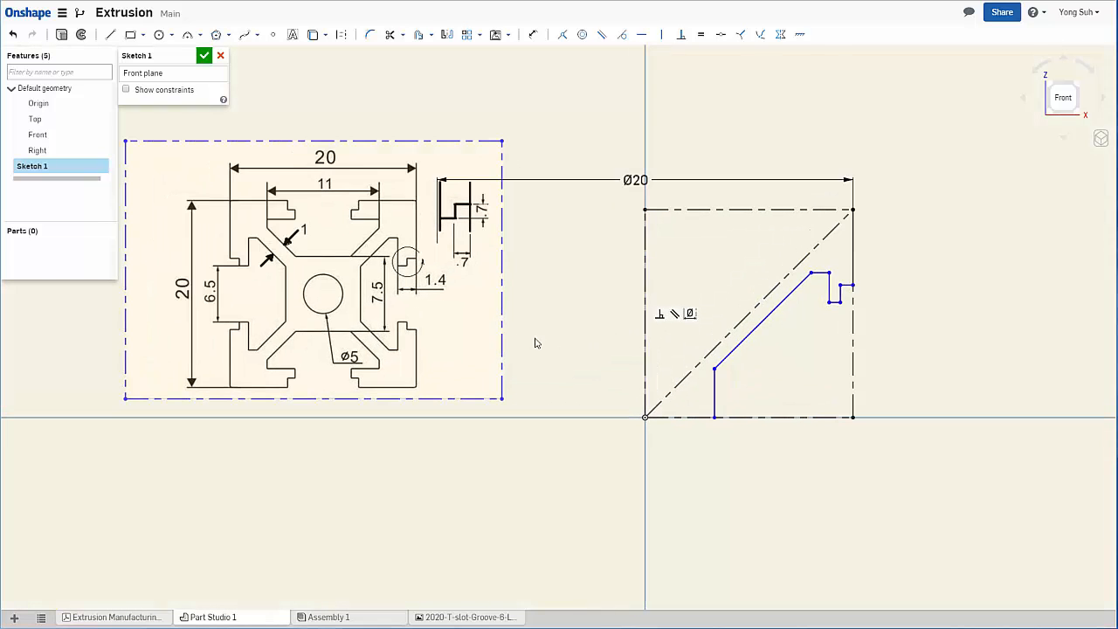
pyautogui.moveTo(506, 320); pyautogui.dragTo(586, 341)
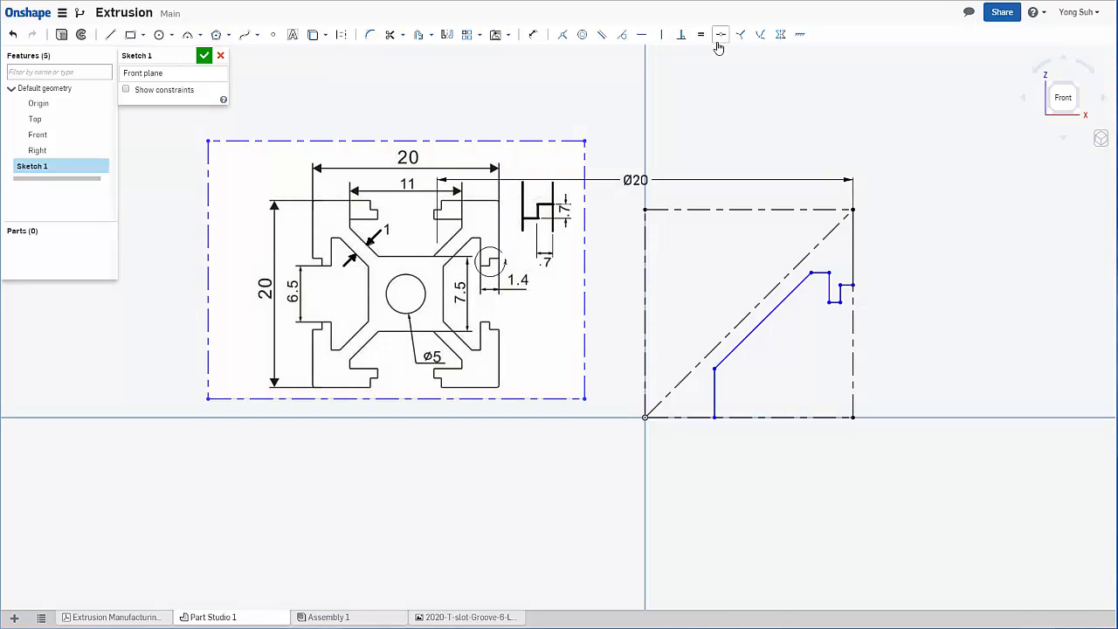
# - Dimension the slot's short upper edge as an 11 mm diameter about the horizontal construction edge through the origin
pyautogui.click(533, 35)
pyautogui.click(819, 273)
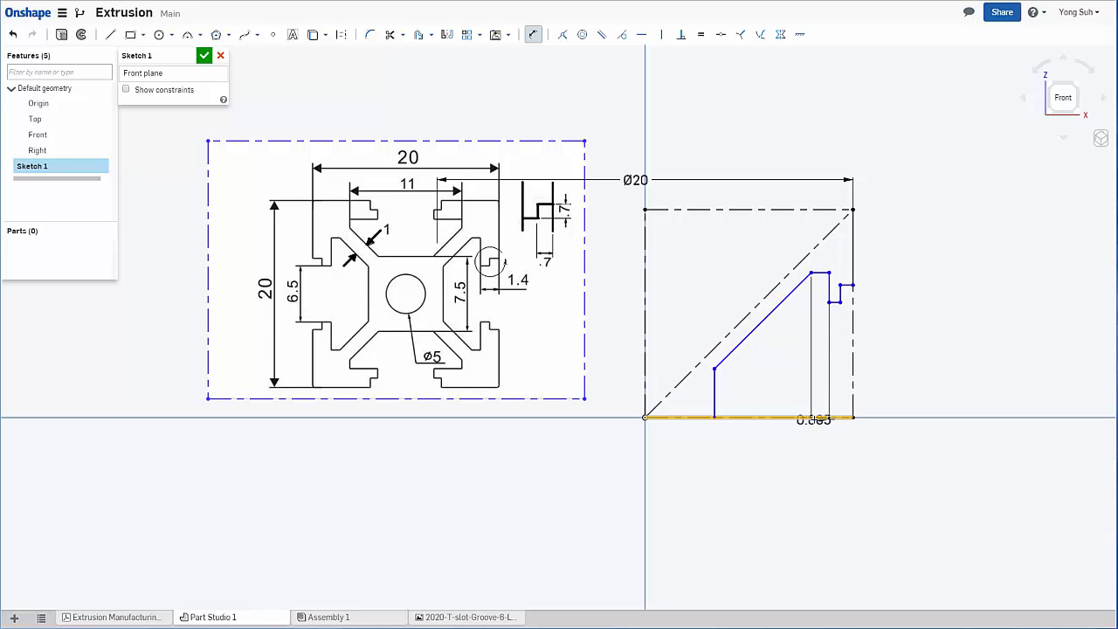
pyautogui.click(814, 419)
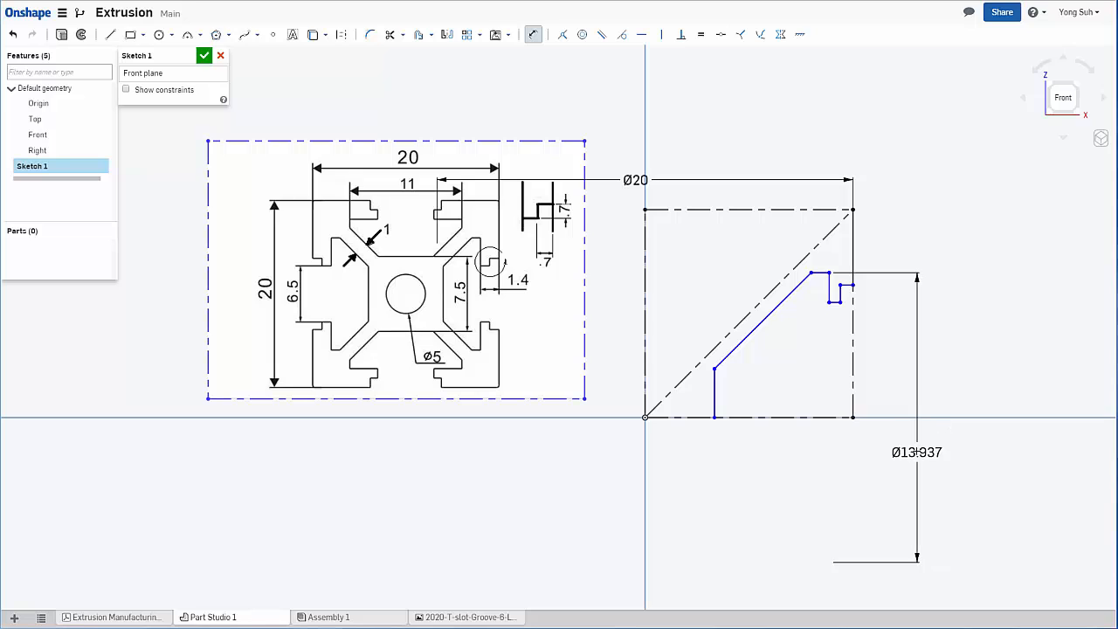
pyautogui.click(916, 450)
pyautogui.press('BackSpace')
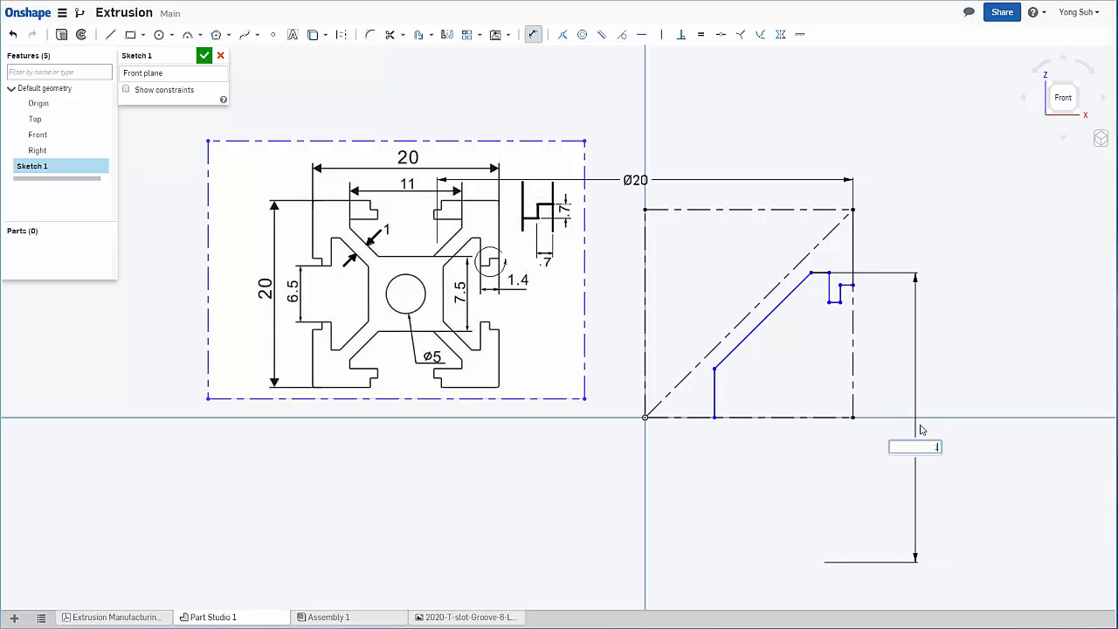
pyautogui.press('Return')
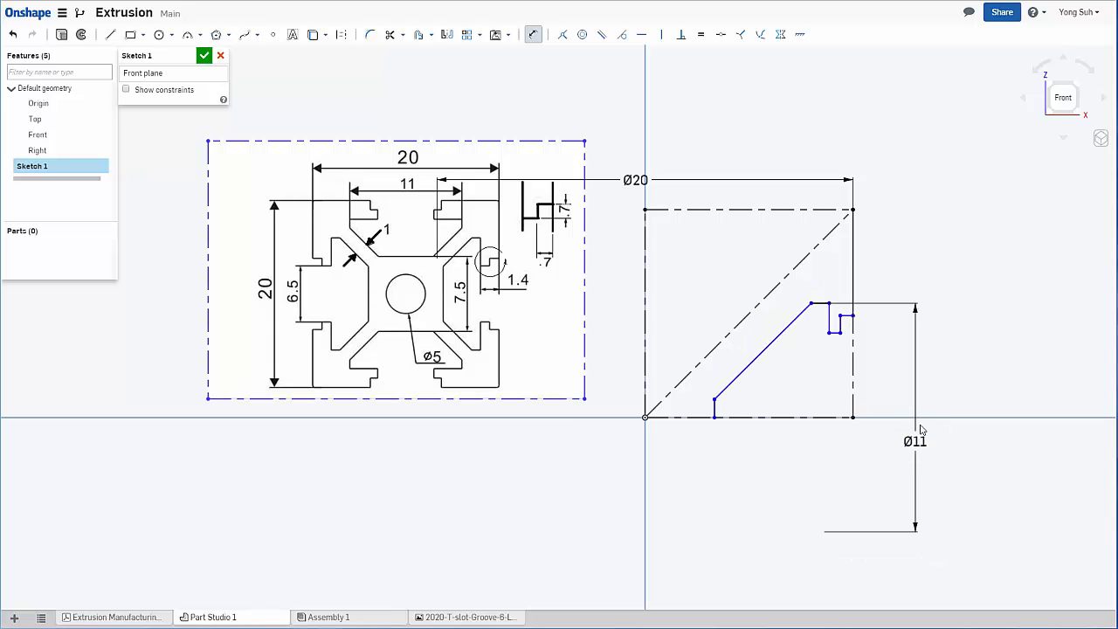
# - Dimension the step of the slot lip as 0.7 mm wide and 0.7 mm high
pyautogui.scroll(-2, 852, 327)
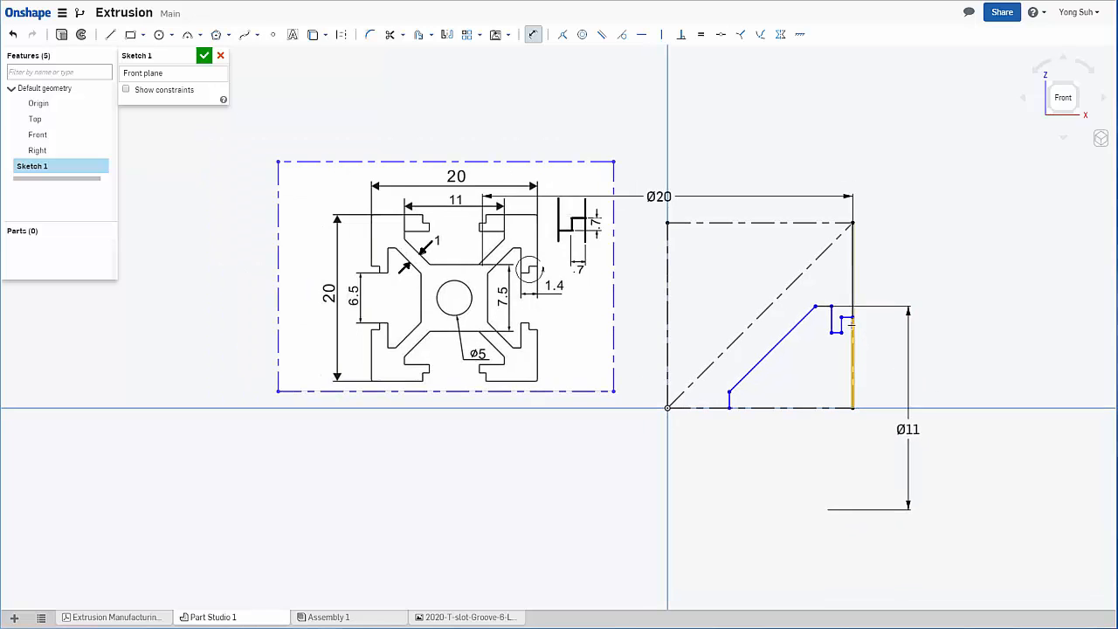
pyautogui.scroll(2, 851, 322)
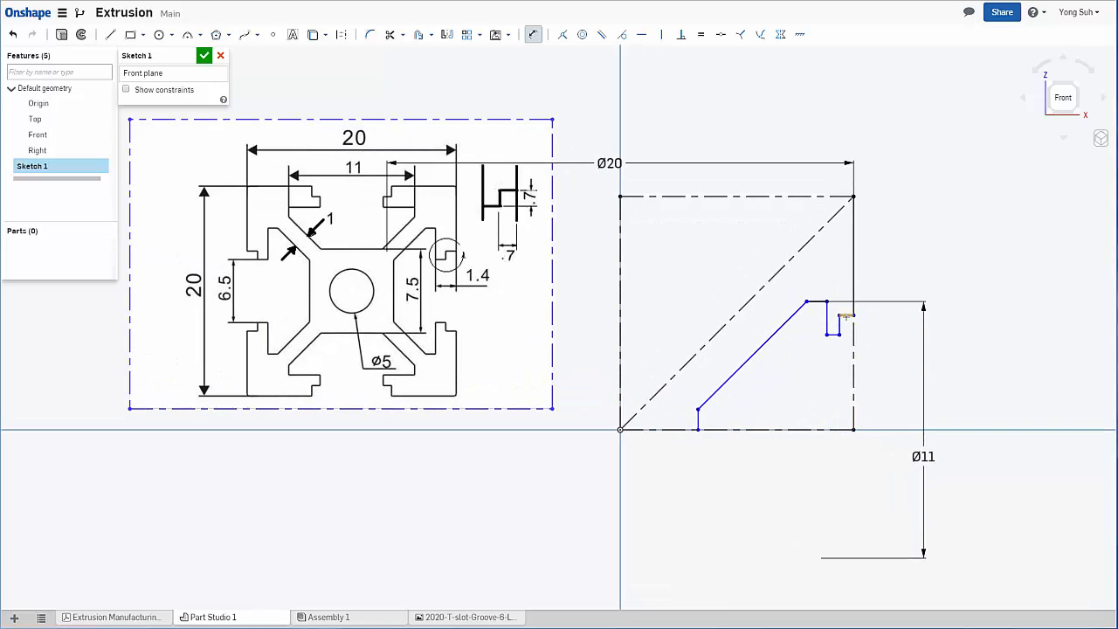
pyautogui.click(846, 316)
pyautogui.click(885, 359)
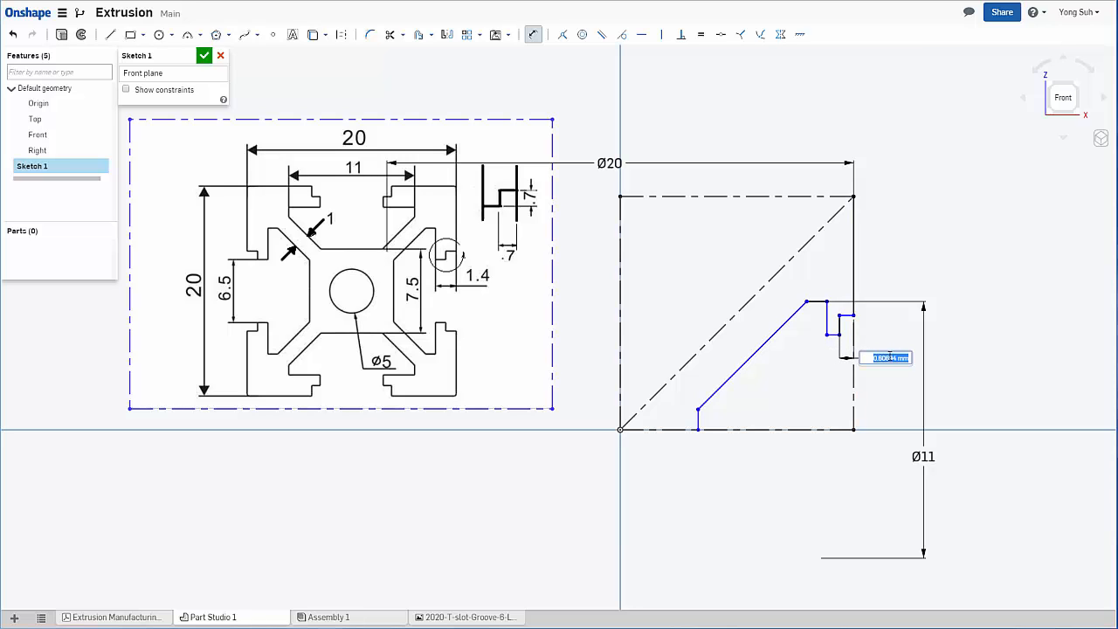
pyautogui.write('0.7')
pyautogui.press('Return')
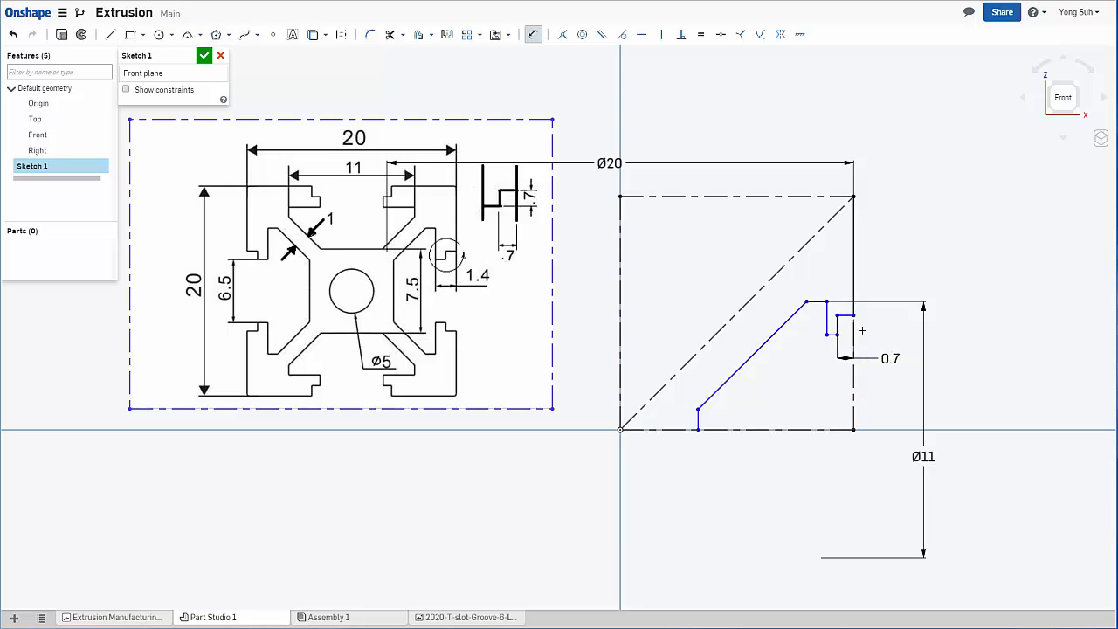
pyautogui.click(837, 325)
pyautogui.click(872, 327)
pyautogui.write('0.7')
pyautogui.press('Return')
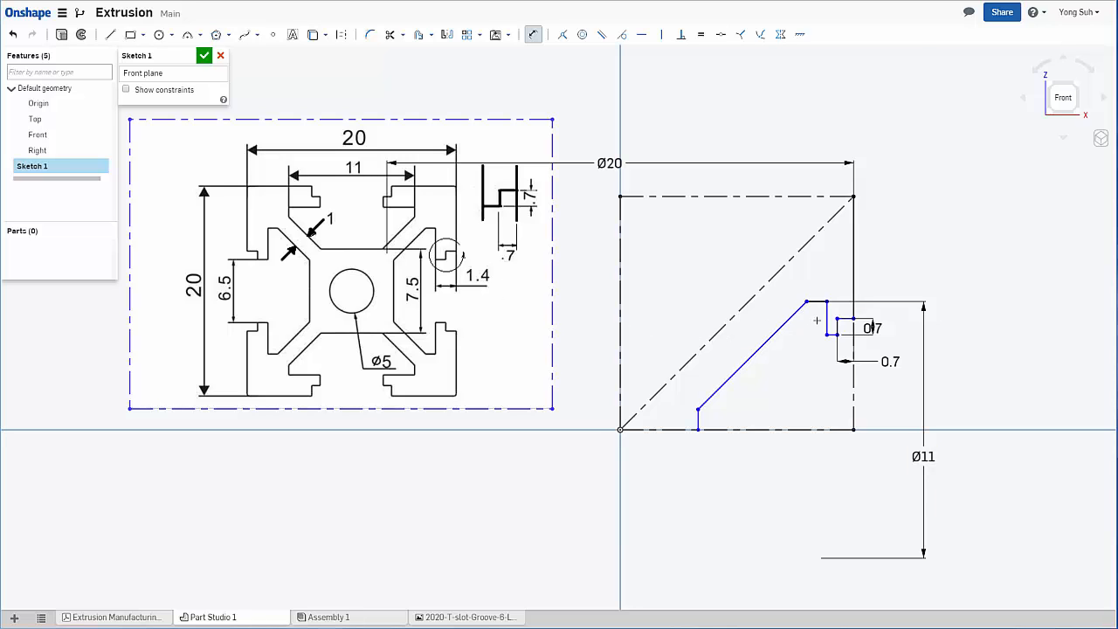
# - Set the distance from the lip's inner vertical line to the square's outer edge to 1.4 mm
pyautogui.click(827, 319)
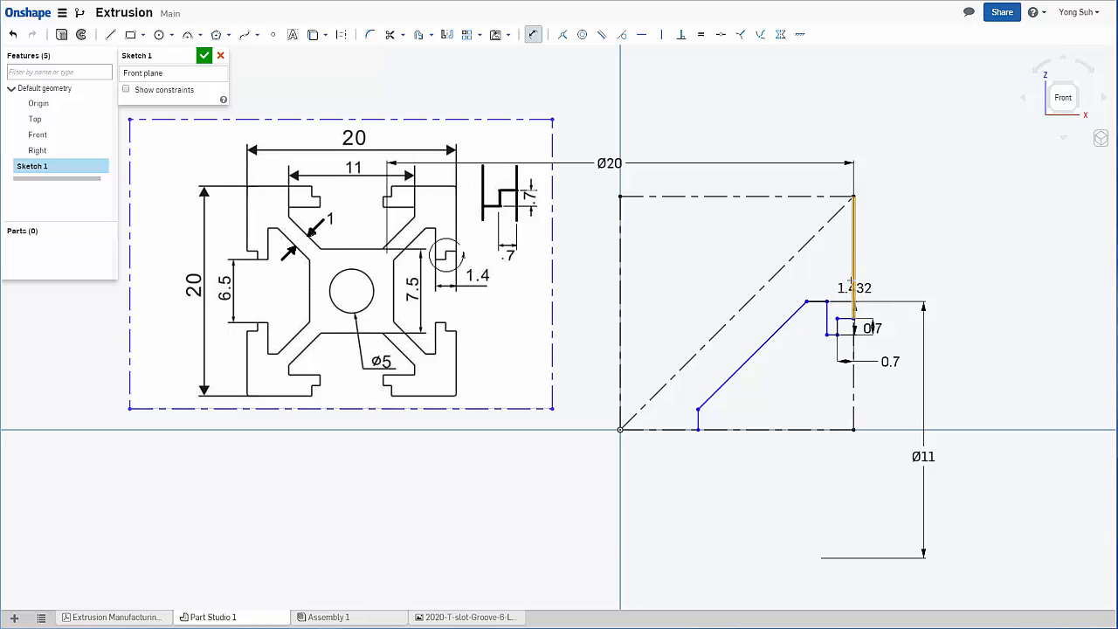
pyautogui.click(853, 371)
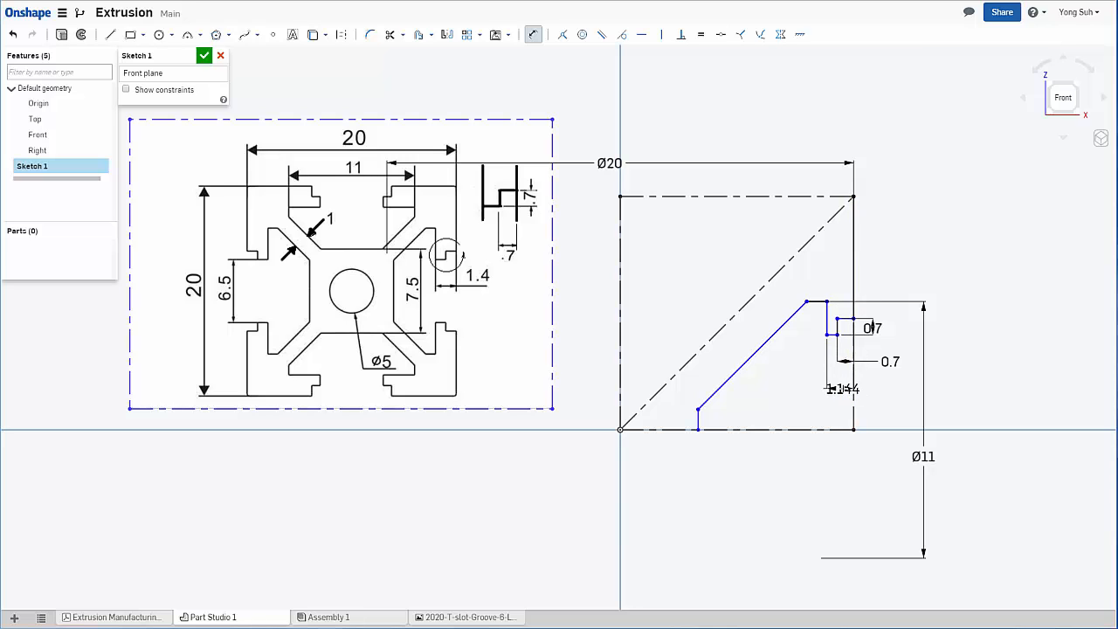
pyautogui.click(885, 388)
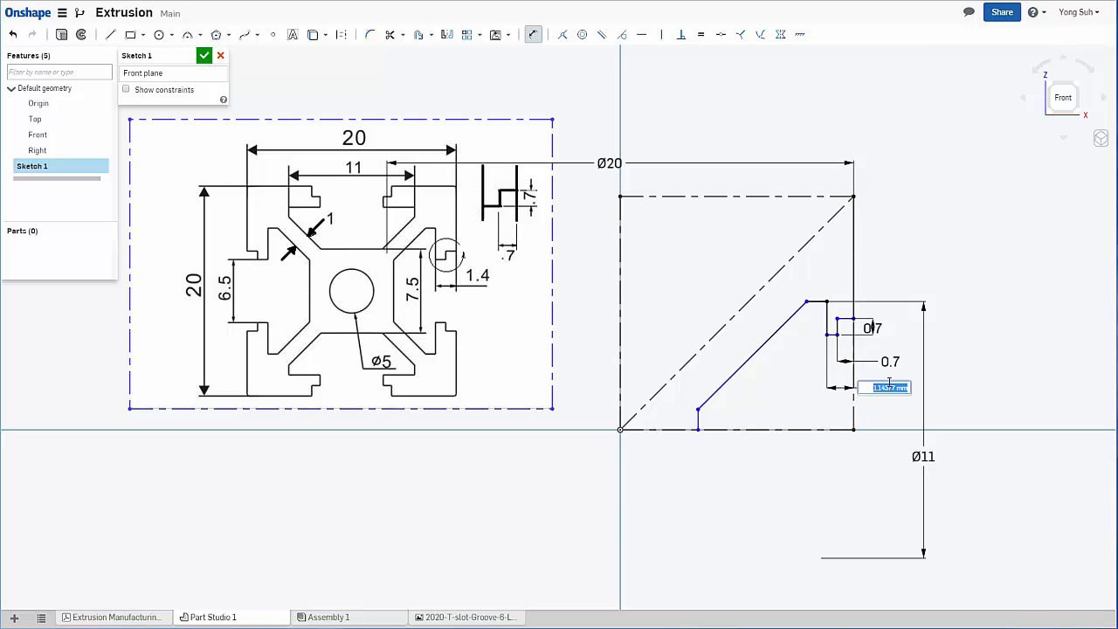
pyautogui.press('BackSpace')
pyautogui.write('1.4')
pyautogui.press('Return')
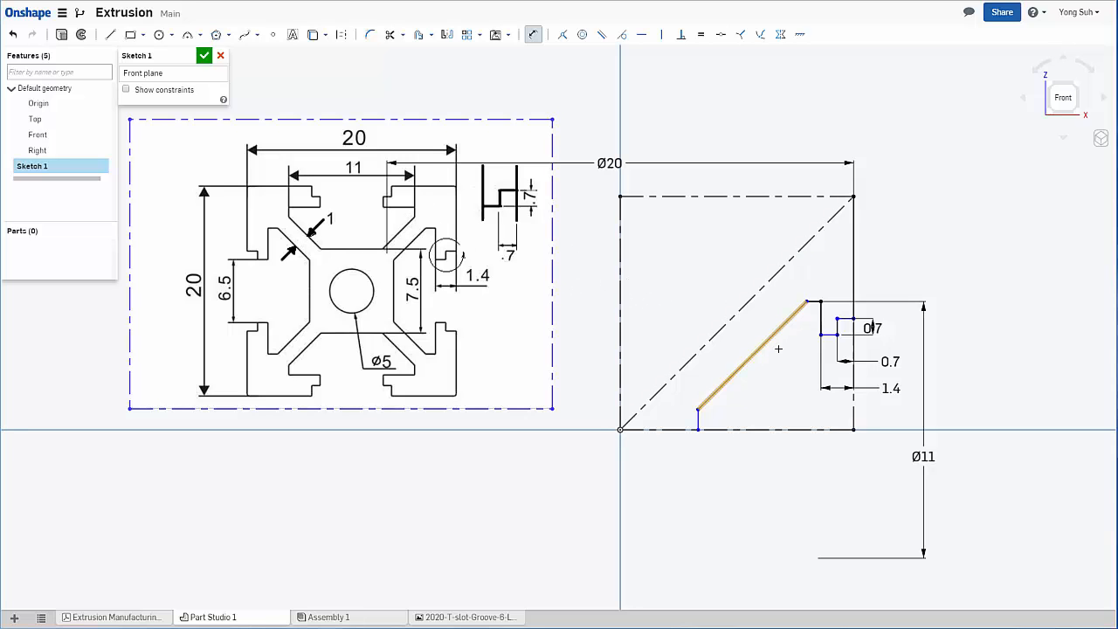
pyautogui.click(763, 343)
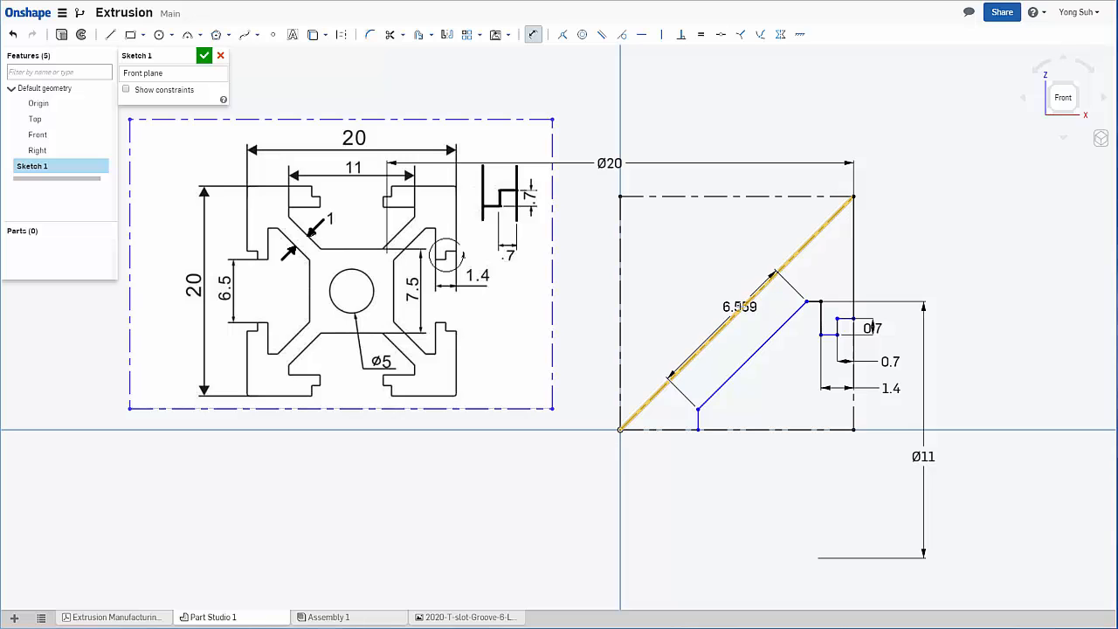
pyautogui.click(741, 309)
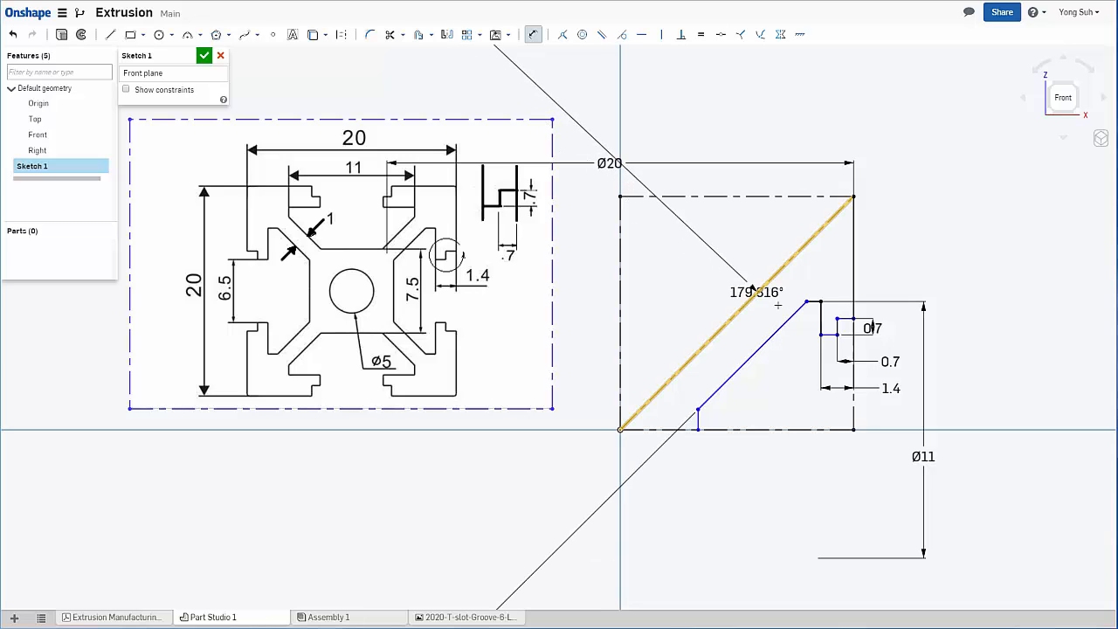
pyautogui.press('Escape')
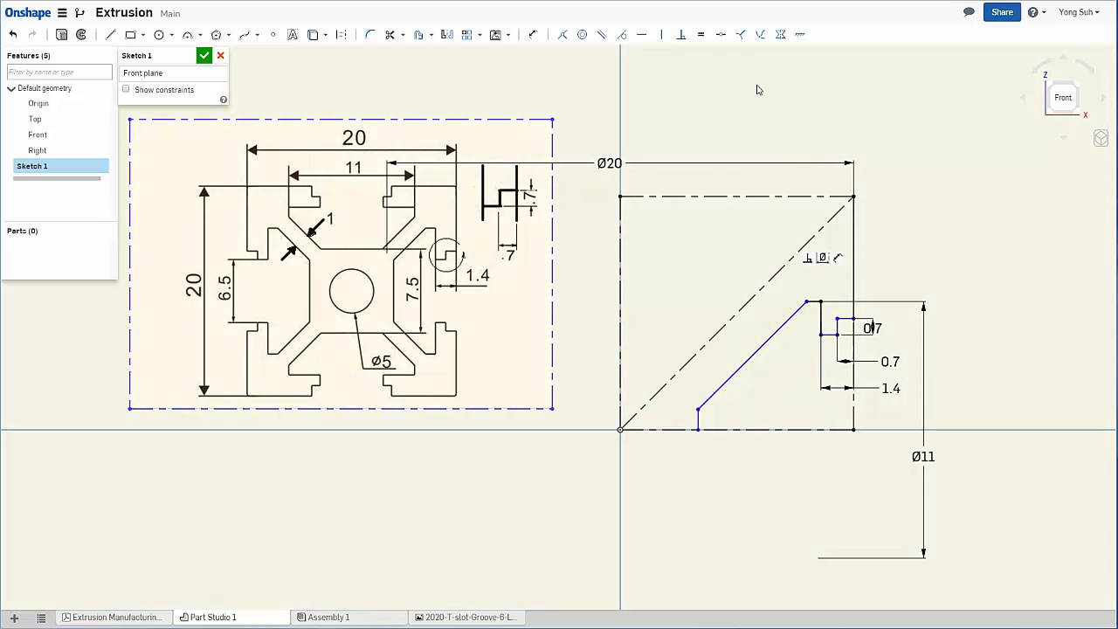
# - Constrain the slot's slanted wall parallel to the construction diagonal
pyautogui.click(781, 327)
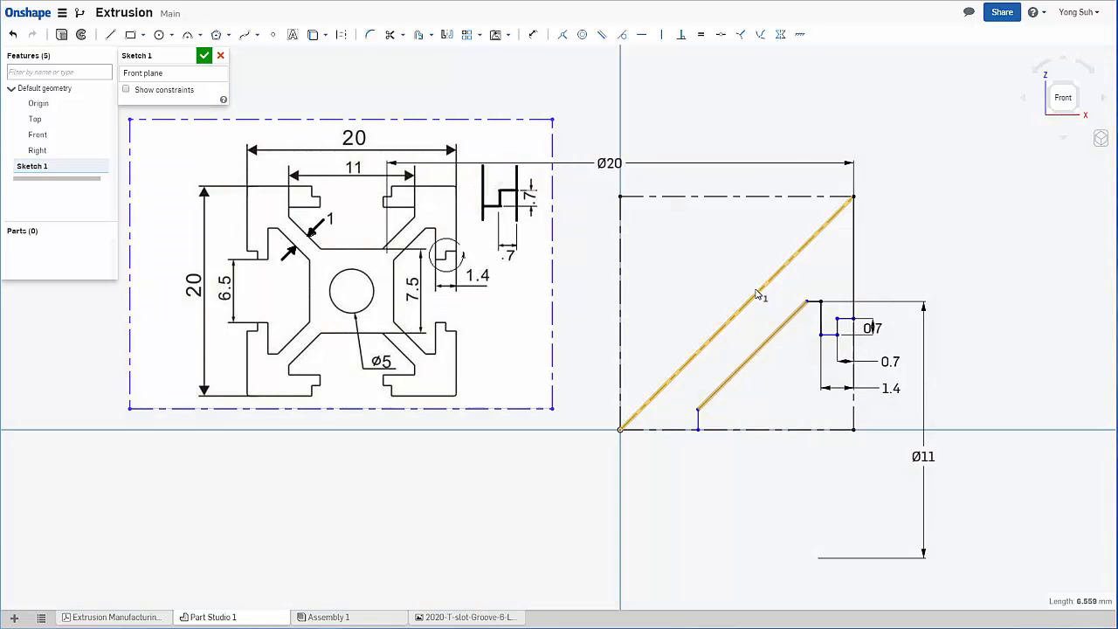
pyautogui.click(758, 295)
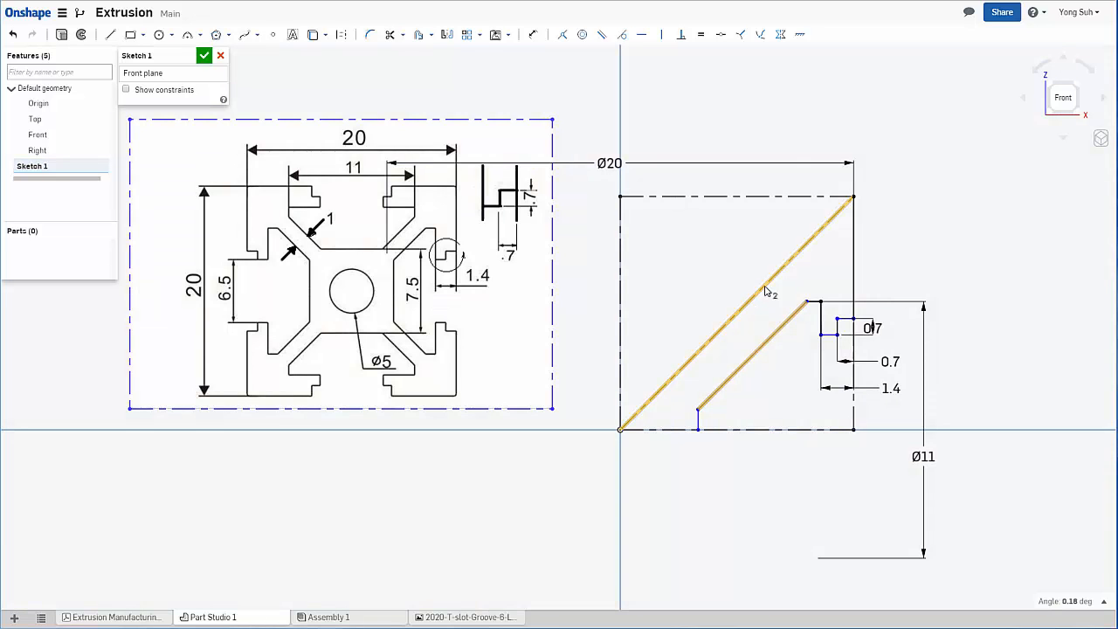
pyautogui.click(604, 38)
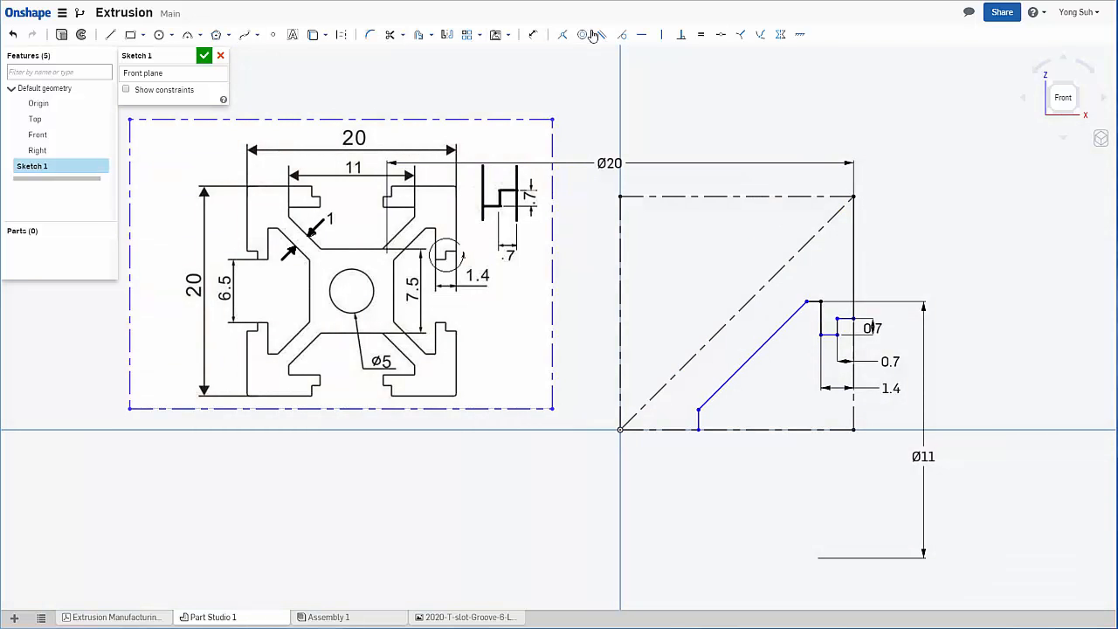
# - Dimension the slanted wall as a 1 mm diameter about the construction diagonal
pyautogui.click(533, 34)
pyautogui.click(773, 336)
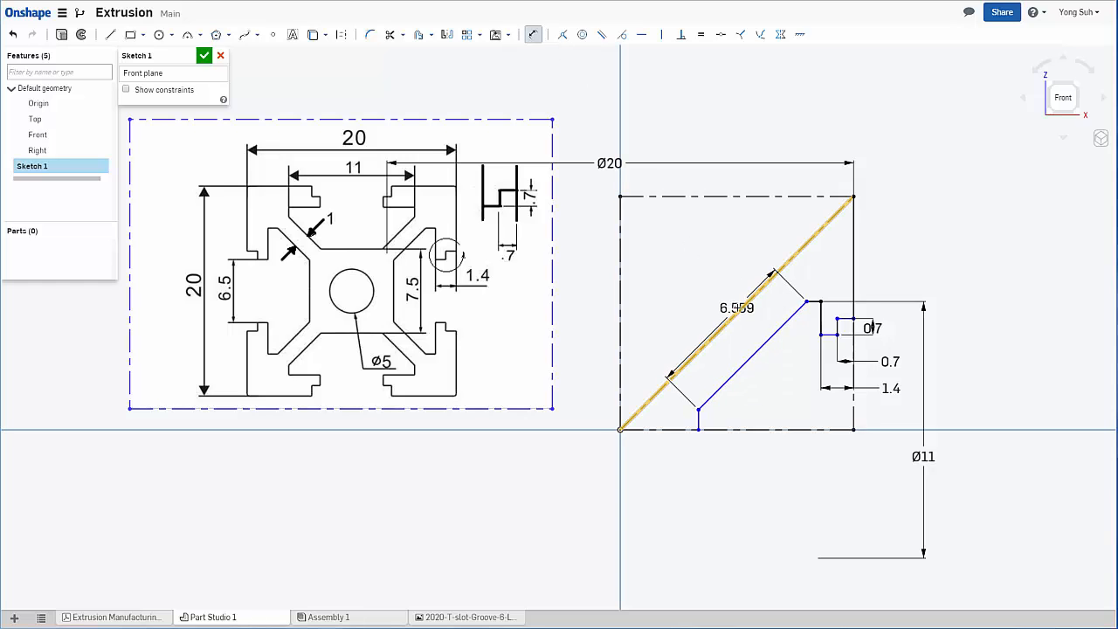
pyautogui.click(738, 309)
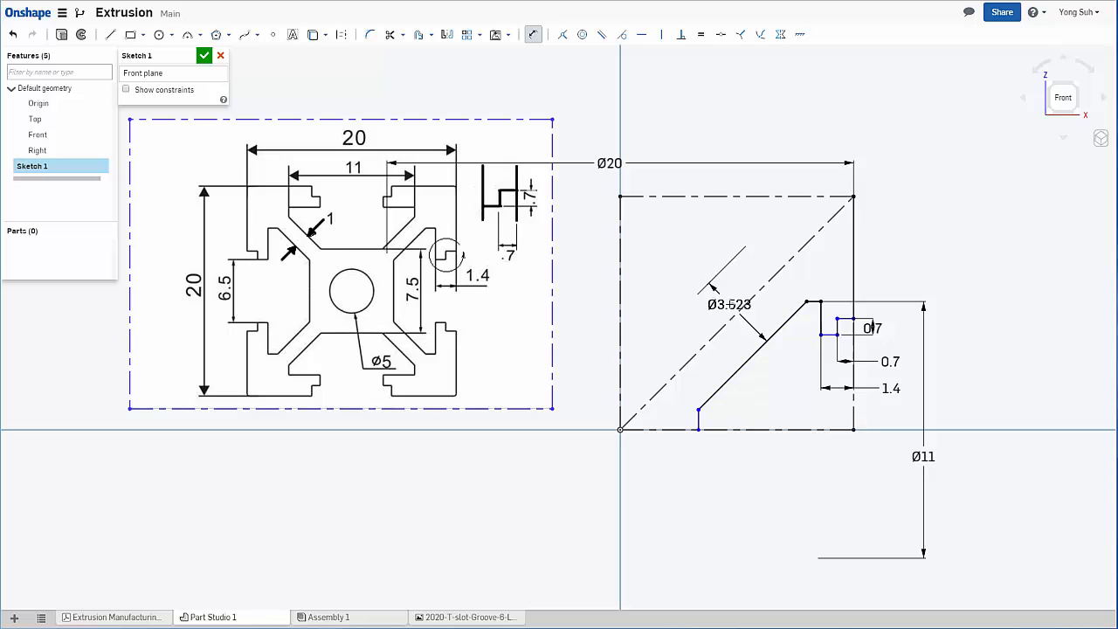
pyautogui.click(729, 304)
pyautogui.write('1')
pyautogui.press('Return')
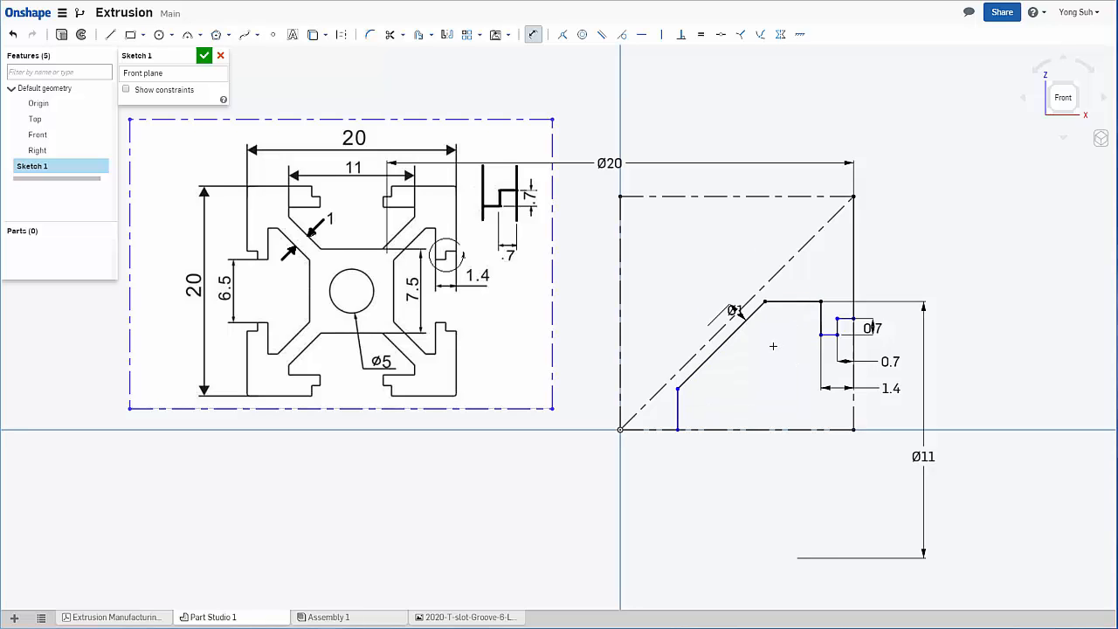
pyautogui.press('Escape')
# - Dimension the slot's inner vertical wall as a 7.5 mm diameter about the vertical construction edge through the origin
pyautogui.click(533, 34)
pyautogui.click(678, 409)
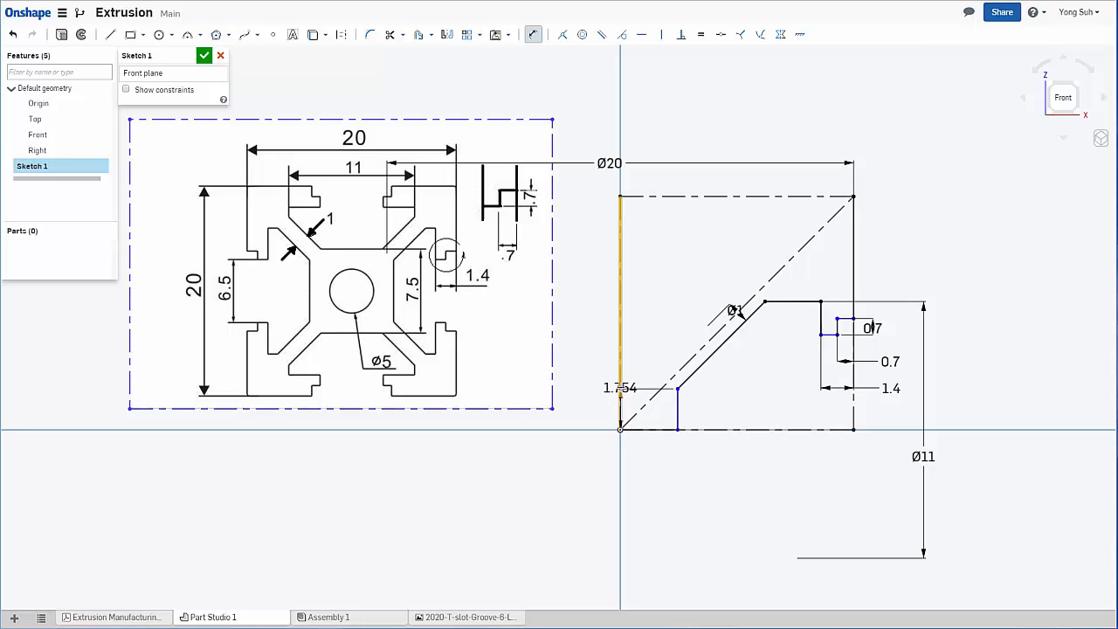
pyautogui.click(620, 360)
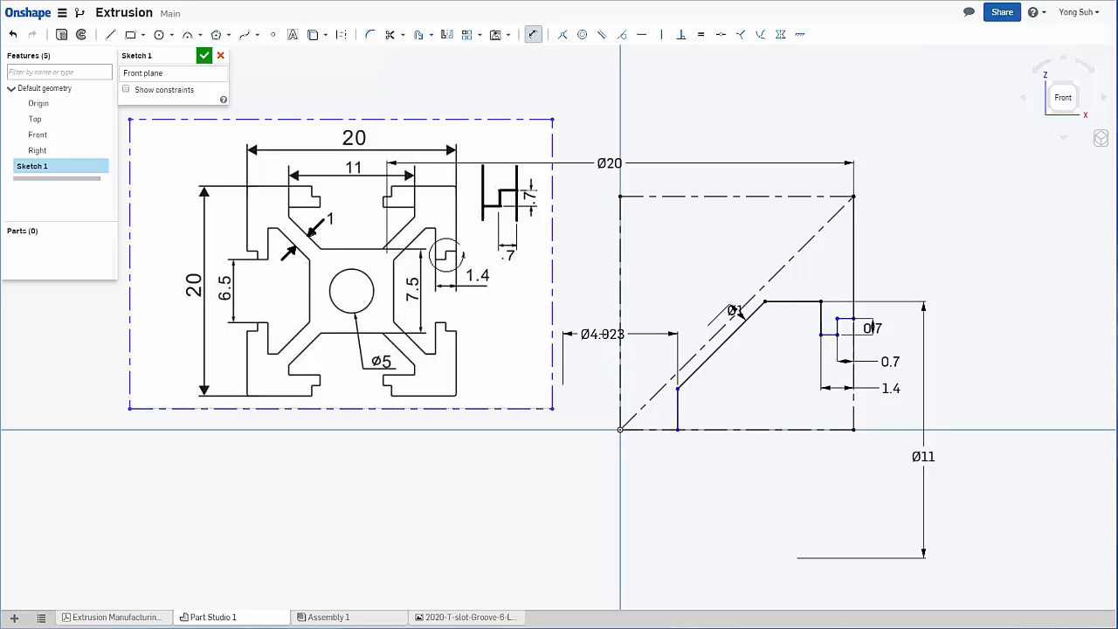
pyautogui.click(603, 334)
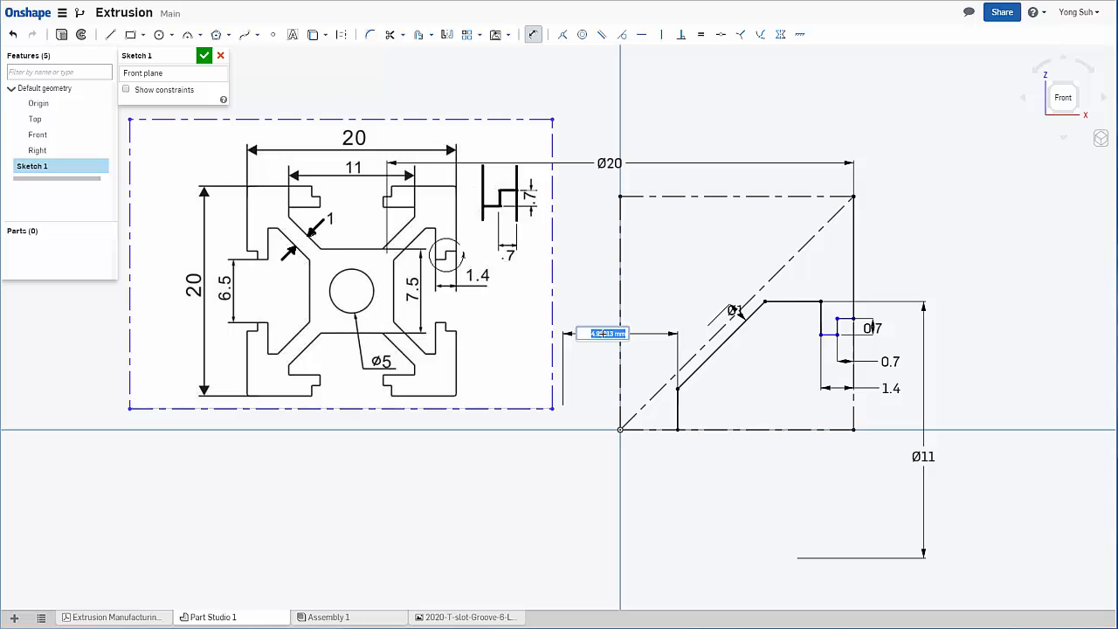
pyautogui.write('1.5')
pyautogui.press('Return')
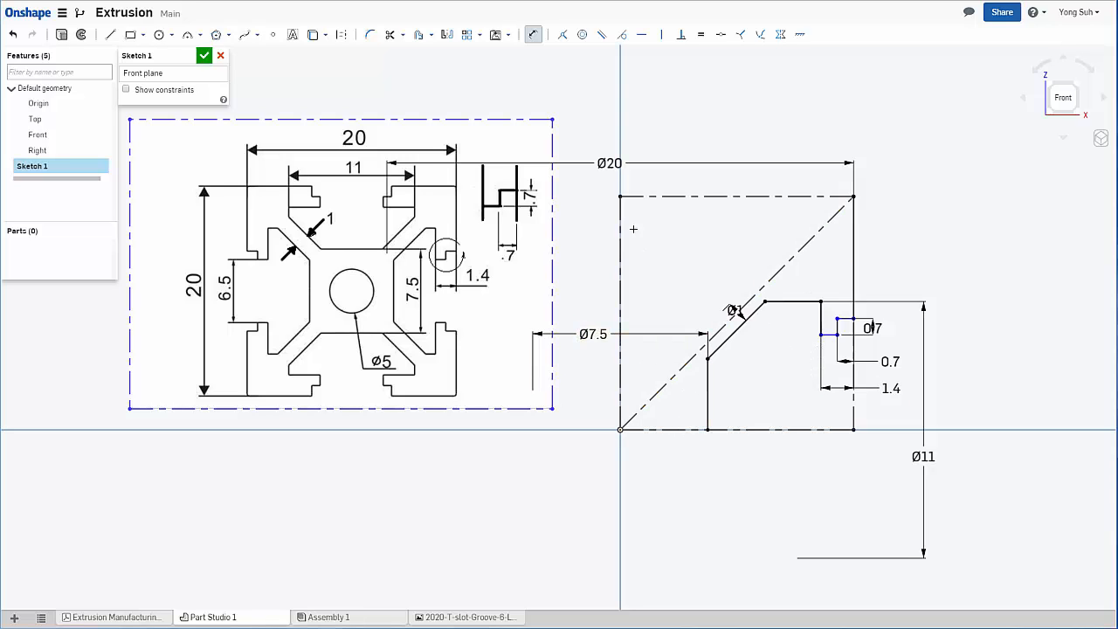
pyautogui.press('Escape')
# - Pull the undimensioned slot lip slightly upward along the square's outer edge
pyautogui.moveTo(830, 336)
pyautogui.mouseDown()
pyautogui.moveTo(831, 365)
pyautogui.moveTo(836, 325)
pyautogui.moveTo(852, 327)
pyautogui.mouseUp()
pyautogui.scroll(3, 851, 327)
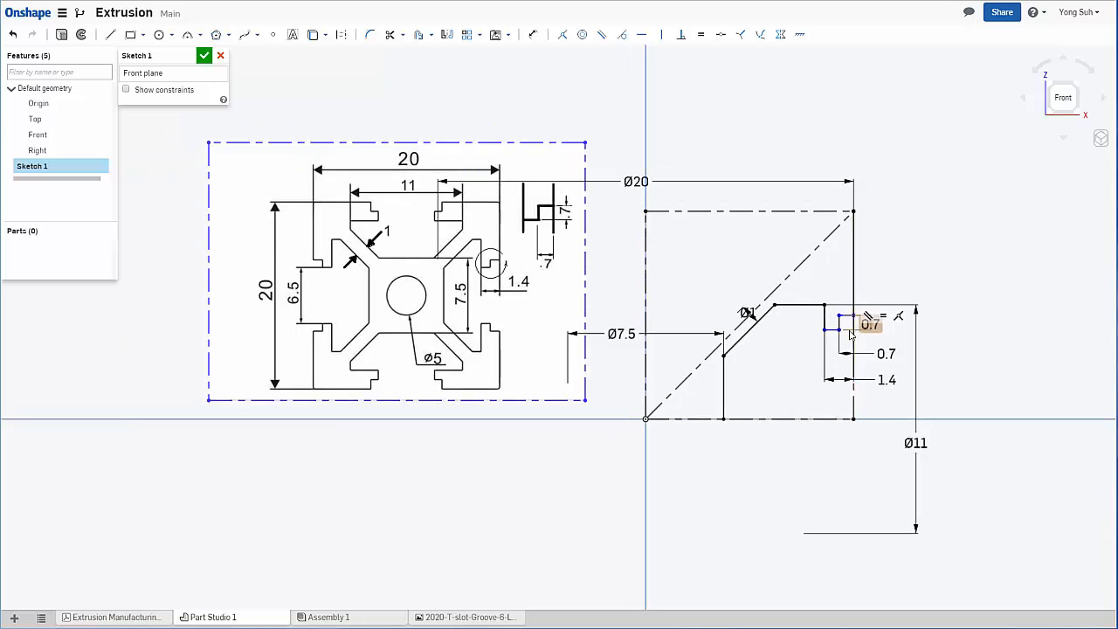
# - Slide the undimensioned slot lip up and down along the square's outer edge to check its remaining freedom
pyautogui.click(845, 319)
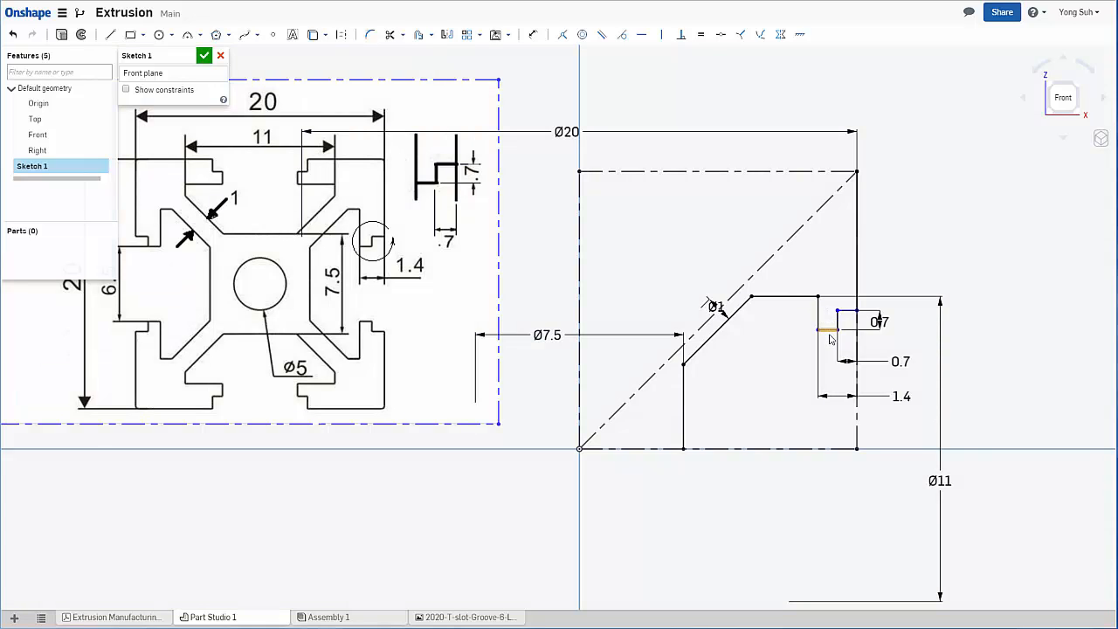
pyautogui.moveTo(831, 340); pyautogui.dragTo(832, 344)
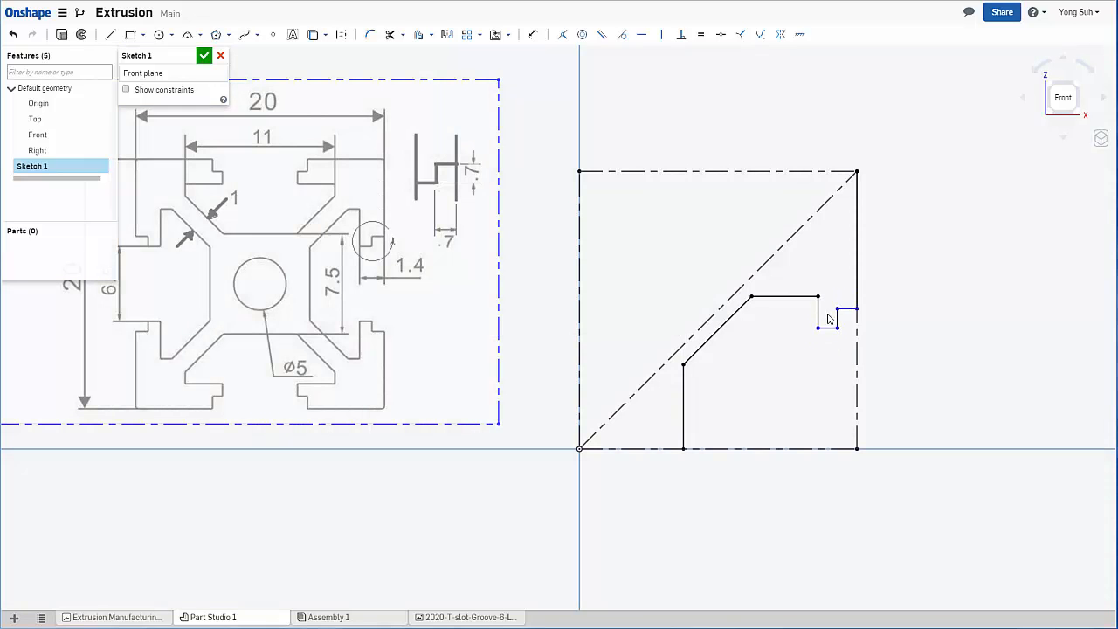
pyautogui.moveTo(827, 316)
pyautogui.mouseDown()
pyautogui.moveTo(827, 352)
pyautogui.moveTo(832, 314)
pyautogui.mouseUp()
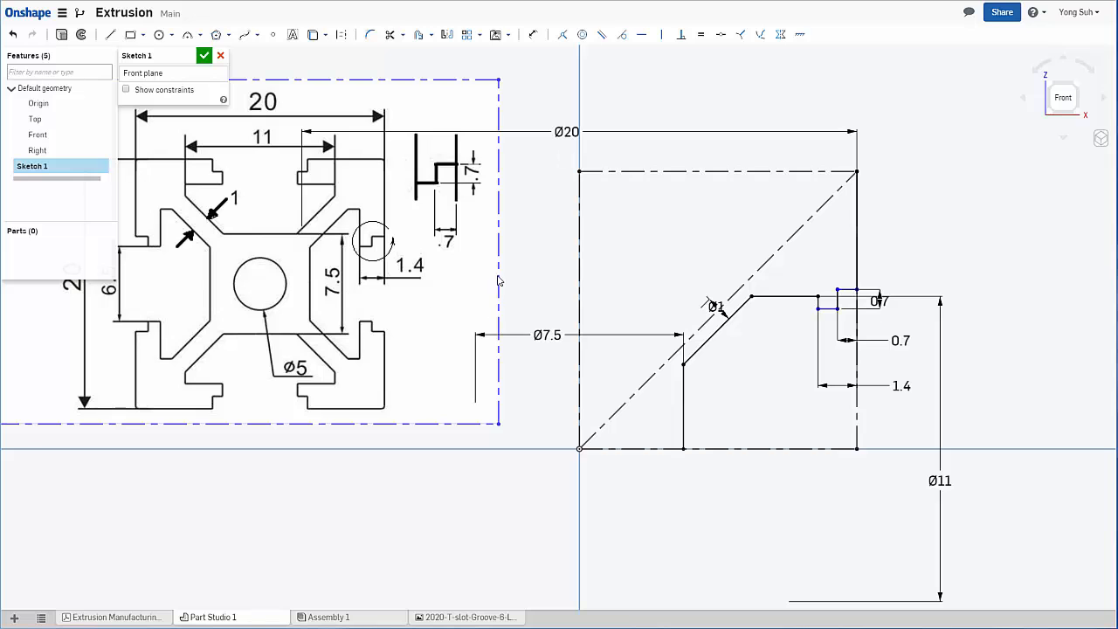
# - Move the reference drawing clear of the feature list and dimension the lip's lower edge as a 6.5 mm diameter about the horizontal construction edge
pyautogui.moveTo(499, 281); pyautogui.dragTo(547, 278)
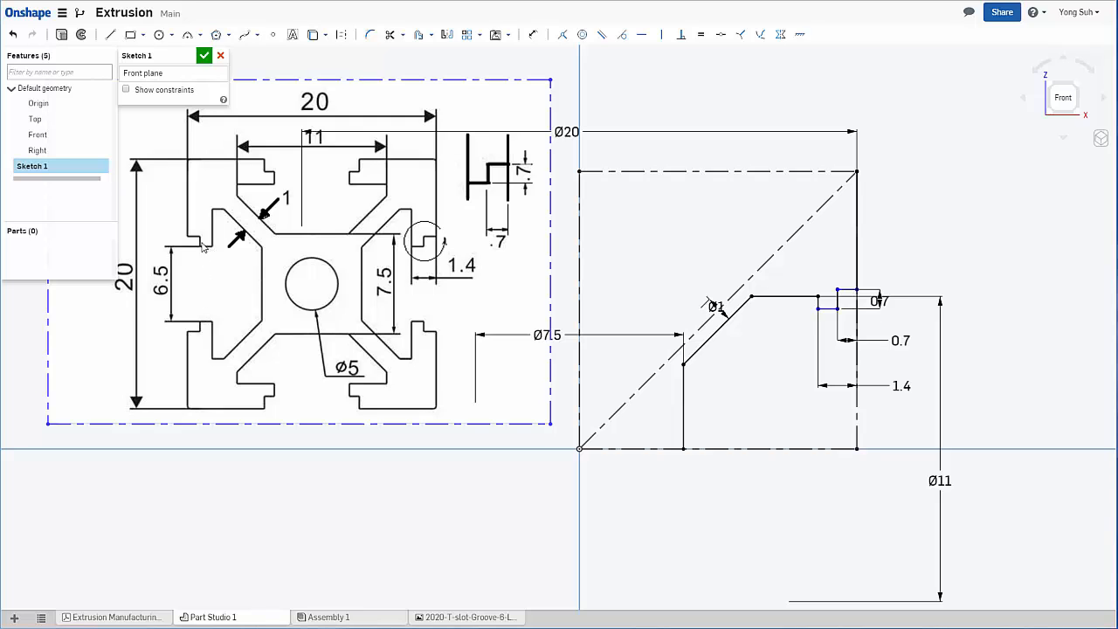
pyautogui.click(533, 34)
pyautogui.click(824, 309)
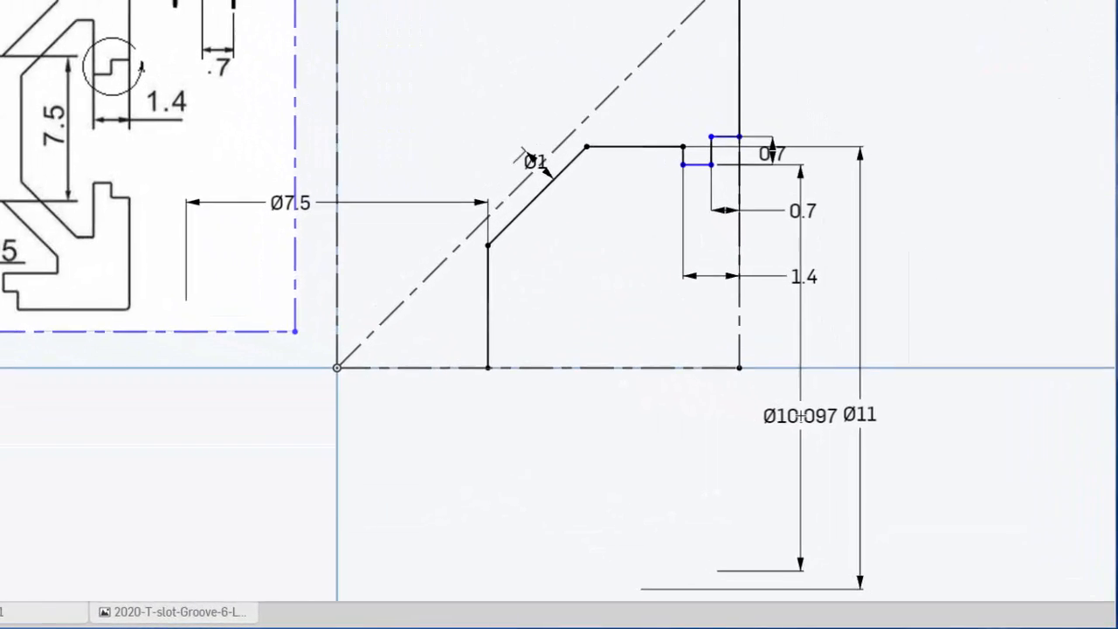
pyautogui.click(790, 408)
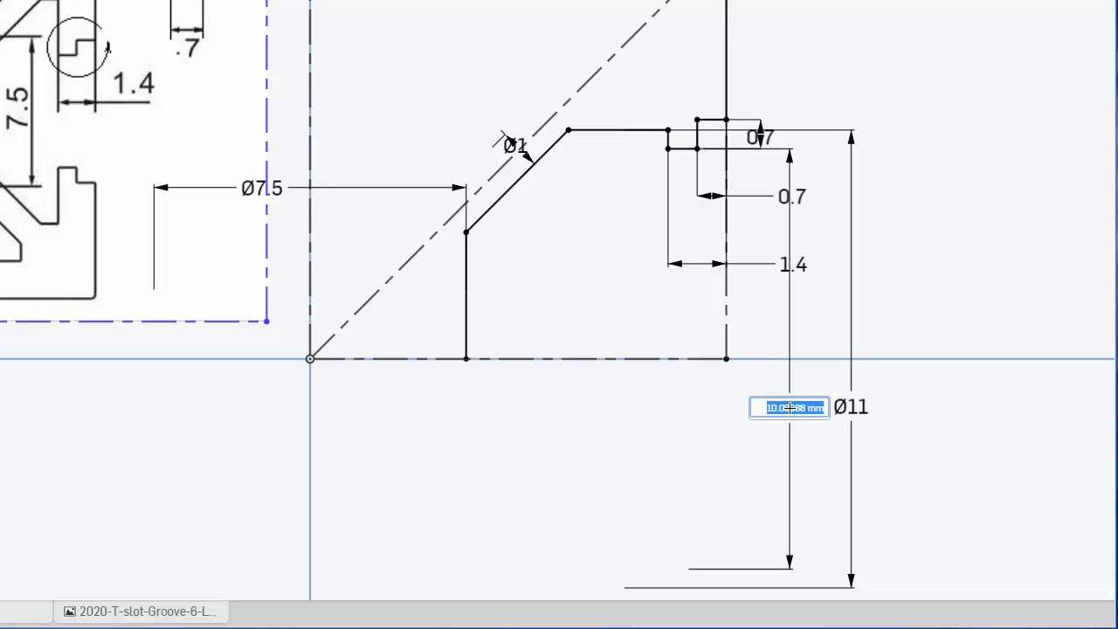
pyautogui.write('6.5')
pyautogui.press('Return')
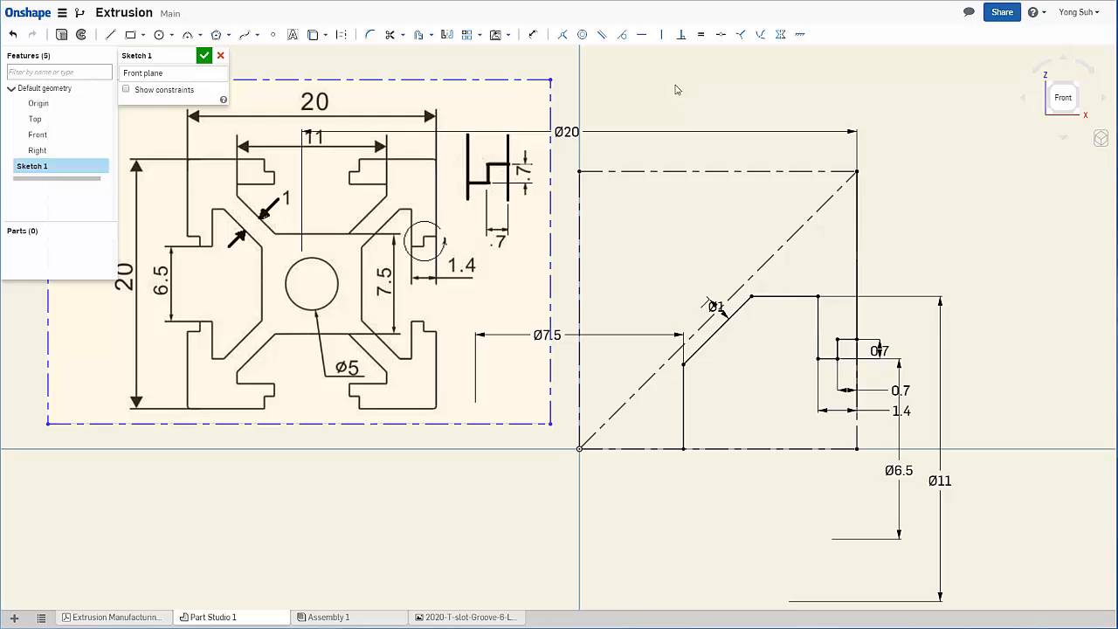
# - Hide the Front plane
pyautogui.click(102, 138)
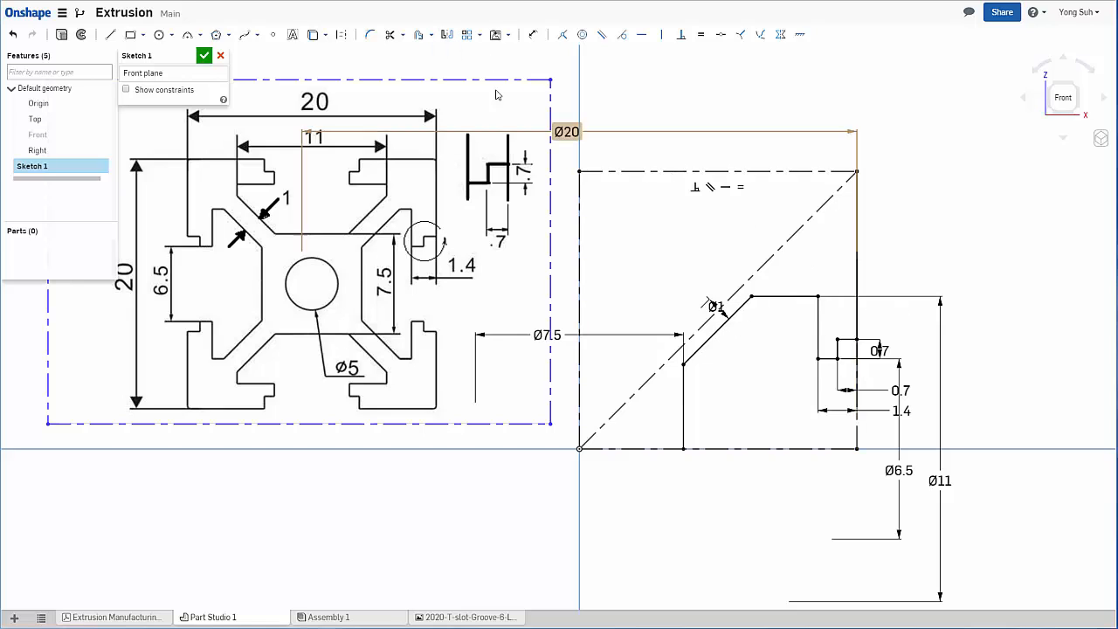
pyautogui.click(446, 35)
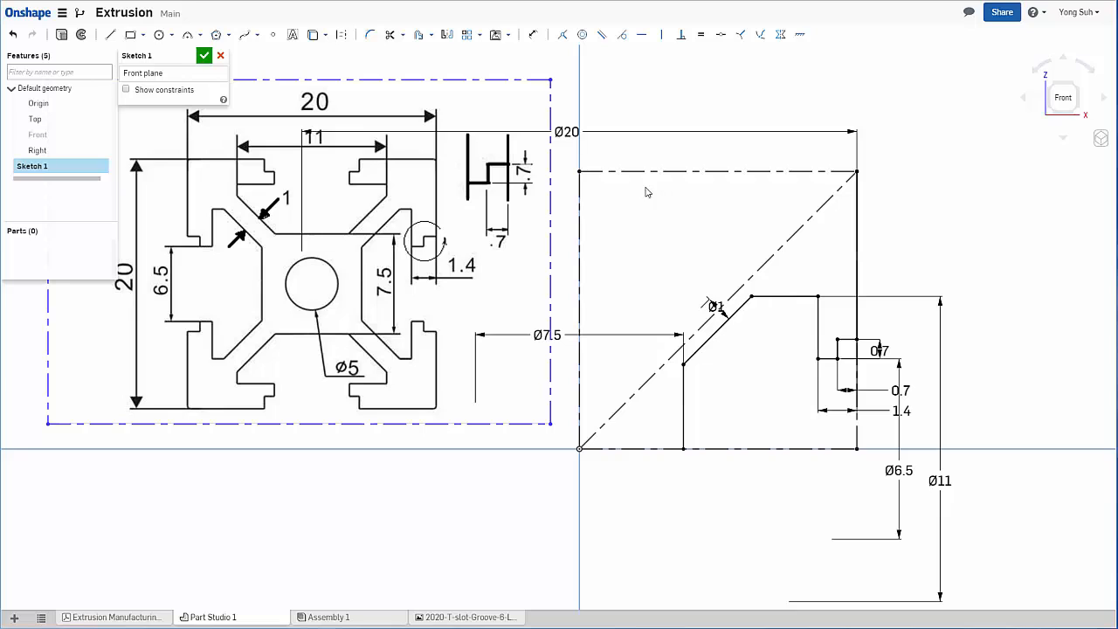
pyautogui.moveTo(663, 206); pyautogui.dragTo(922, 571)
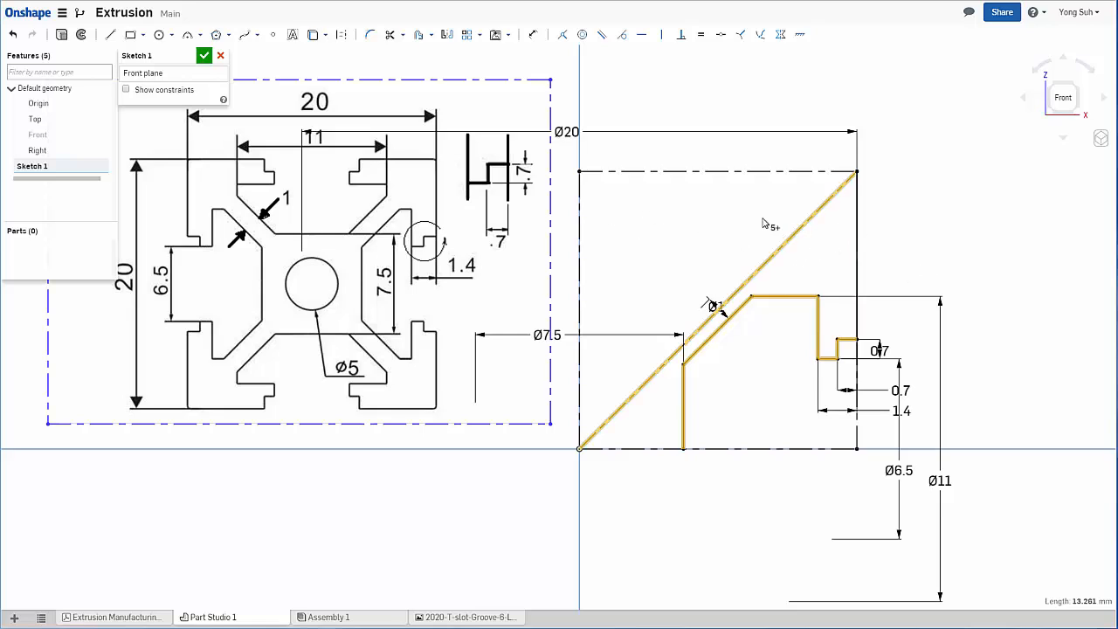
pyautogui.click(853, 103)
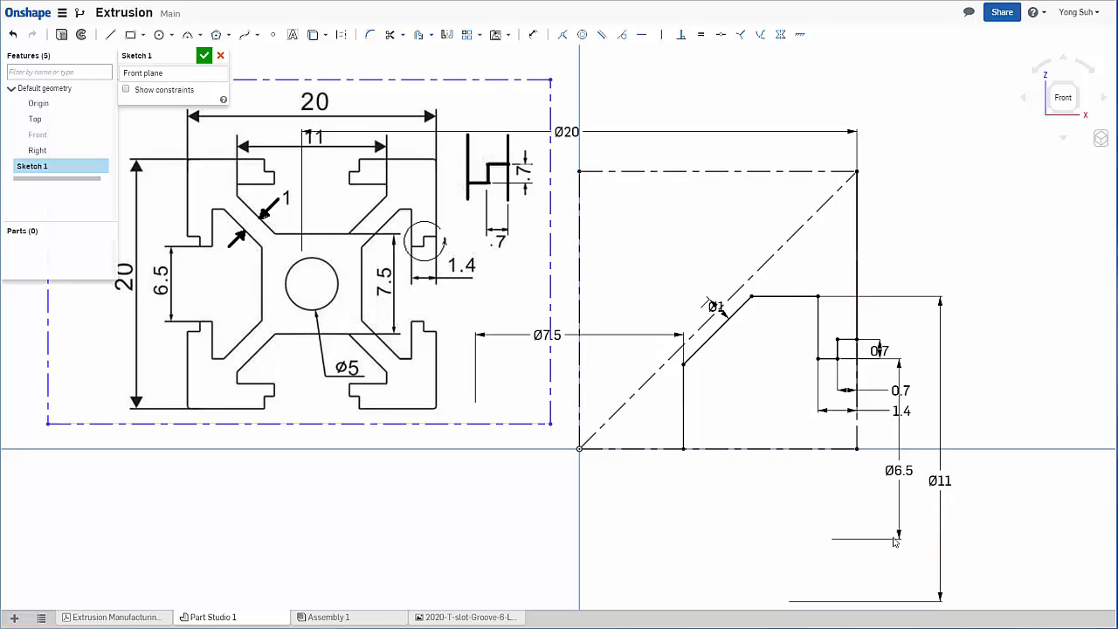
pyautogui.moveTo(879, 515)
pyautogui.mouseDown()
pyautogui.moveTo(804, 350)
pyautogui.moveTo(664, 242)
pyautogui.mouseUp()
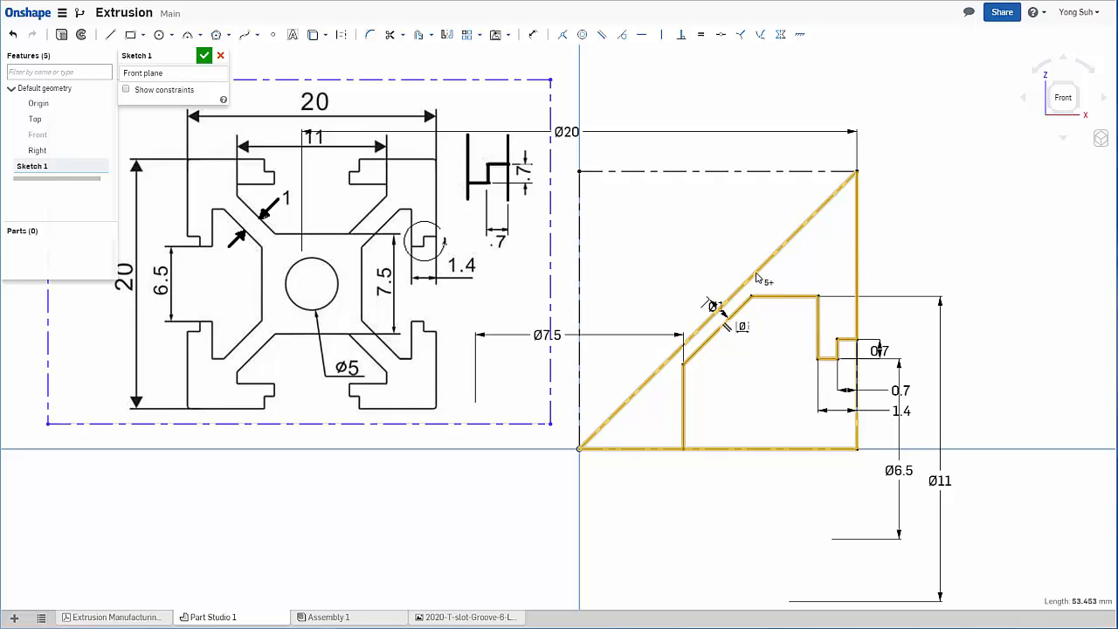
pyautogui.click(1004, 257)
pyautogui.moveTo(660, 248); pyautogui.dragTo(895, 556)
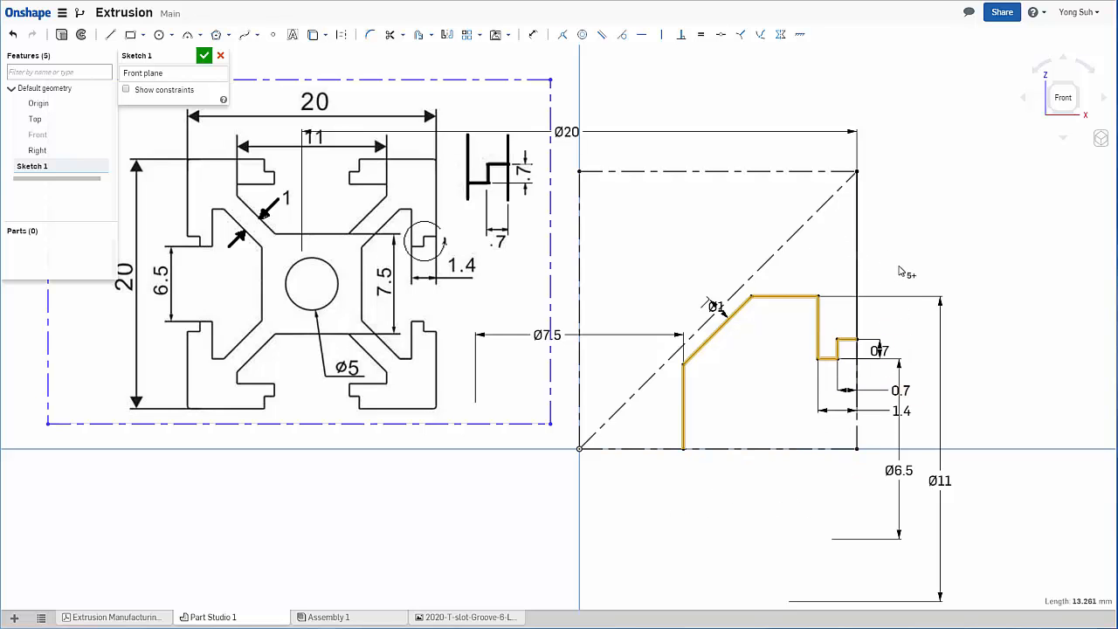
pyautogui.click(628, 56)
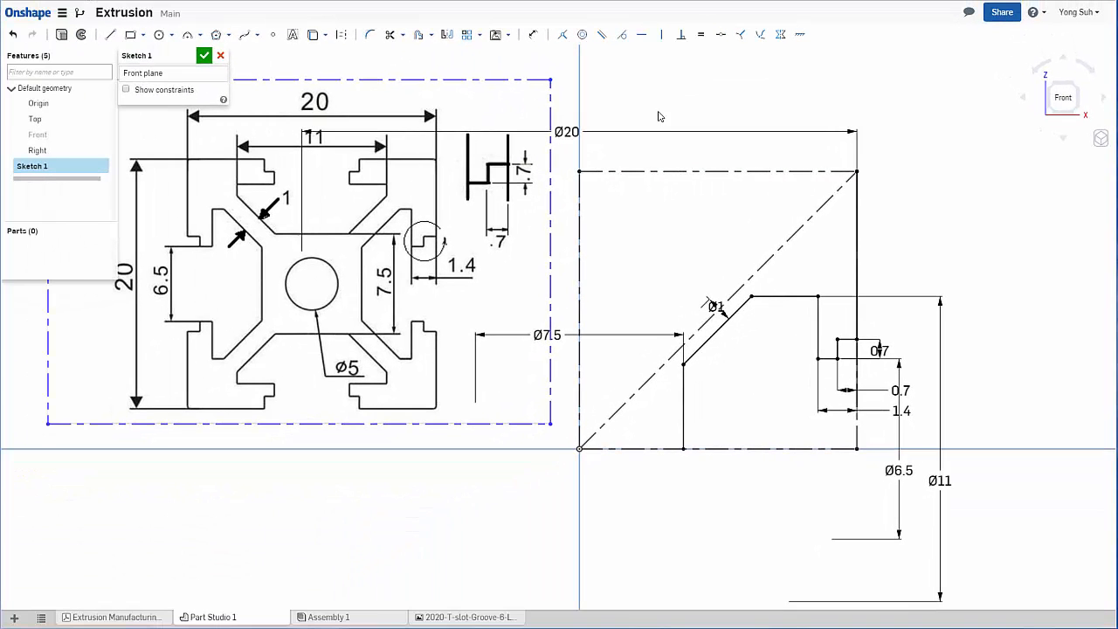
# - Mirror the slot profile and the solid upper part of the square's outer edge about the construction diagonal
pyautogui.moveTo(658, 112); pyautogui.dragTo(877, 495)
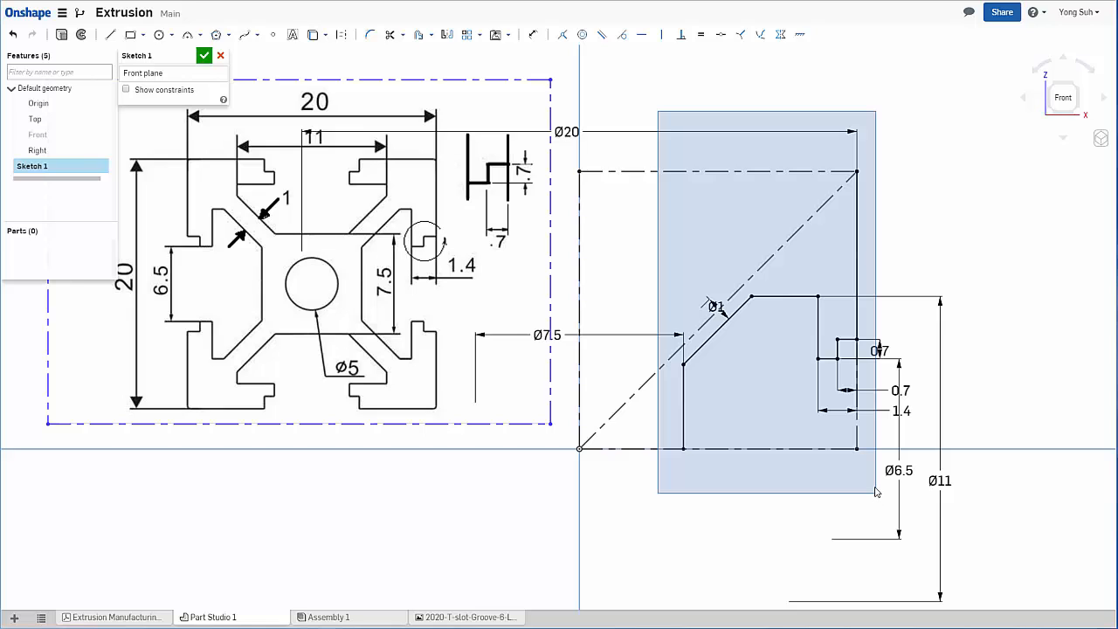
pyautogui.moveTo(877, 493); pyautogui.dragTo(877, 492)
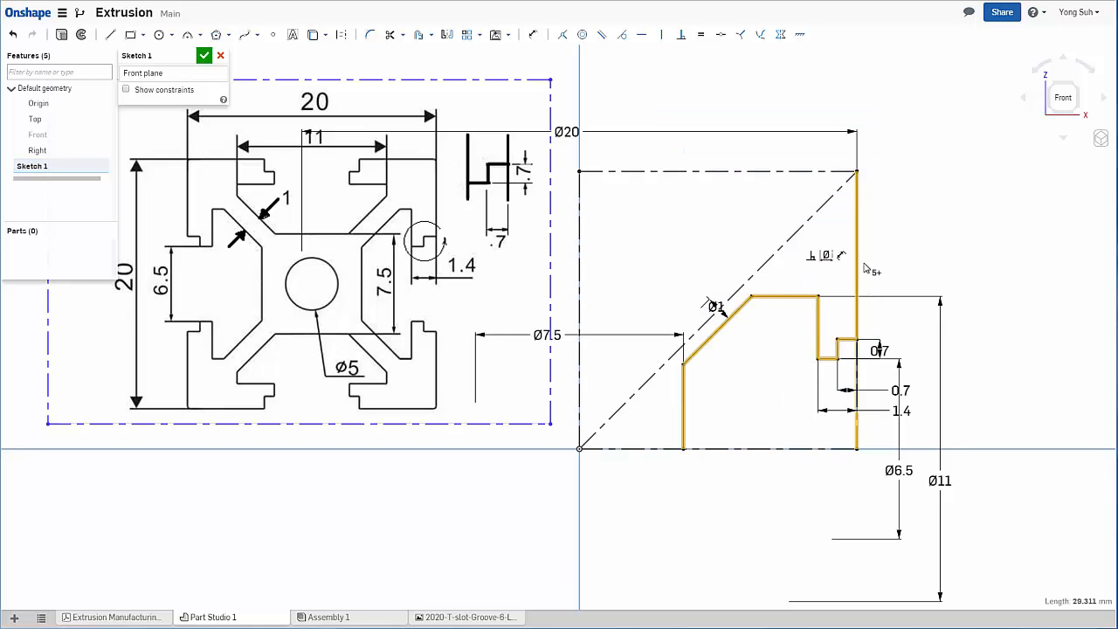
pyautogui.click(857, 435)
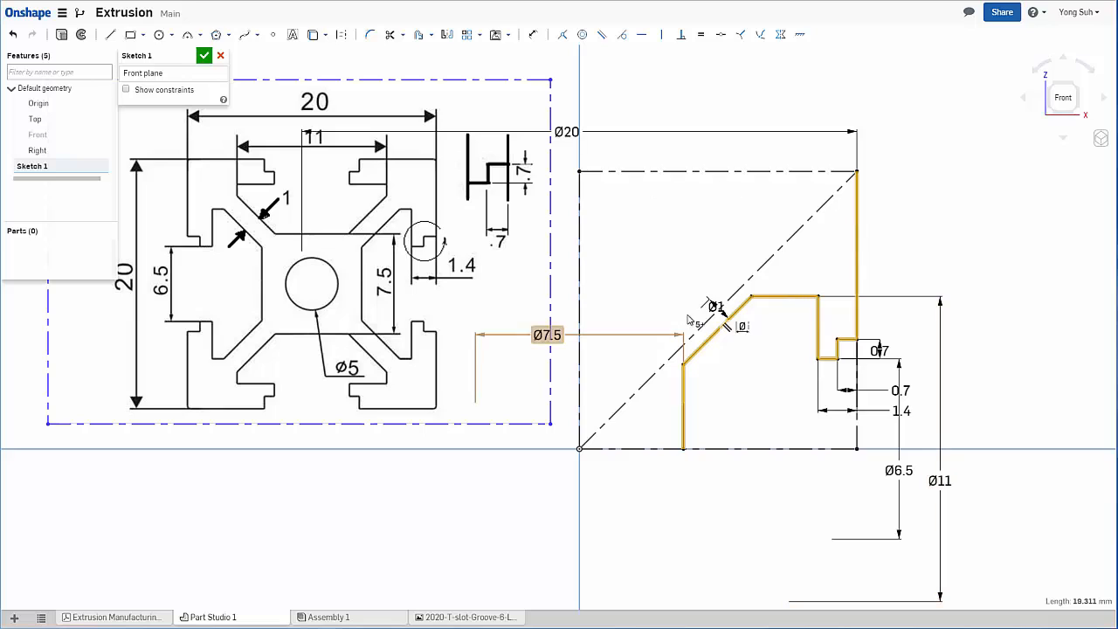
pyautogui.click(446, 36)
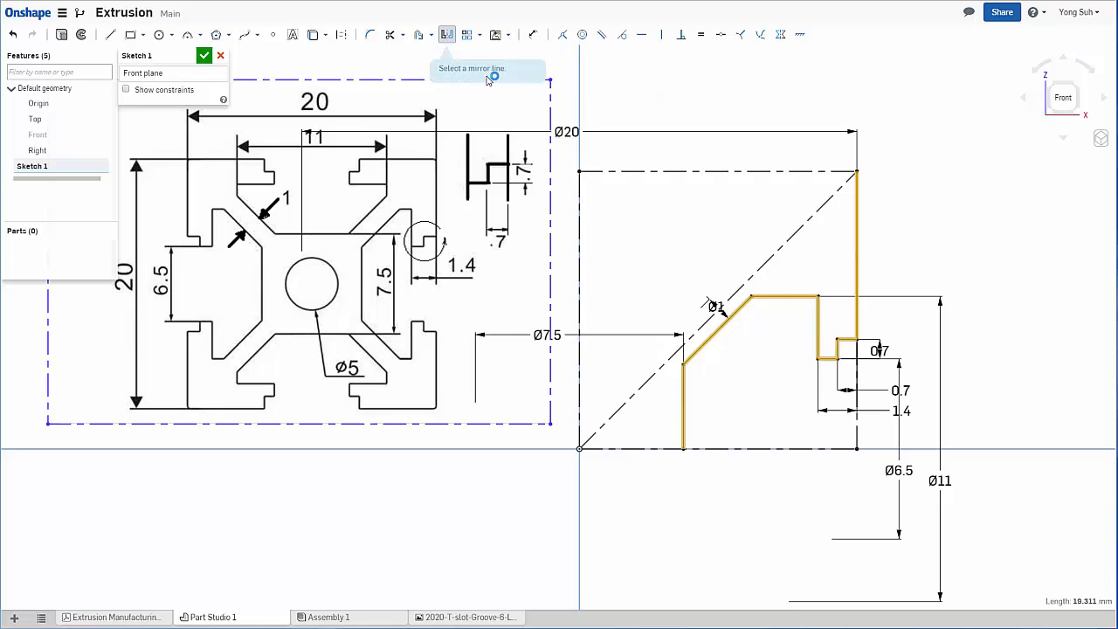
pyautogui.click(793, 238)
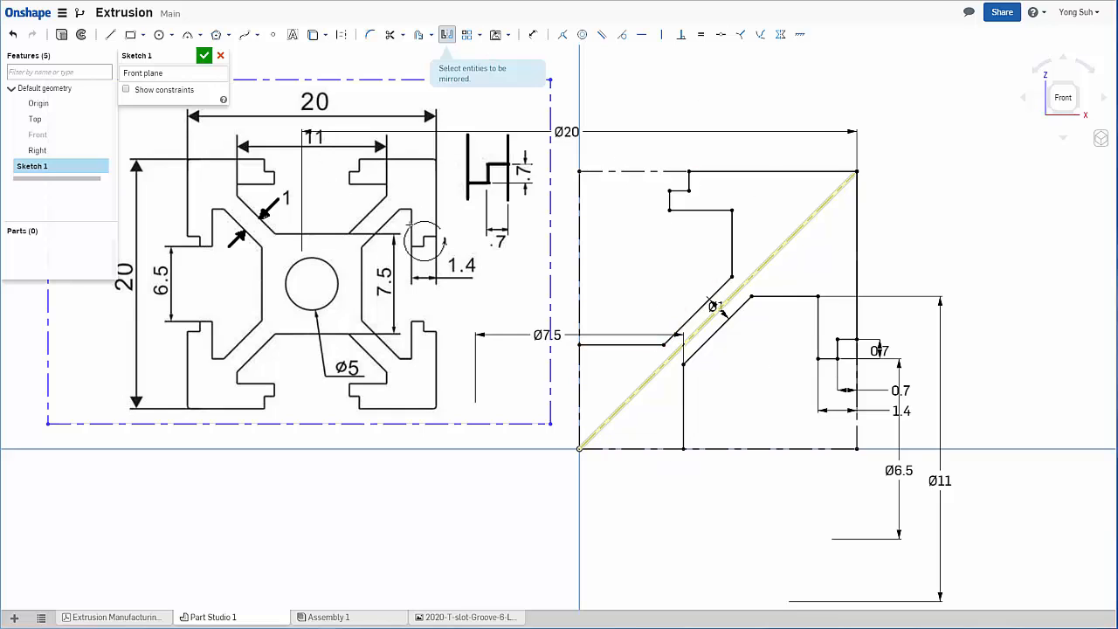
pyautogui.click(445, 35)
# - Move the reference drawing away from the profile, clear of the 20 mm dimension
pyautogui.scroll(-3, 717, 287)
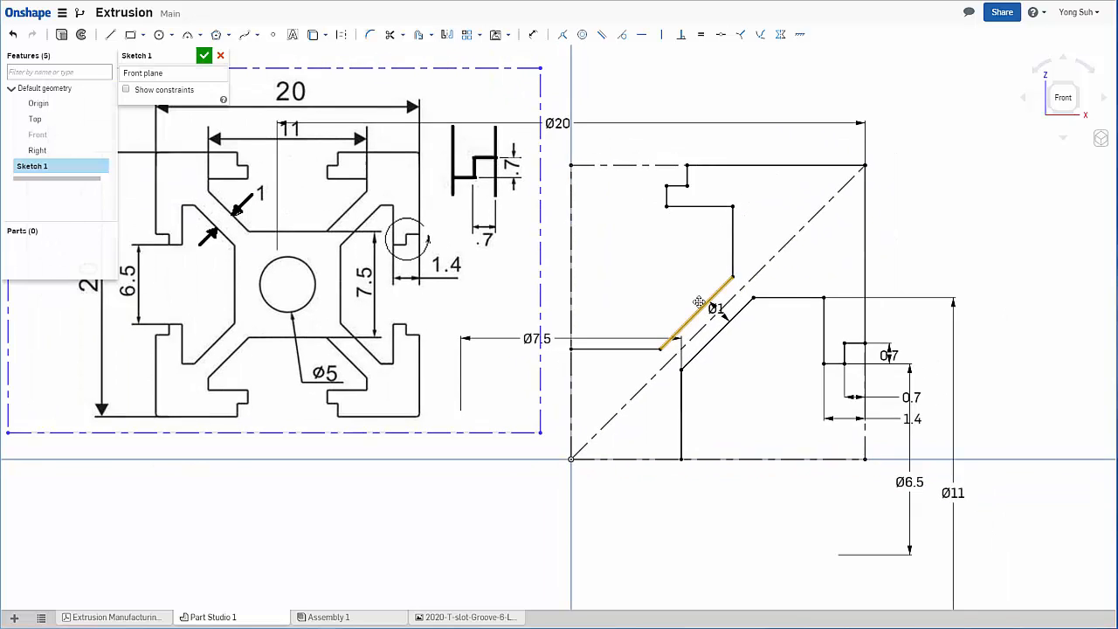
pyautogui.scroll(3, 529, 371)
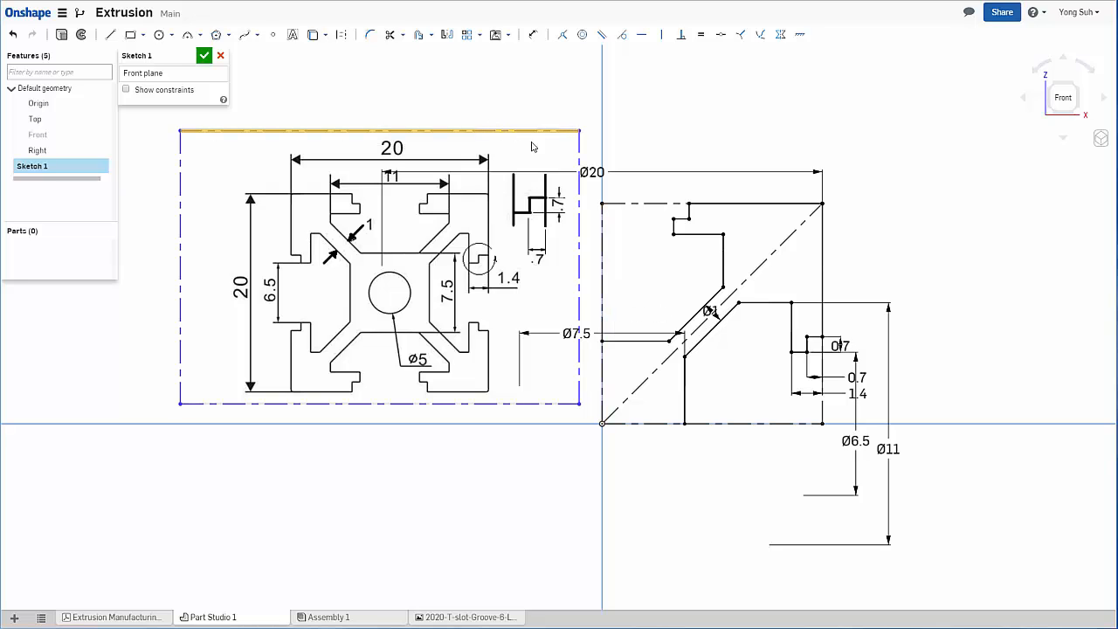
pyautogui.moveTo(580, 225); pyautogui.dragTo(395, 236)
pyautogui.scroll(1, 664, 483)
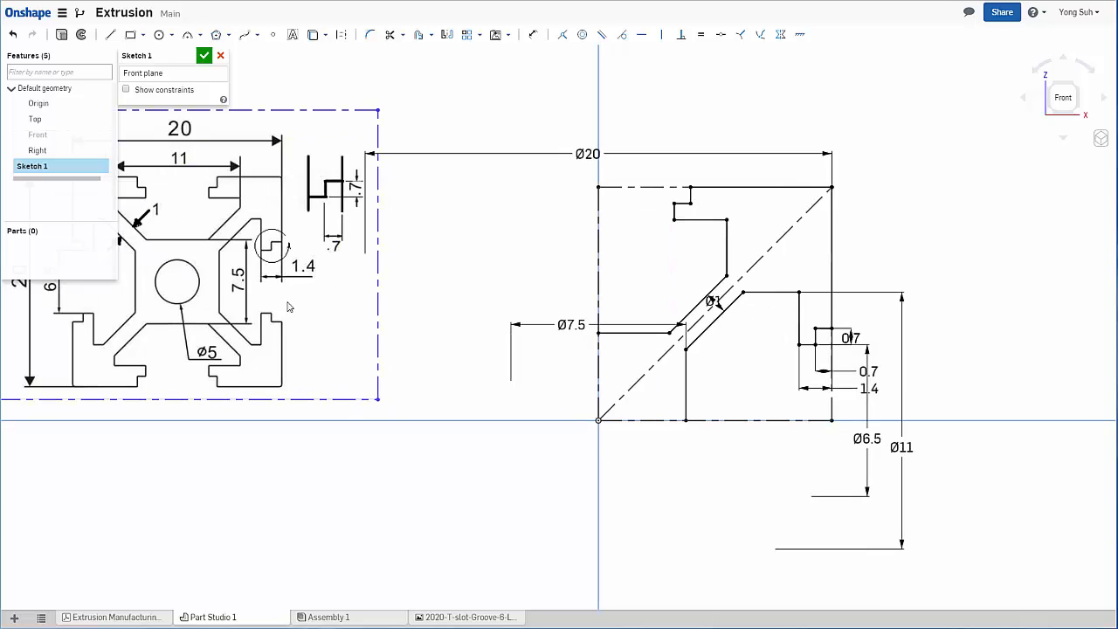
pyautogui.scroll(-3, 297, 338)
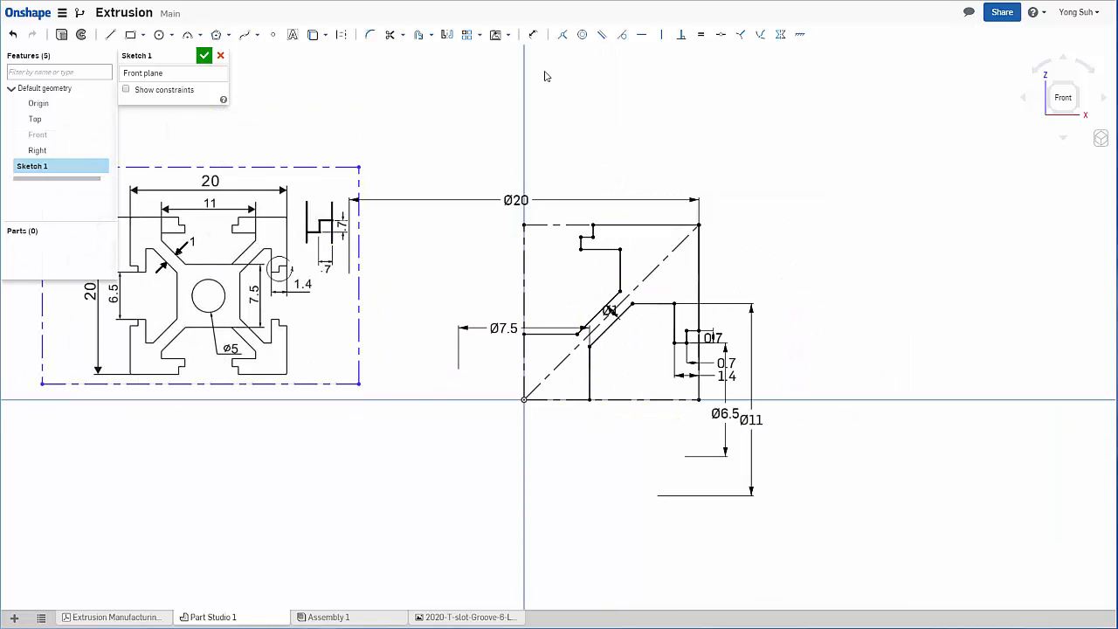
# - Start a circular sketch pattern of the whole quarter profile, including its construction lines, centred on the origin
pyautogui.click(480, 36)
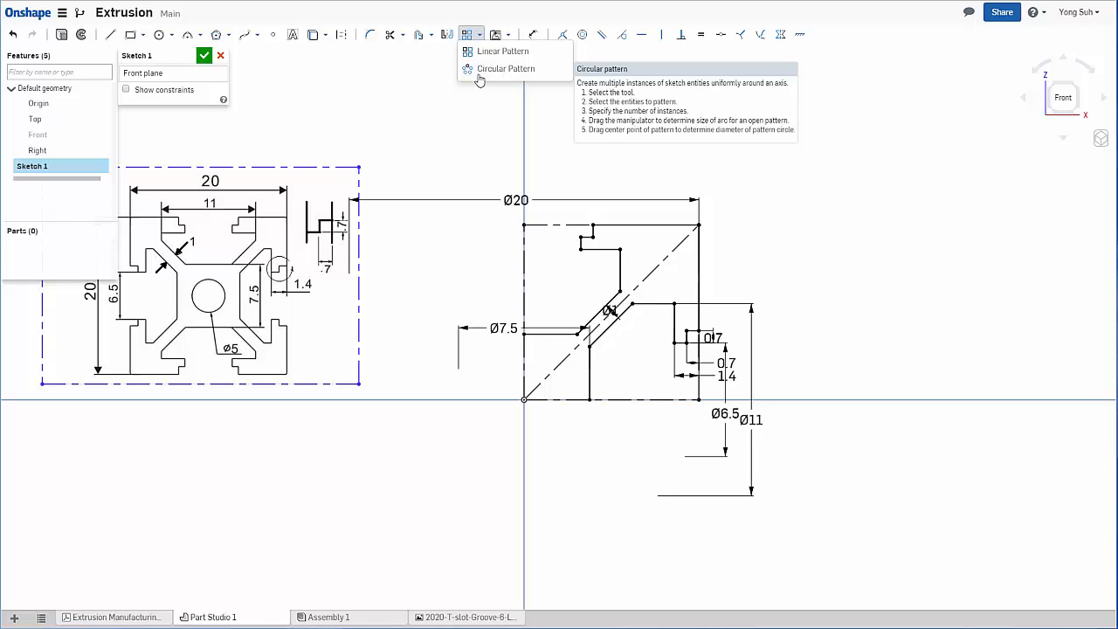
pyautogui.click(480, 74)
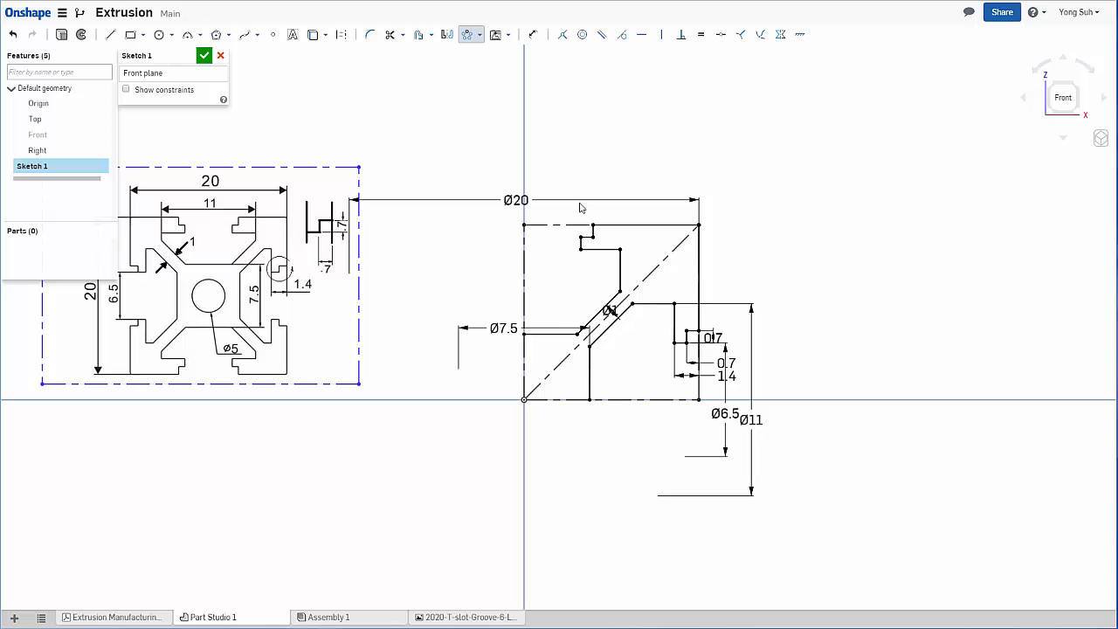
pyautogui.moveTo(479, 169)
pyautogui.mouseDown()
pyautogui.moveTo(624, 305)
pyautogui.moveTo(741, 445)
pyautogui.mouseUp()
pyautogui.click(525, 400)
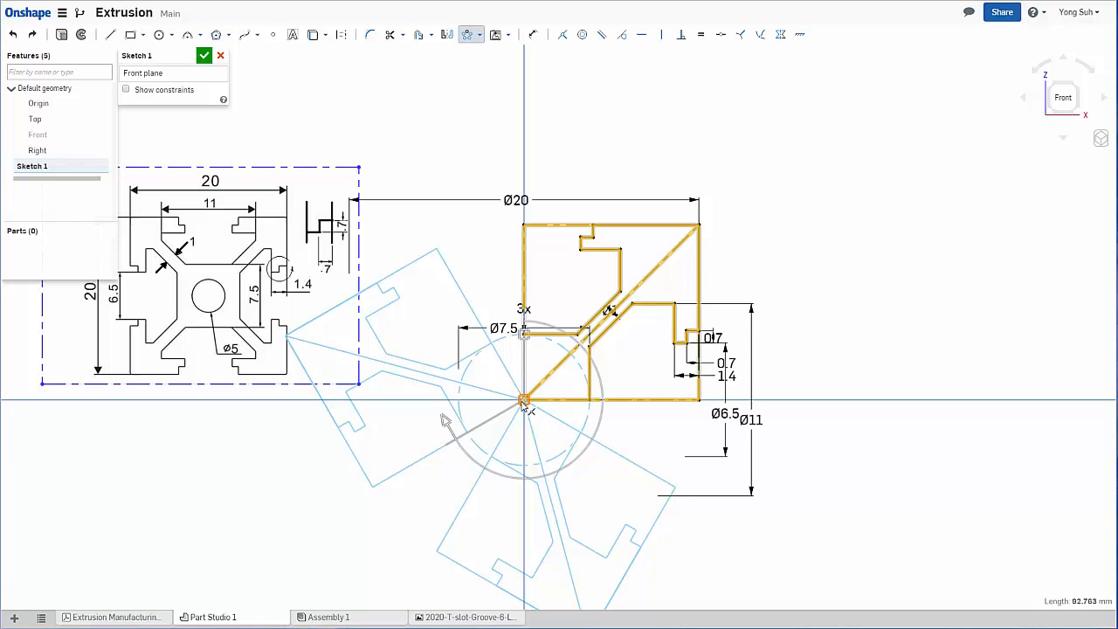
pyautogui.moveTo(524, 402)
pyautogui.mouseDown()
pyautogui.moveTo(473, 437)
pyautogui.moveTo(487, 415)
pyautogui.moveTo(517, 406)
pyautogui.moveTo(468, 426)
pyautogui.moveTo(489, 411)
pyautogui.moveTo(505, 430)
pyautogui.moveTo(528, 403)
pyautogui.mouseUp()
# - Set the circular pattern to 4 instances and complete it
pyautogui.moveTo(521, 311); pyautogui.dragTo(487, 298)
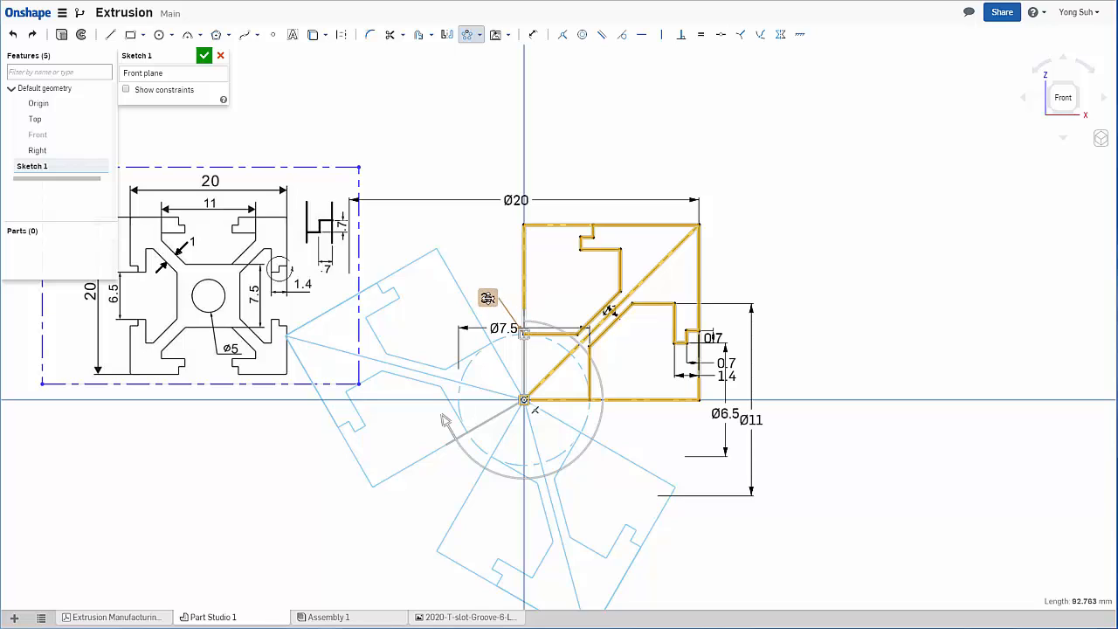
pyautogui.doubleClick(488, 298)
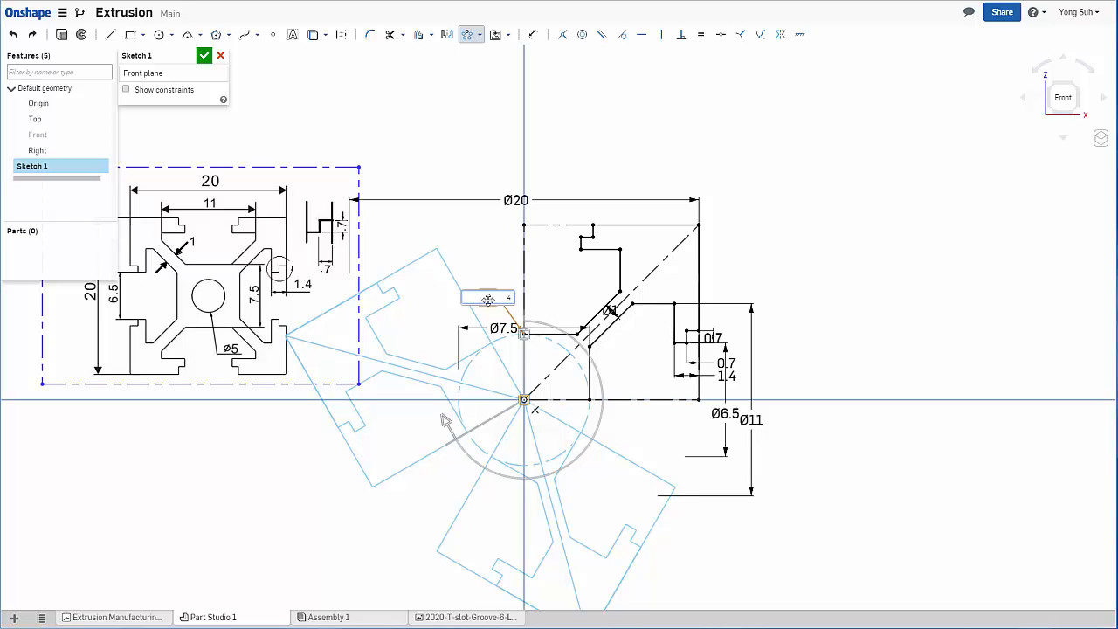
pyautogui.write('4')
pyautogui.press('Return')
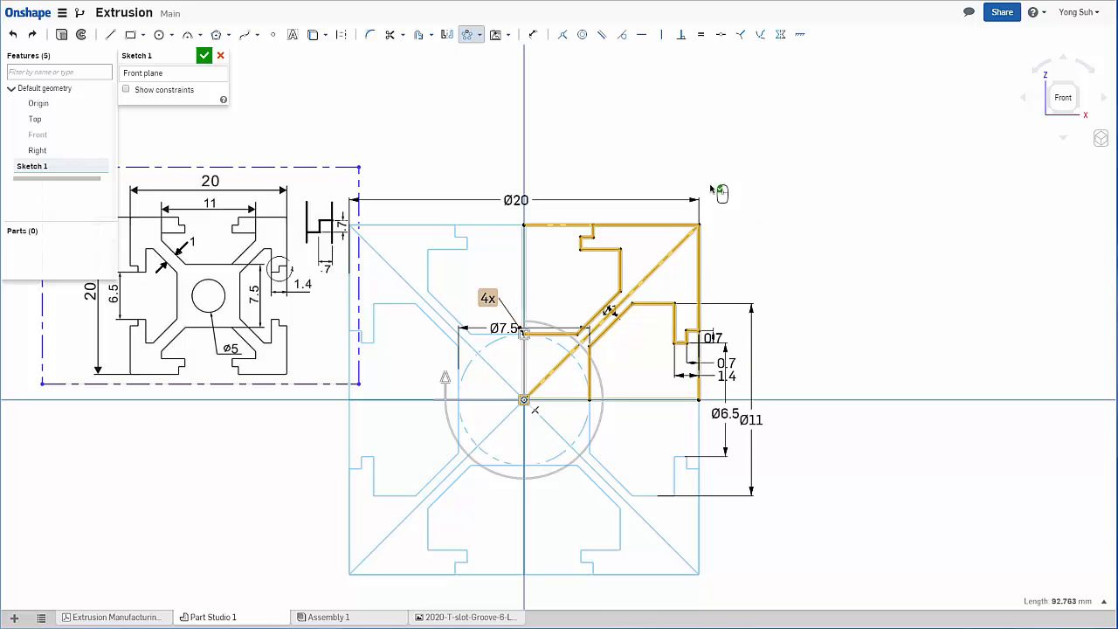
pyautogui.click(573, 146)
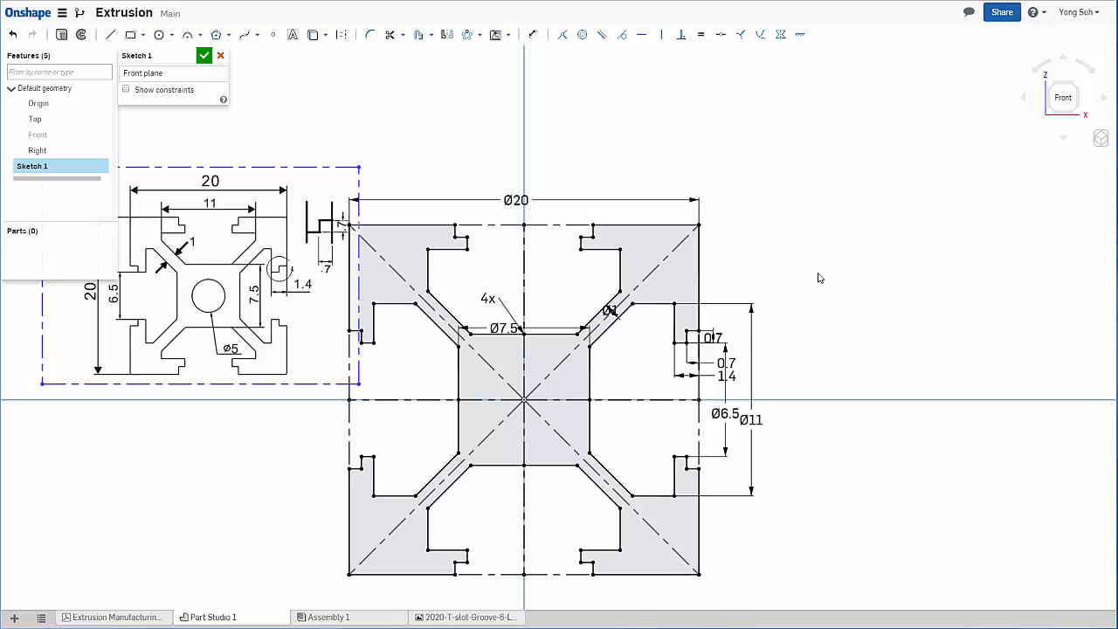
# - Move the reference drawing farther away so it no longer overlaps the patterned profile
pyautogui.scroll(-3, 753, 311)
pyautogui.scroll(-1, 745, 327)
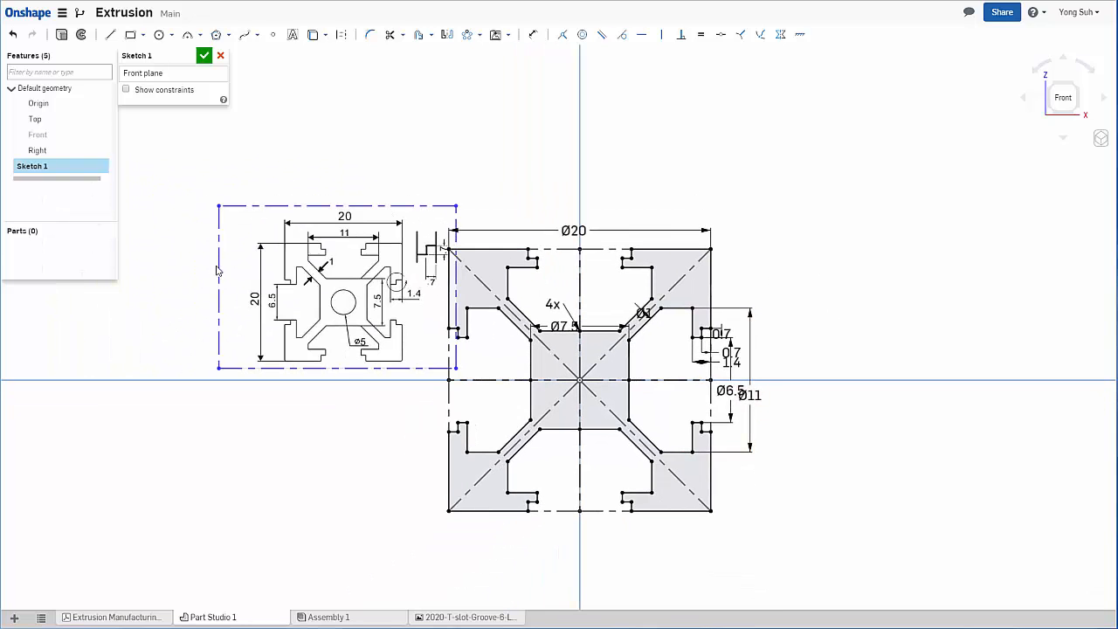
pyautogui.moveTo(220, 269); pyautogui.dragTo(155, 284)
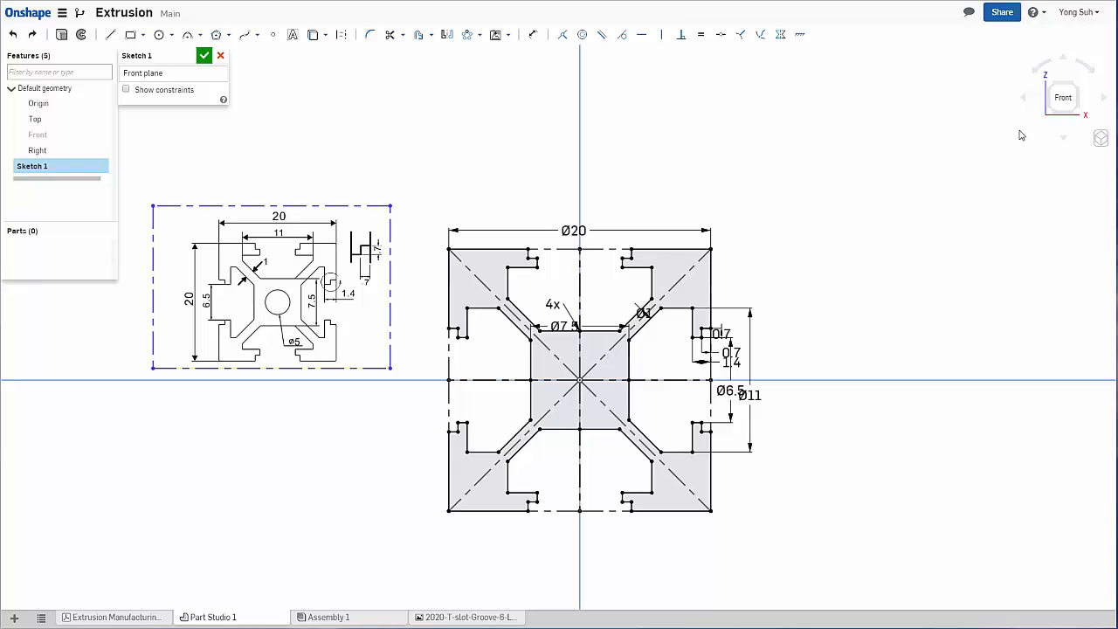
# - Switch to the isometric view and zoom in on the completed sketch profile
pyautogui.click(1104, 144)
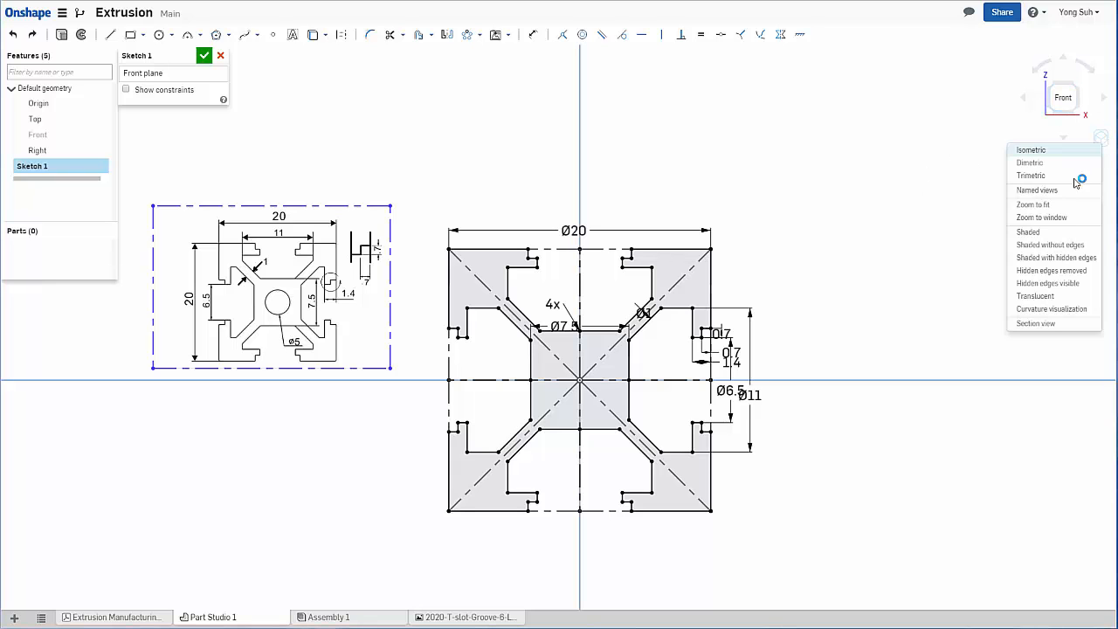
pyautogui.click(1031, 163)
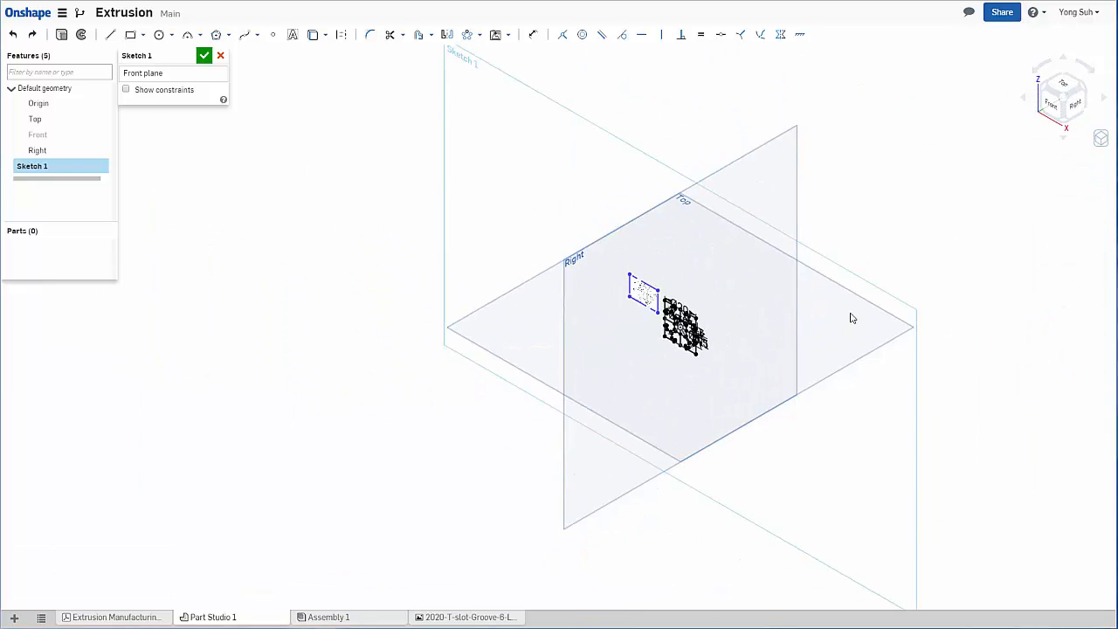
pyautogui.scroll(6, 657, 343)
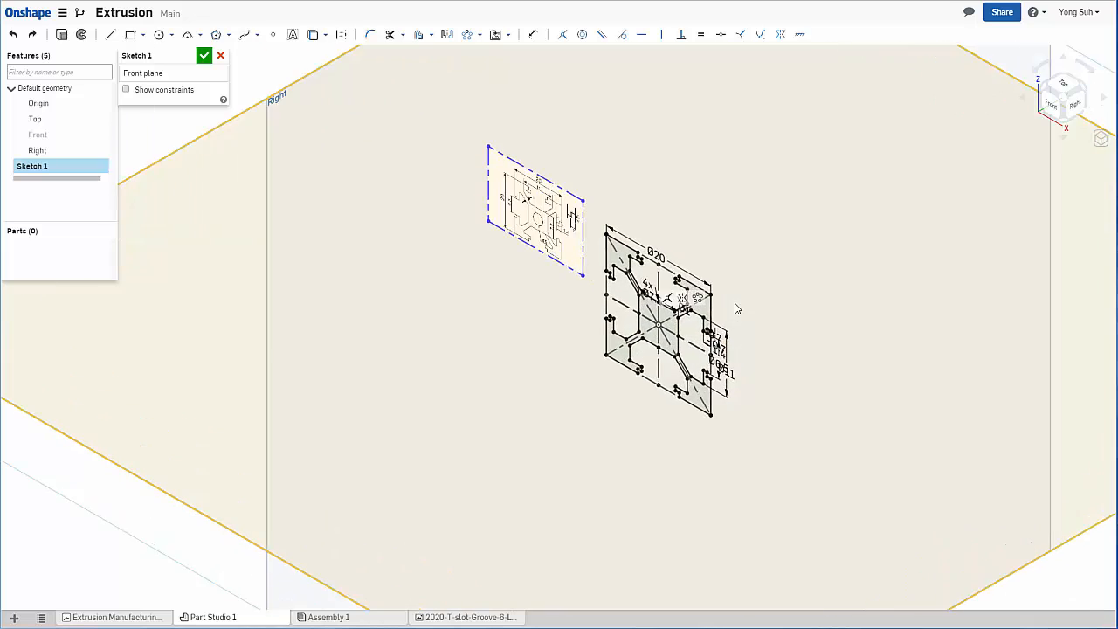
# - Accept the completed T-slot profile sketch and close it
pyautogui.scroll(1, 651, 343)
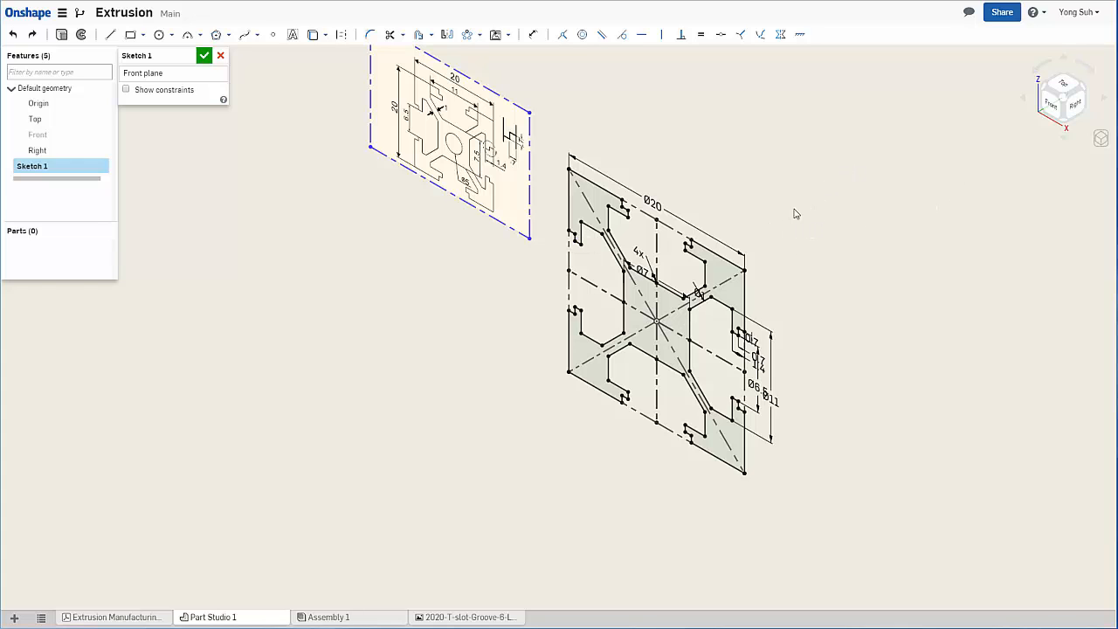
pyautogui.scroll(-3, 796, 214)
pyautogui.scroll(2, 796, 214)
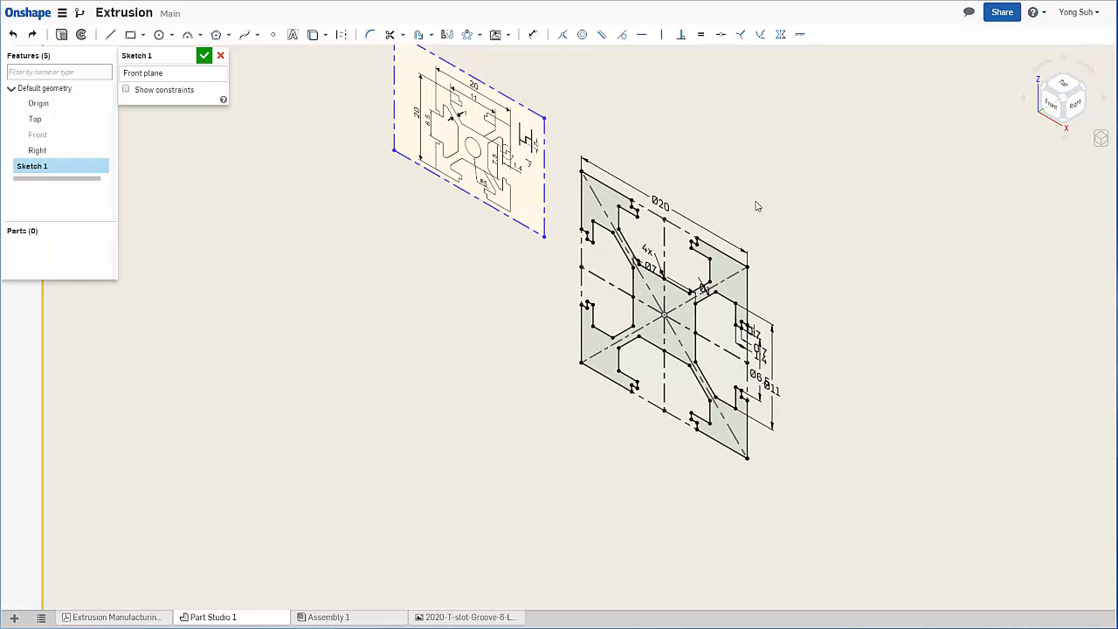
pyautogui.click(205, 58)
pyautogui.moveTo(608, 375)
pyautogui.mouseDown(button='right')
pyautogui.moveTo(665, 321)
pyautogui.moveTo(739, 310)
pyautogui.mouseUp(button='right')
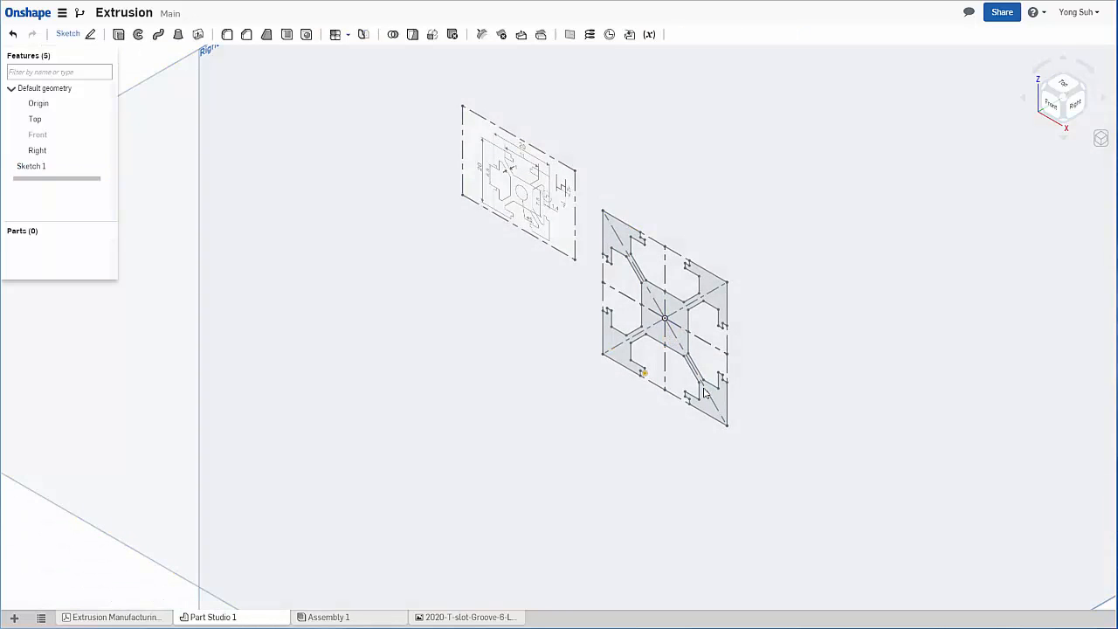
# - Hide the profile sketch and show it again
pyautogui.scroll(3, 737, 301)
pyautogui.scroll(-1, 683, 292)
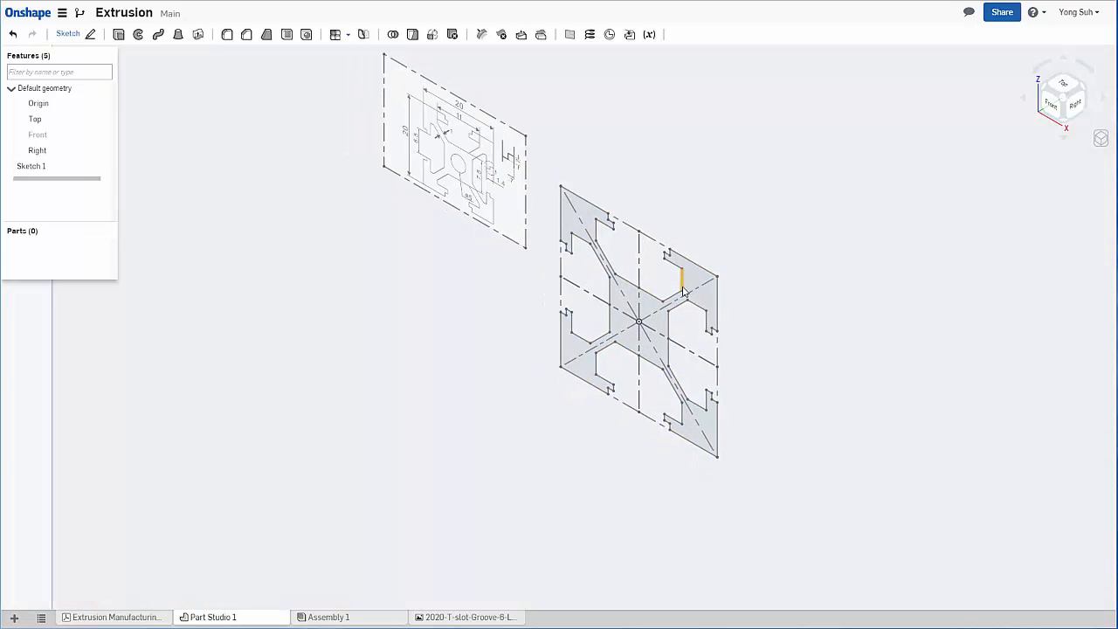
pyautogui.scroll(-2, 683, 292)
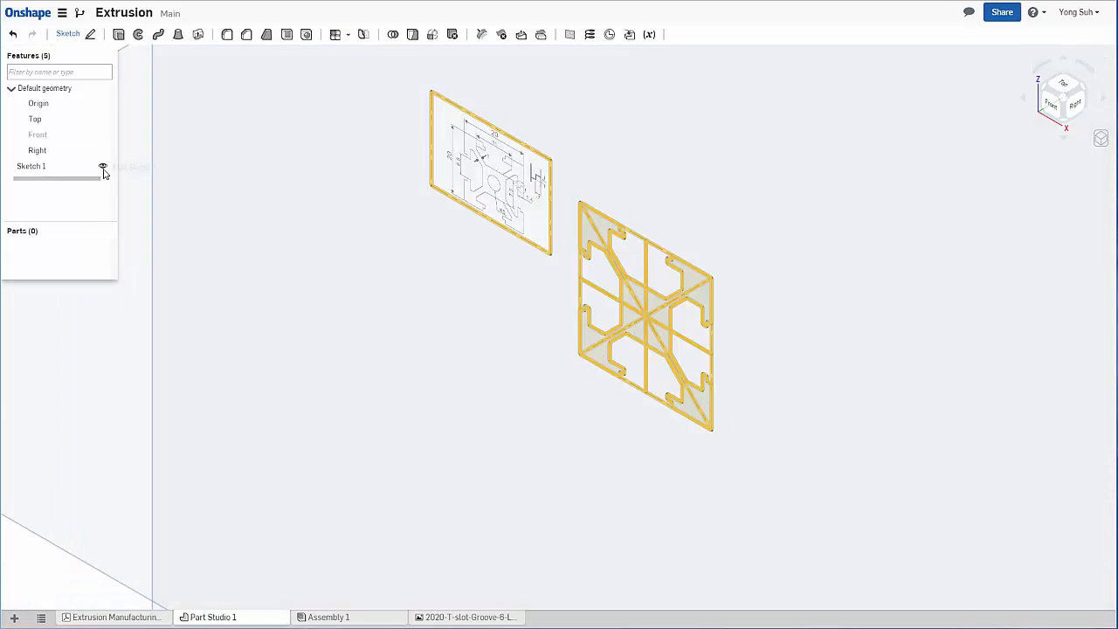
pyautogui.click(103, 168)
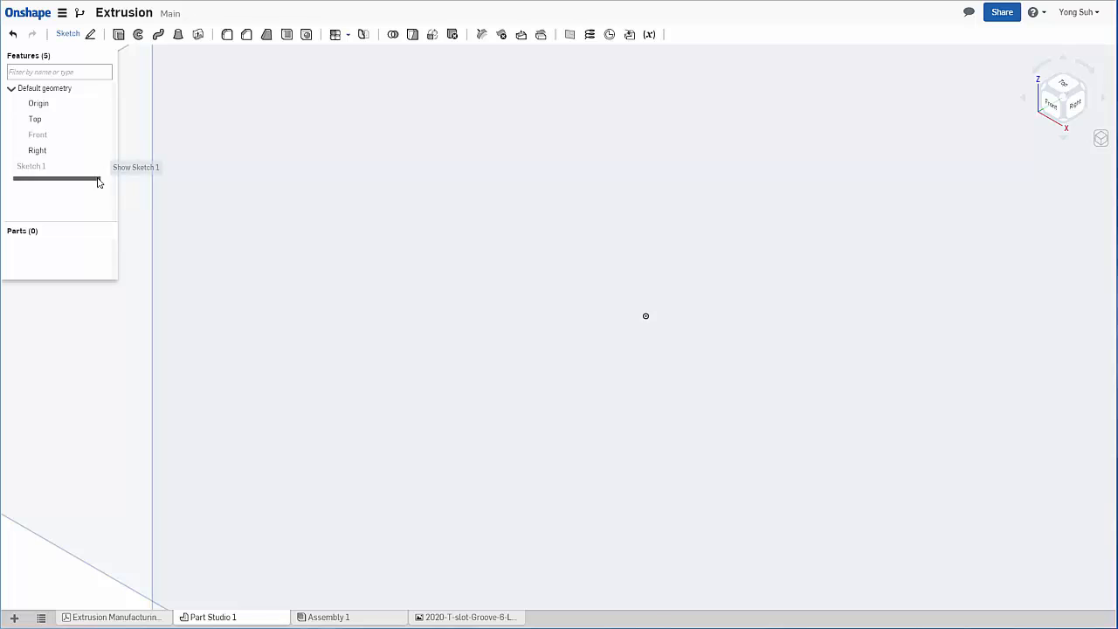
pyautogui.click(104, 168)
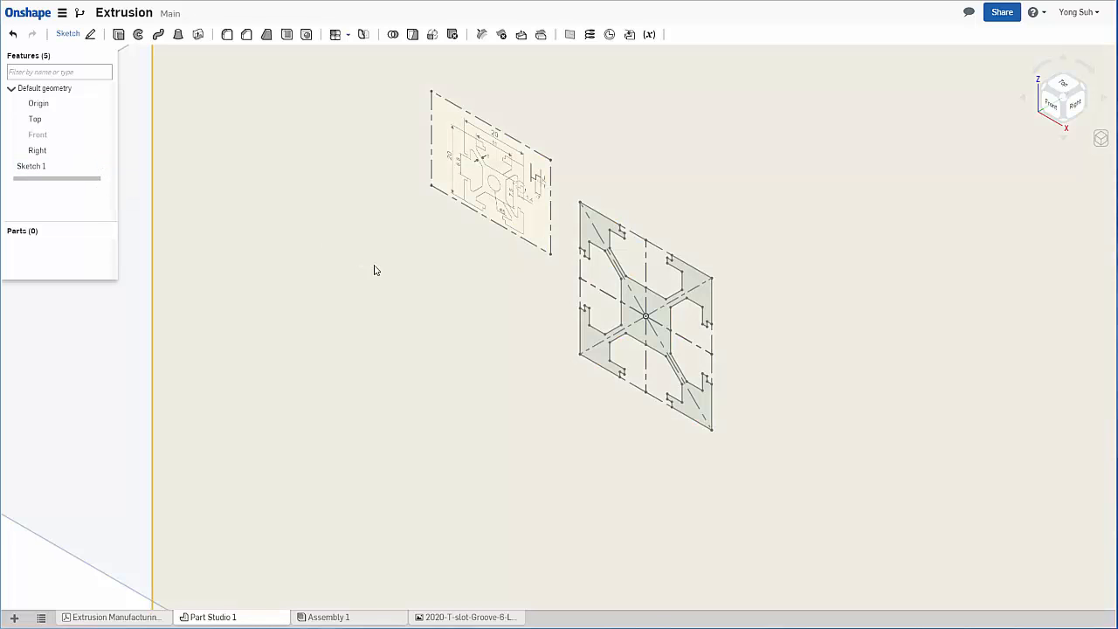
# - Start a solid Extrude feature for the T-slot profile
pyautogui.scroll(-5, 387, 253)
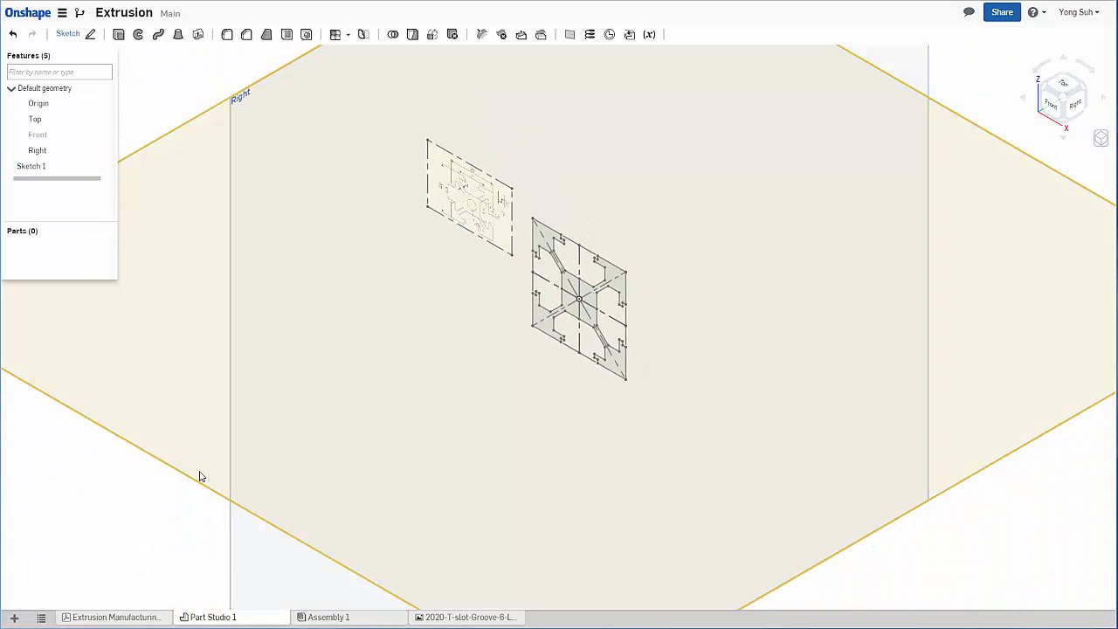
pyautogui.scroll(-1, 151, 481)
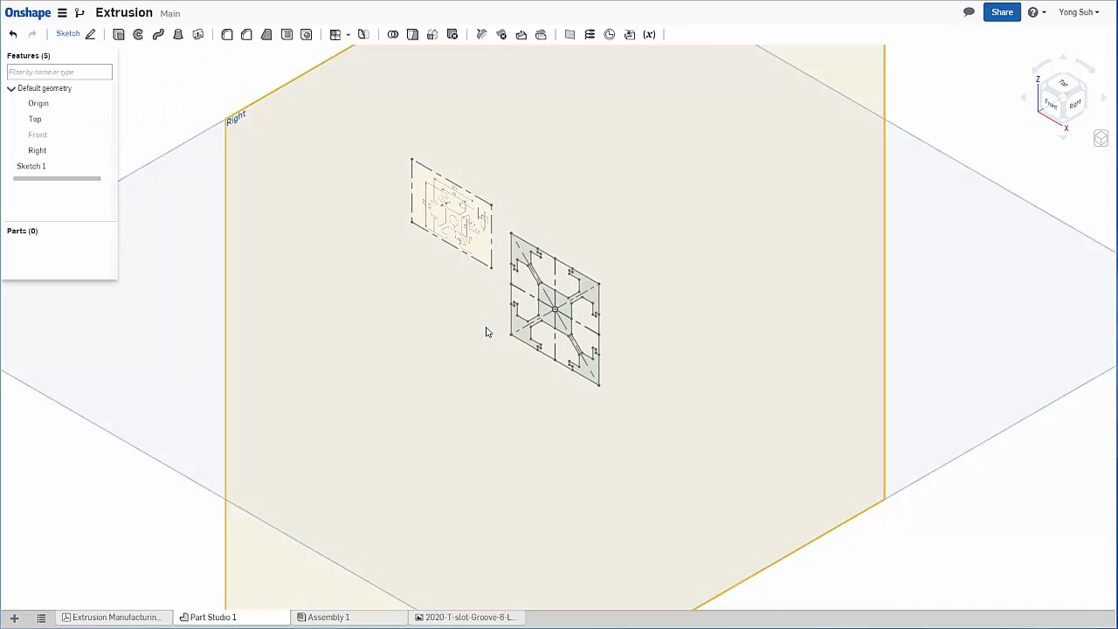
pyautogui.click(119, 34)
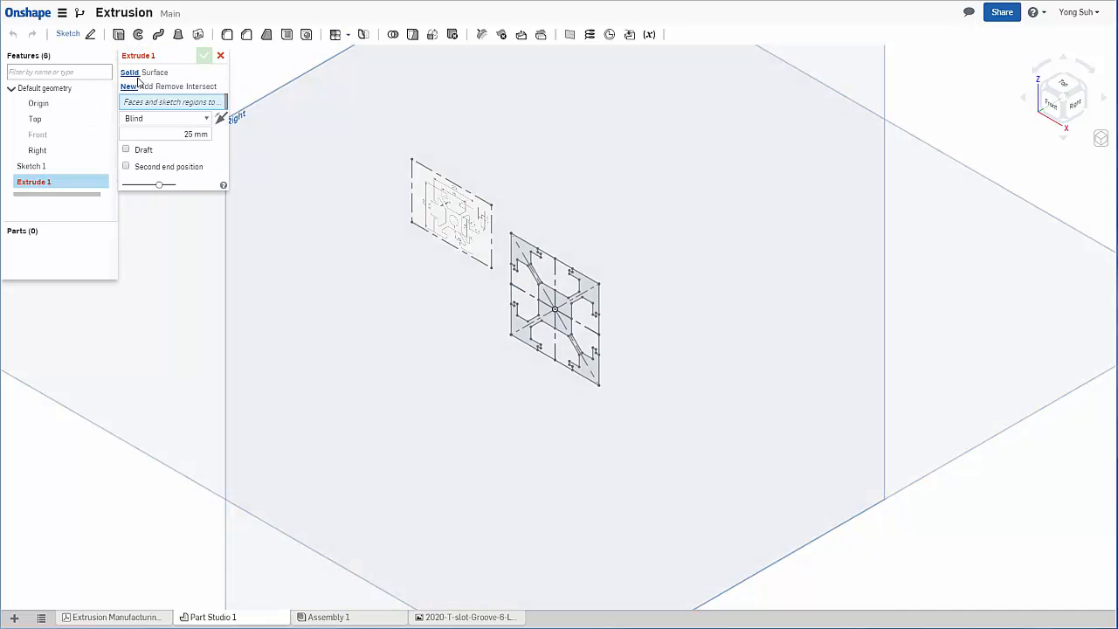
pyautogui.scroll(6, 511, 342)
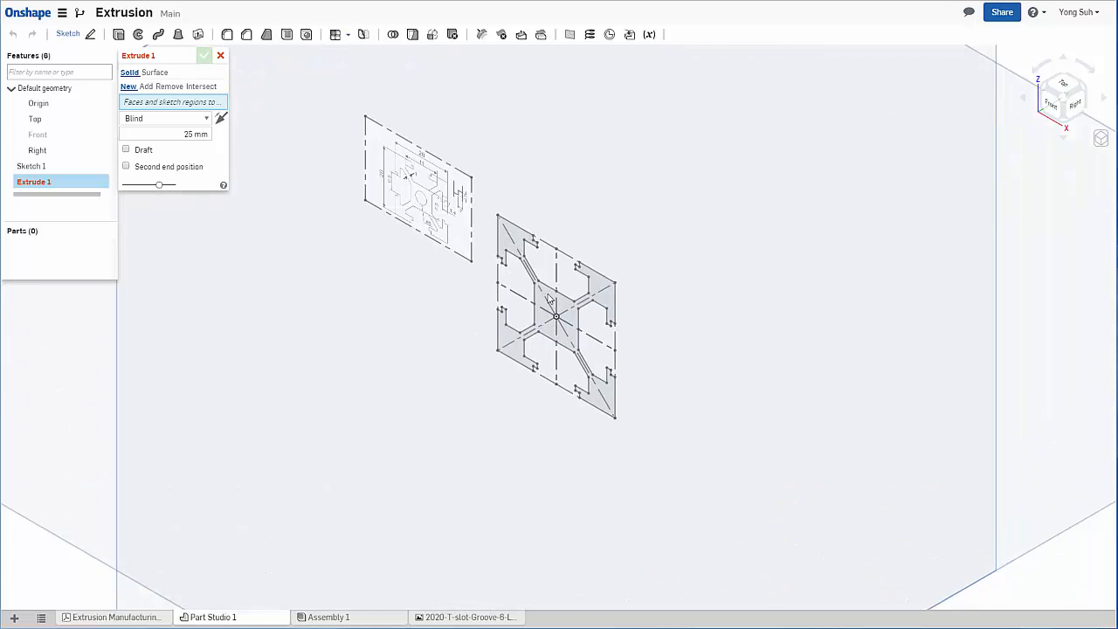
pyautogui.scroll(-1, 547, 258)
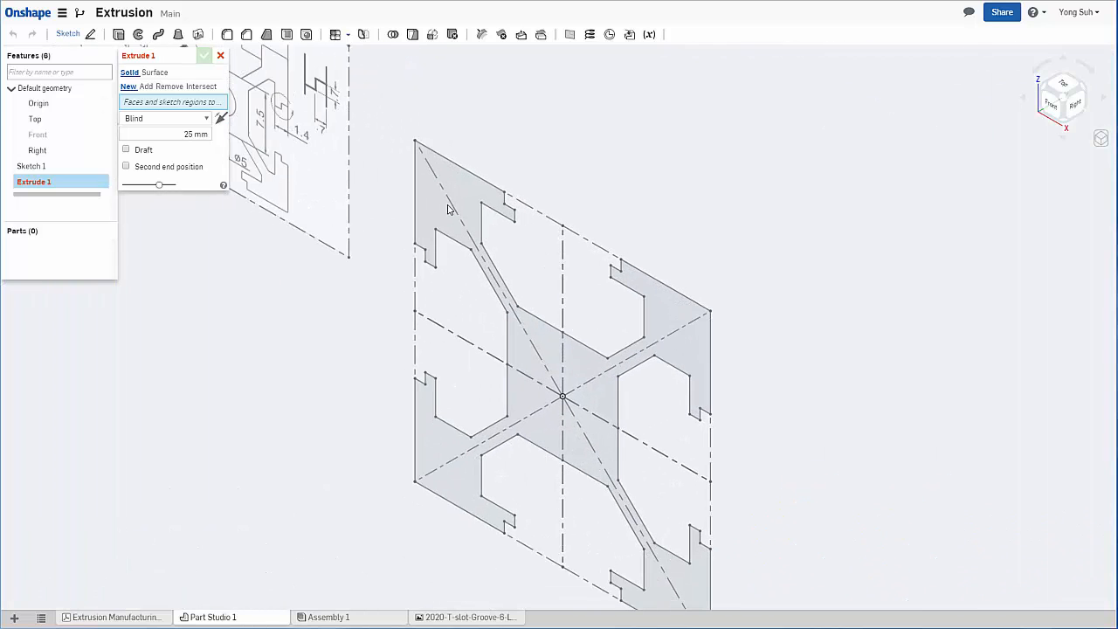
# - Try a surface extrude of the two outer edges at one profile corner, and switch back to a solid extrude
pyautogui.click(155, 74)
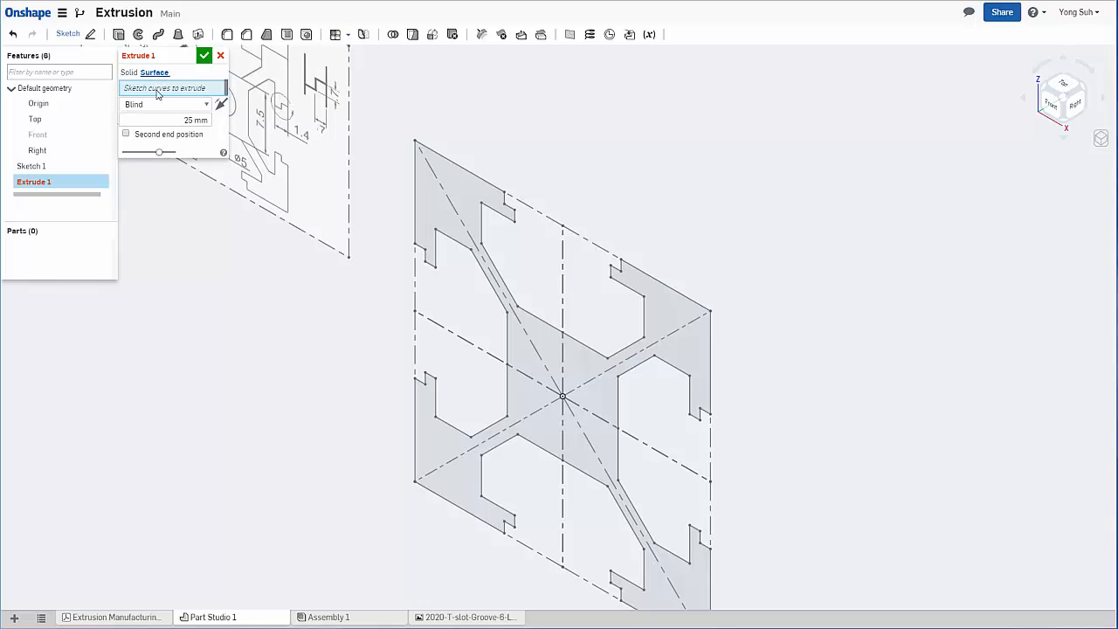
pyautogui.click(464, 168)
pyautogui.click(415, 191)
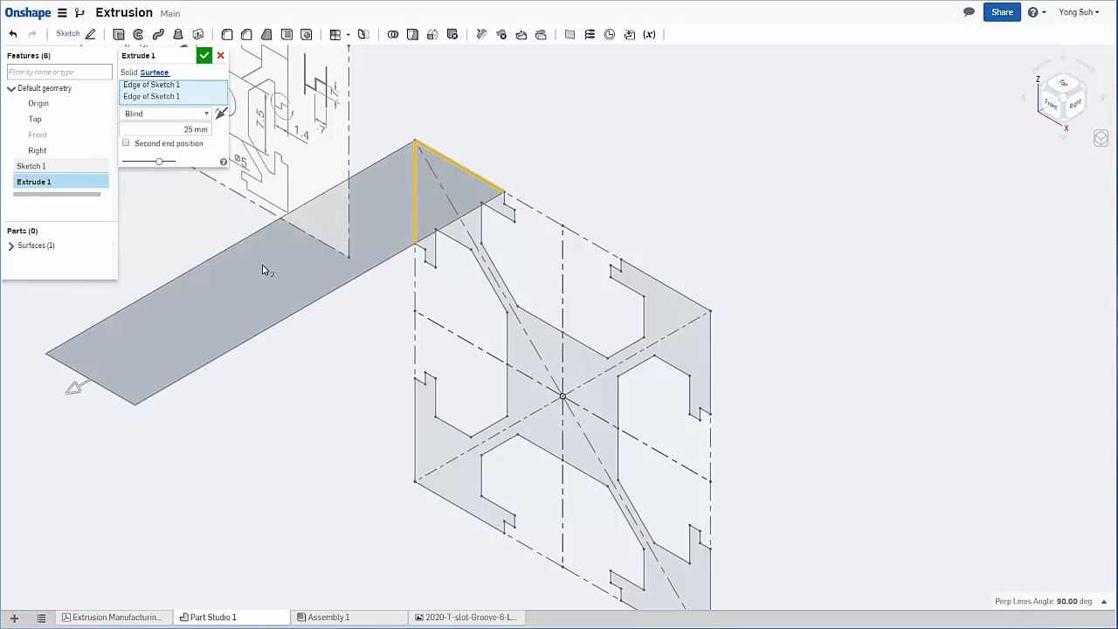
pyautogui.click(129, 73)
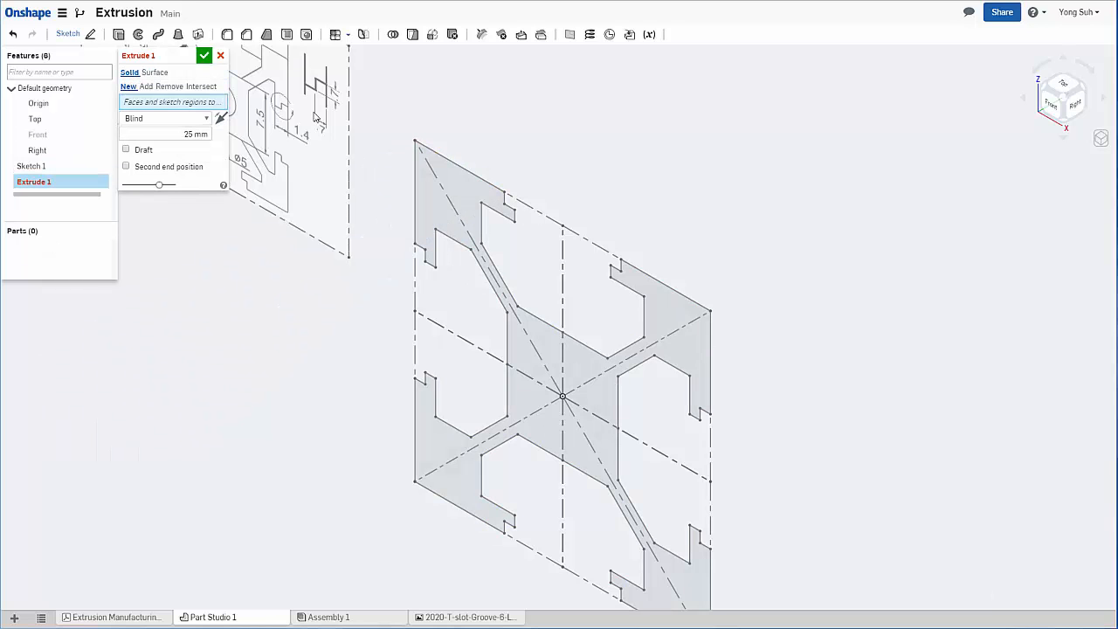
# - Extrude the shaded profile region as a new solid with a blind depth of 25 mm
pyautogui.click(130, 91)
pyautogui.click(548, 351)
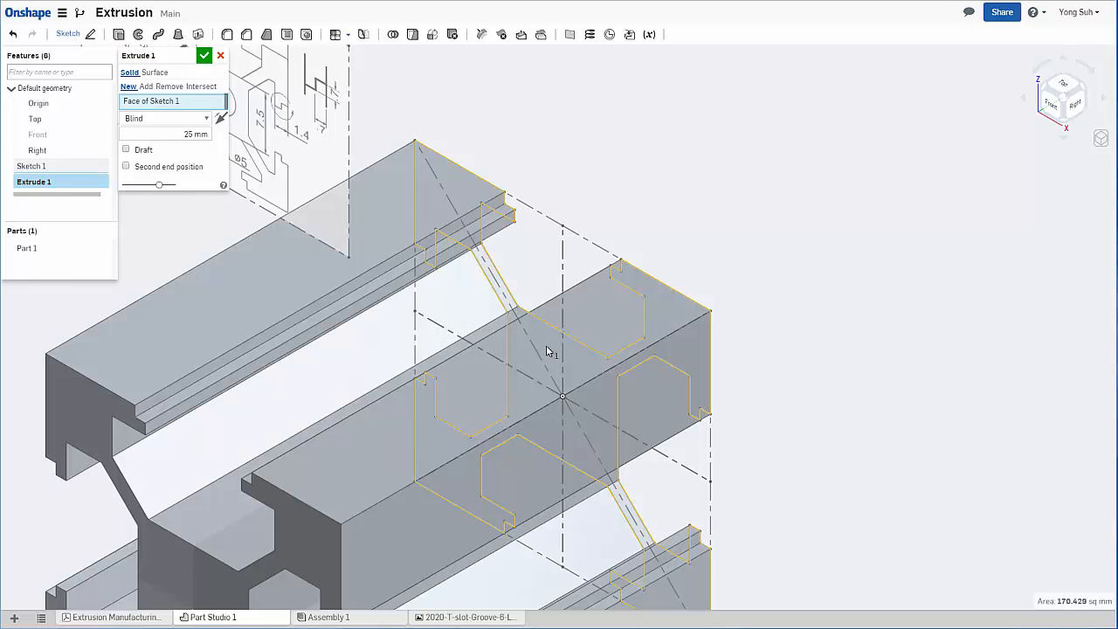
pyautogui.moveTo(545, 282); pyautogui.dragTo(748, 117, button='middle')
pyautogui.scroll(-1, 715, 175)
pyautogui.scroll(-1, 716, 175)
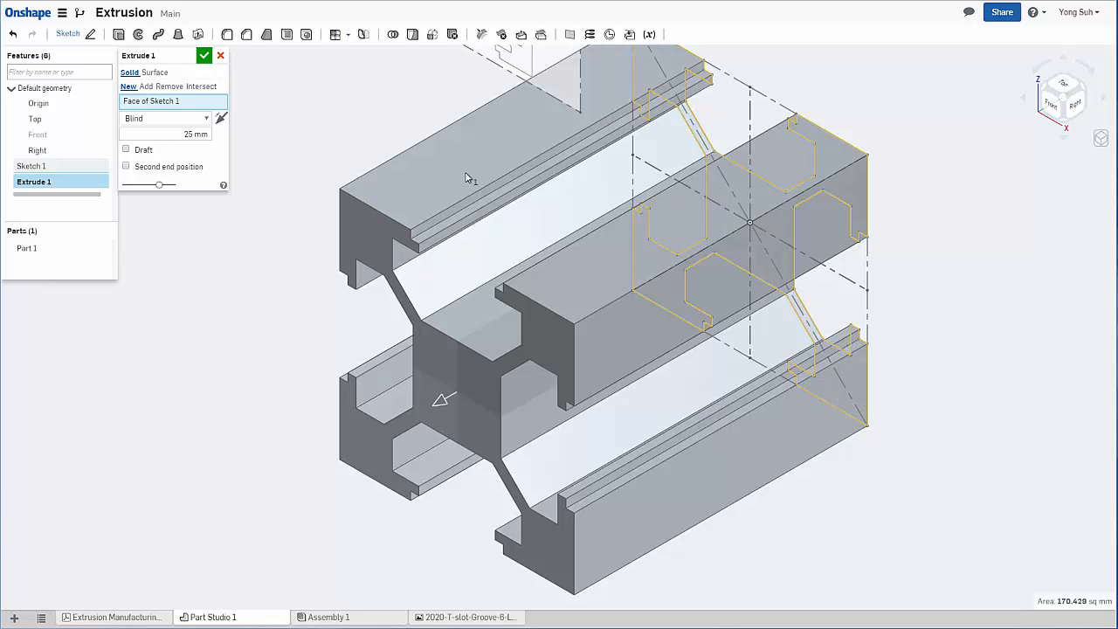
# - Flip the extrude direction to the opposite side of the sketch plane and flip it back
pyautogui.click(221, 120)
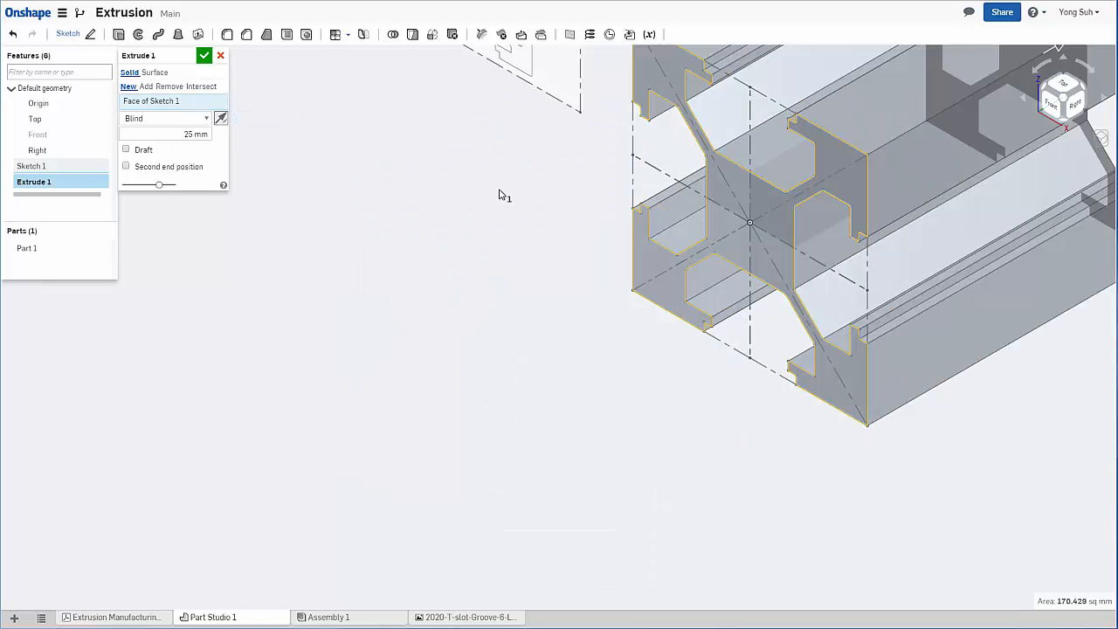
pyautogui.scroll(1, 500, 194)
pyautogui.scroll(-4, 500, 194)
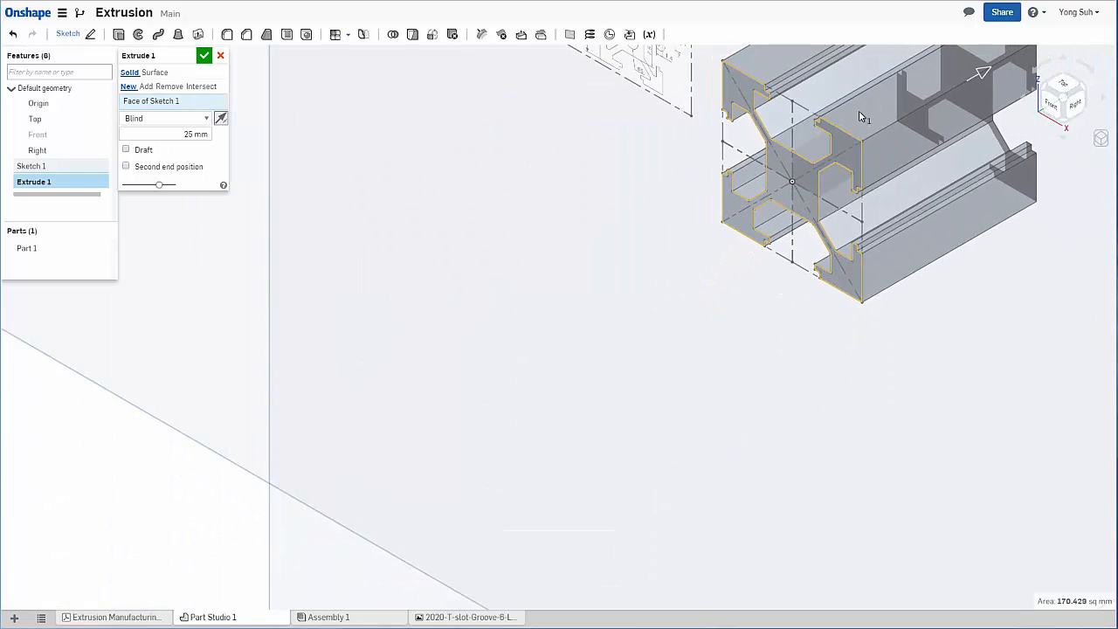
pyautogui.click(221, 120)
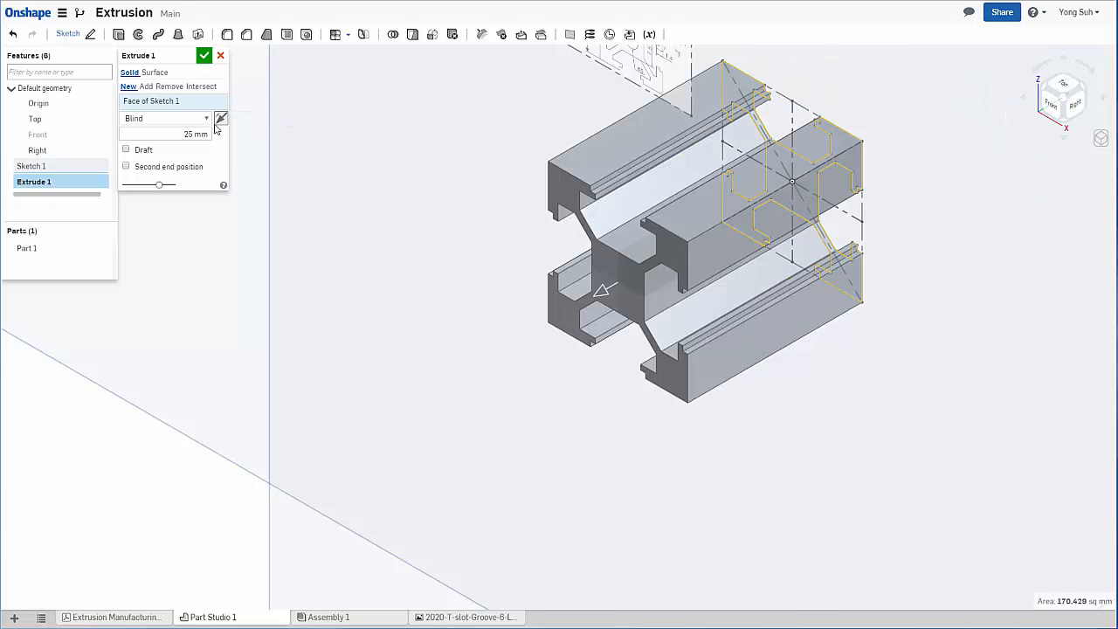
# - Try the Symmetric end type and examine how the extrusion extends to both sides of the sketch plane
pyautogui.click(207, 119)
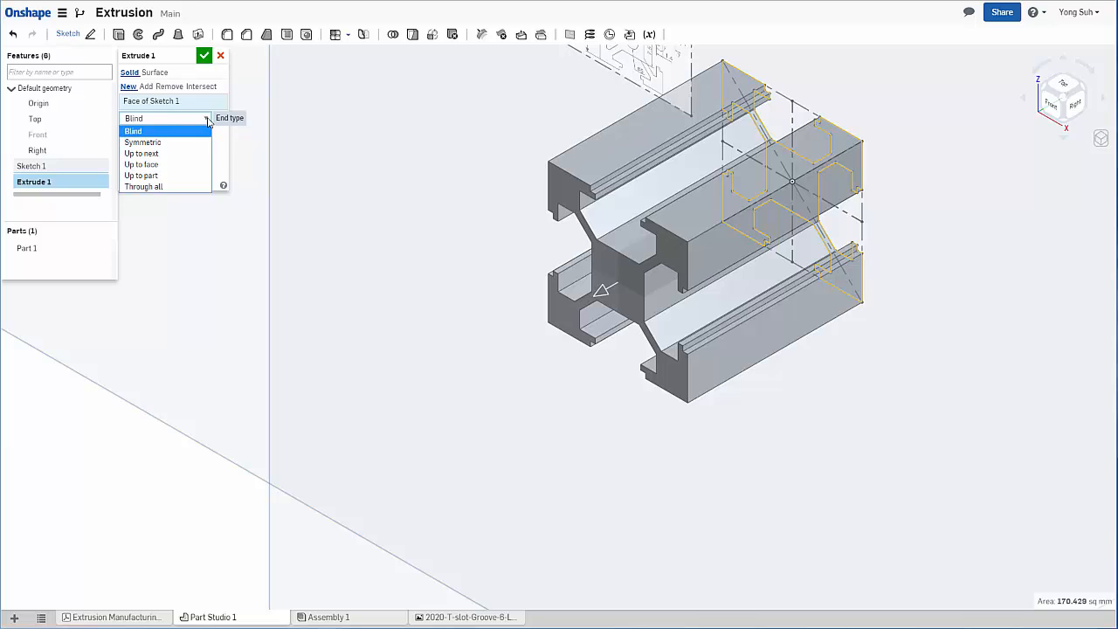
pyautogui.click(159, 145)
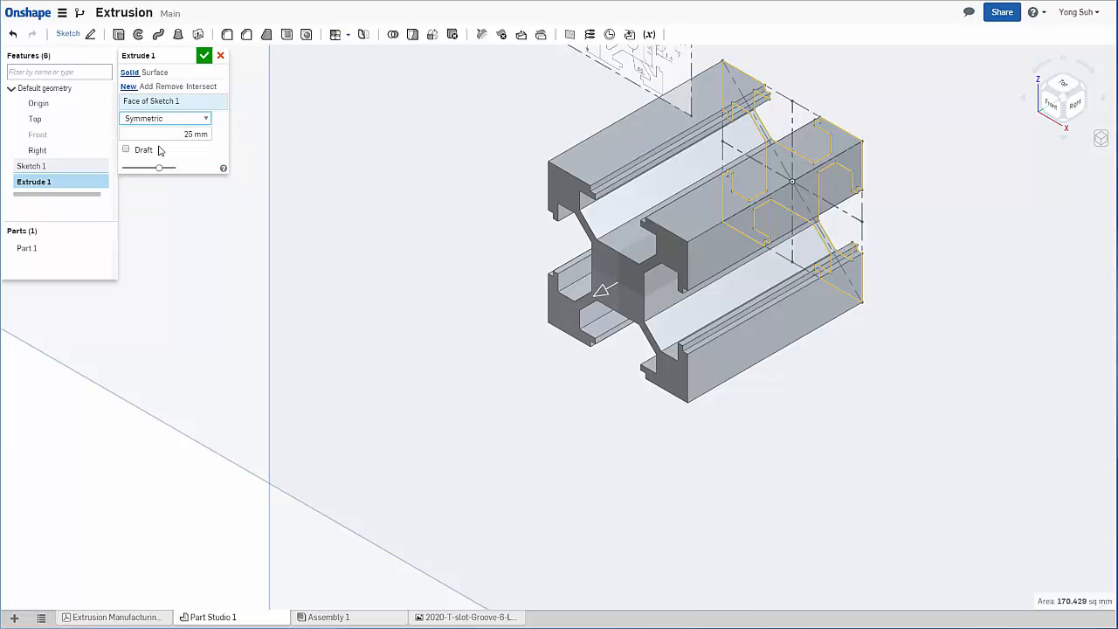
pyautogui.scroll(5, 970, 68)
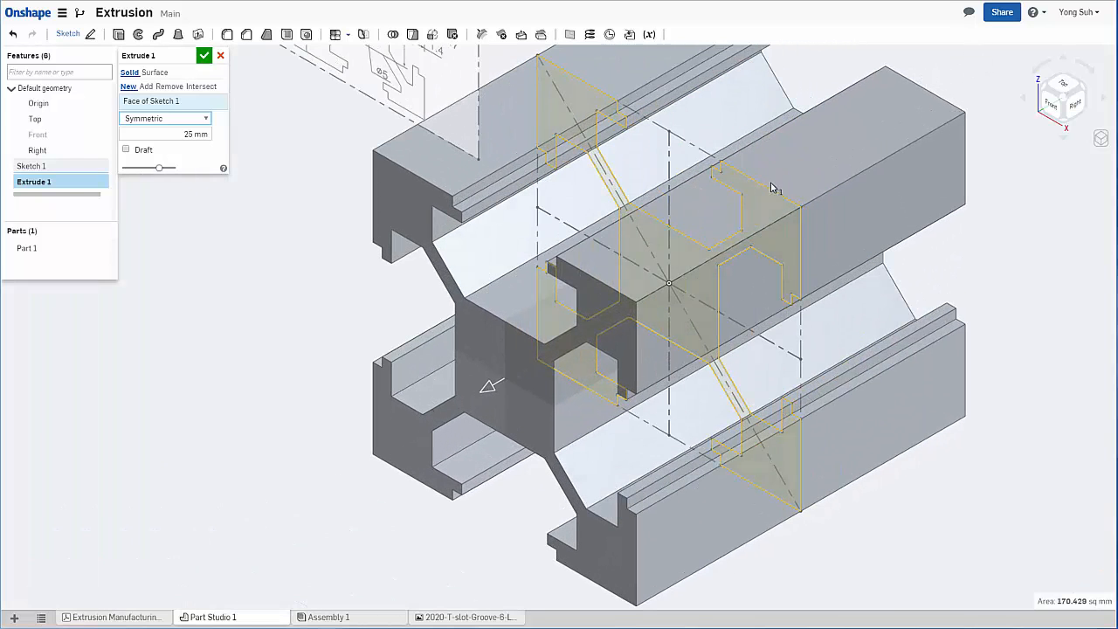
pyautogui.moveTo(791, 239); pyautogui.dragTo(763, 252, button='middle')
pyautogui.moveTo(965, 280); pyautogui.dragTo(934, 288, button='middle')
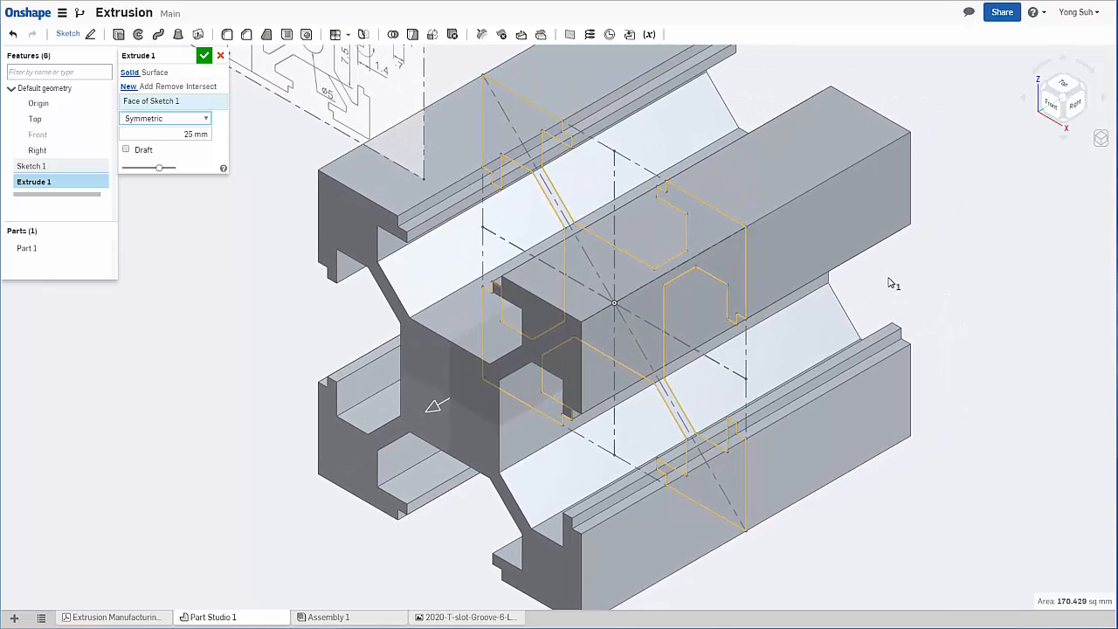
pyautogui.moveTo(892, 278)
pyautogui.mouseDown(button='right')
pyautogui.moveTo(839, 304)
pyautogui.moveTo(862, 275)
pyautogui.moveTo(837, 238)
pyautogui.mouseUp(button='right')
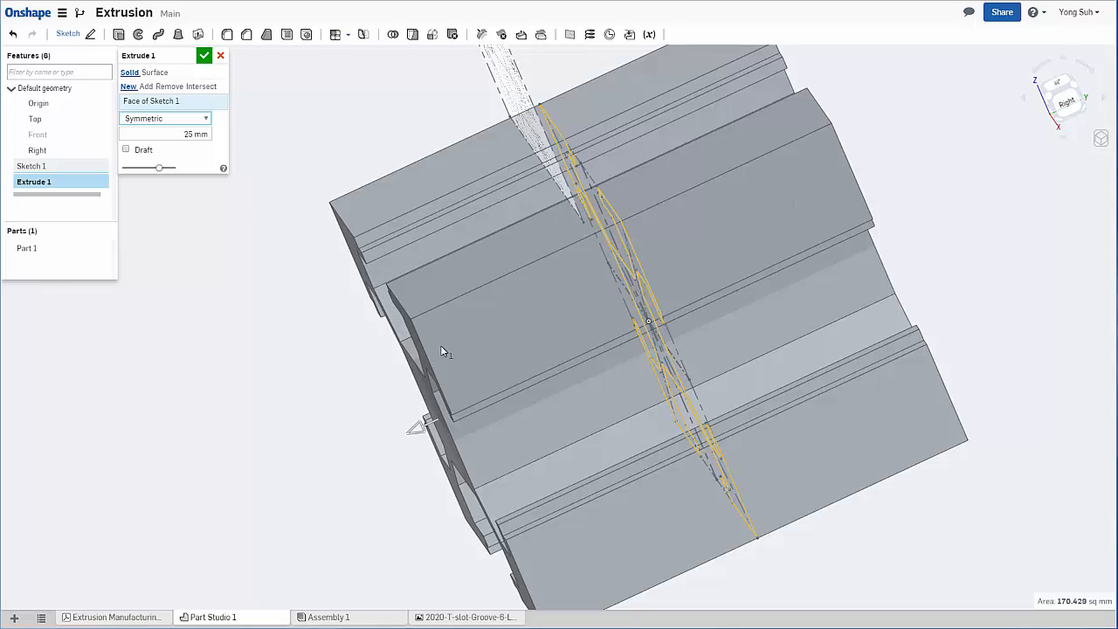
pyautogui.click(177, 133)
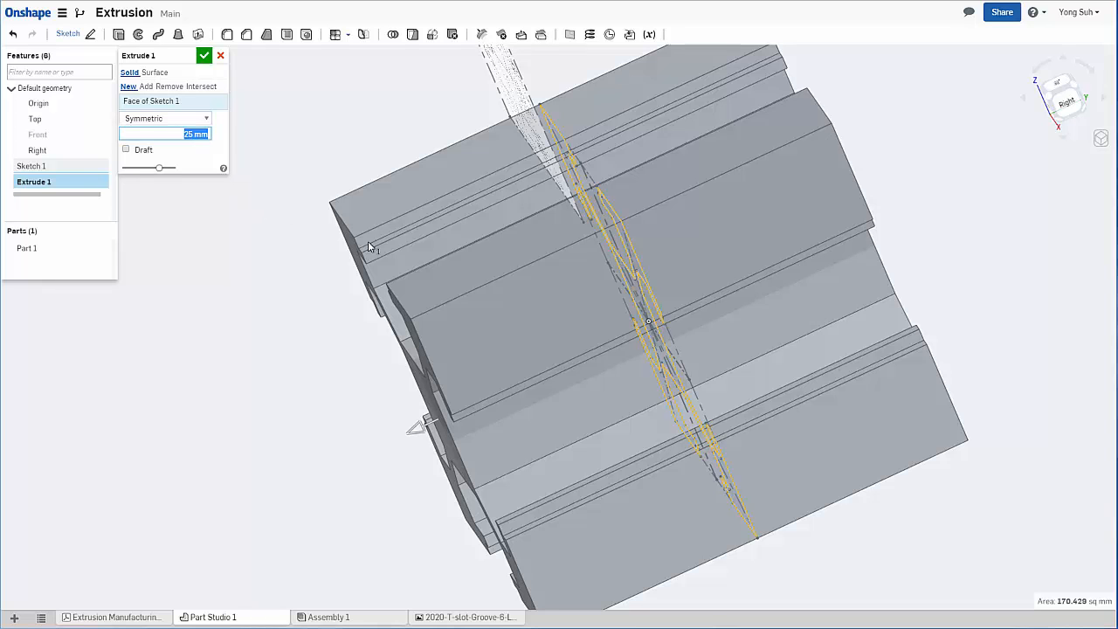
pyautogui.moveTo(903, 233)
pyautogui.mouseDown(button='right')
pyautogui.moveTo(935, 231)
pyautogui.moveTo(924, 252)
pyautogui.moveTo(929, 241)
pyautogui.mouseUp(button='right')
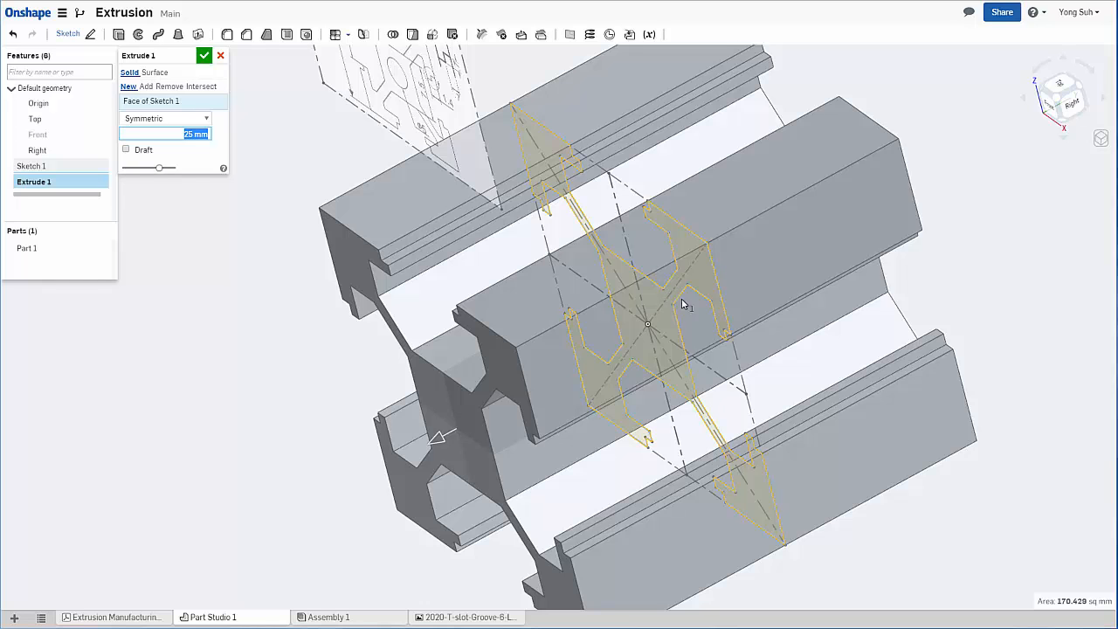
pyautogui.moveTo(798, 326); pyautogui.dragTo(811, 321, button='right')
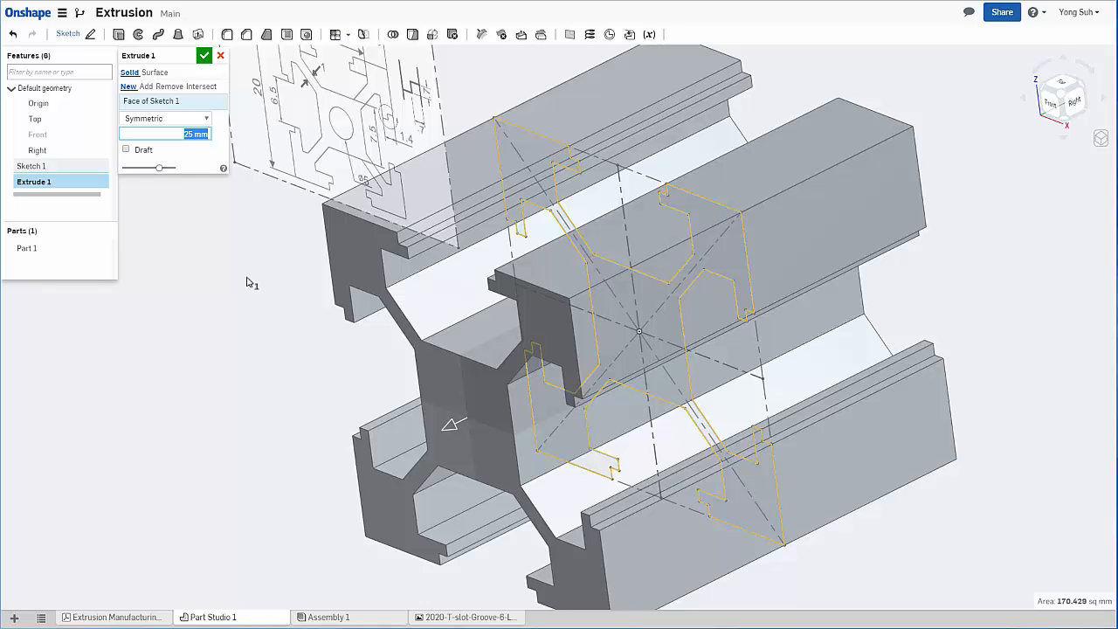
pyautogui.scroll(-3, 255, 287)
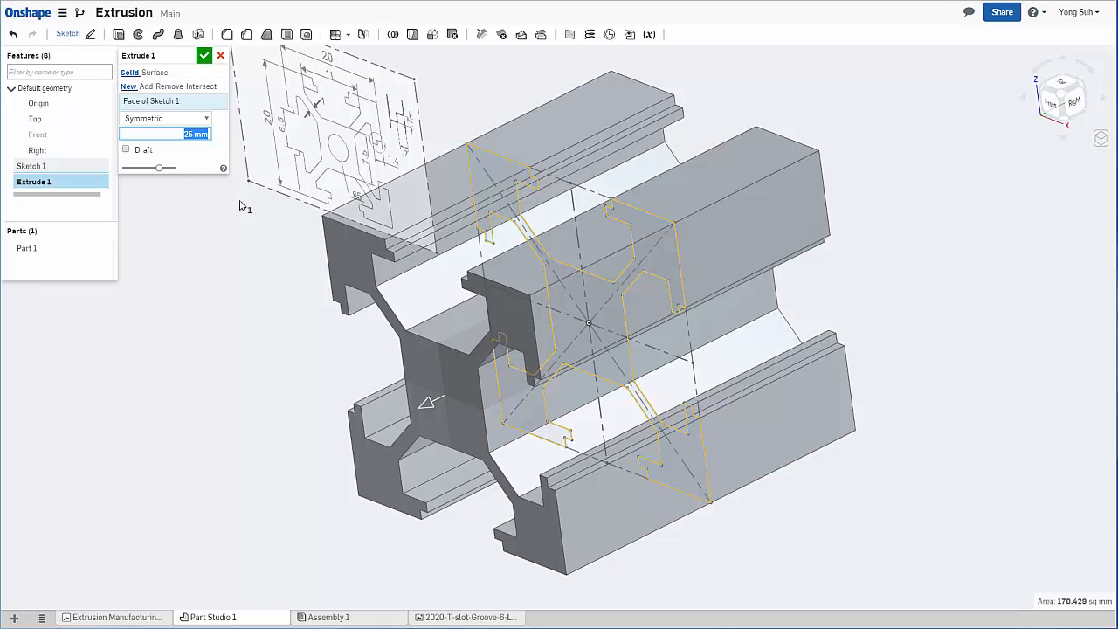
# - Set the end type back to Blind and complete the 25 mm extrusion
pyautogui.click(189, 118)
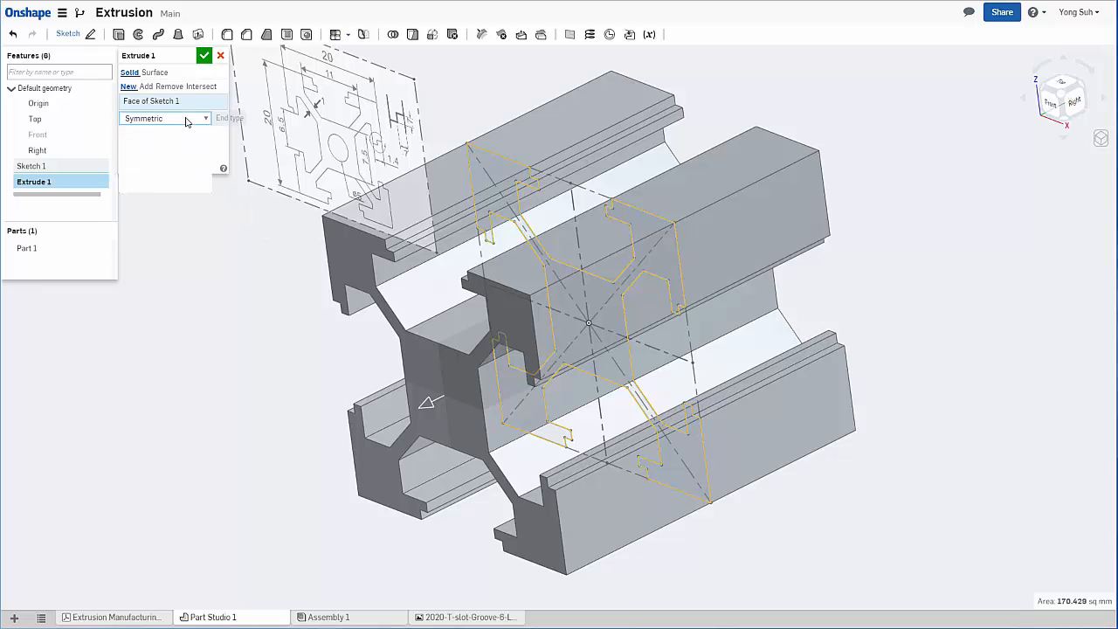
pyautogui.click(168, 133)
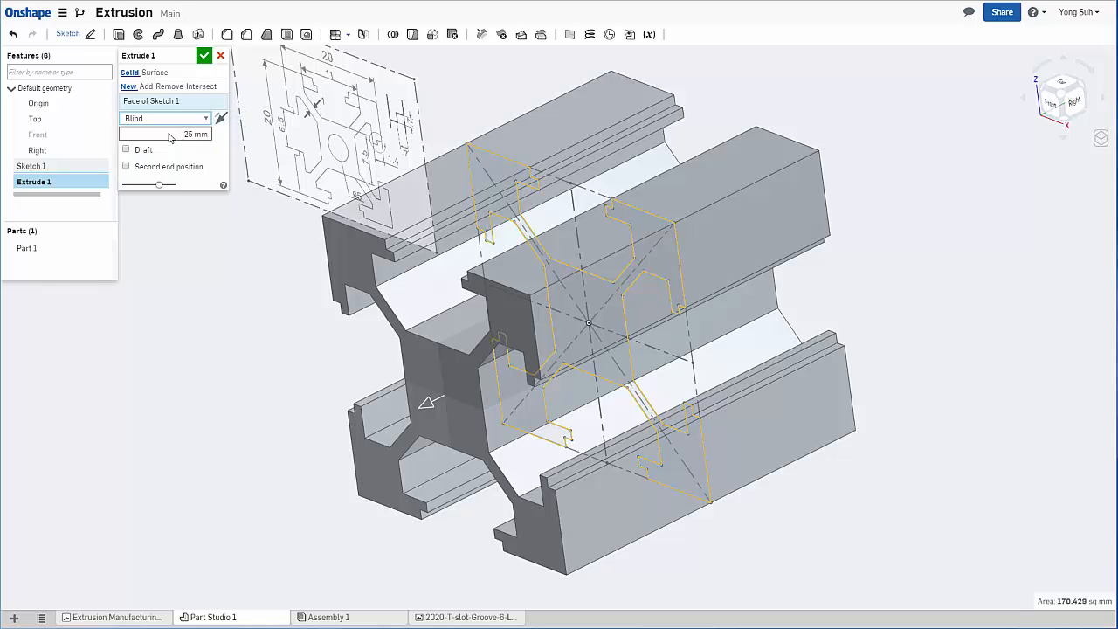
pyautogui.click(202, 56)
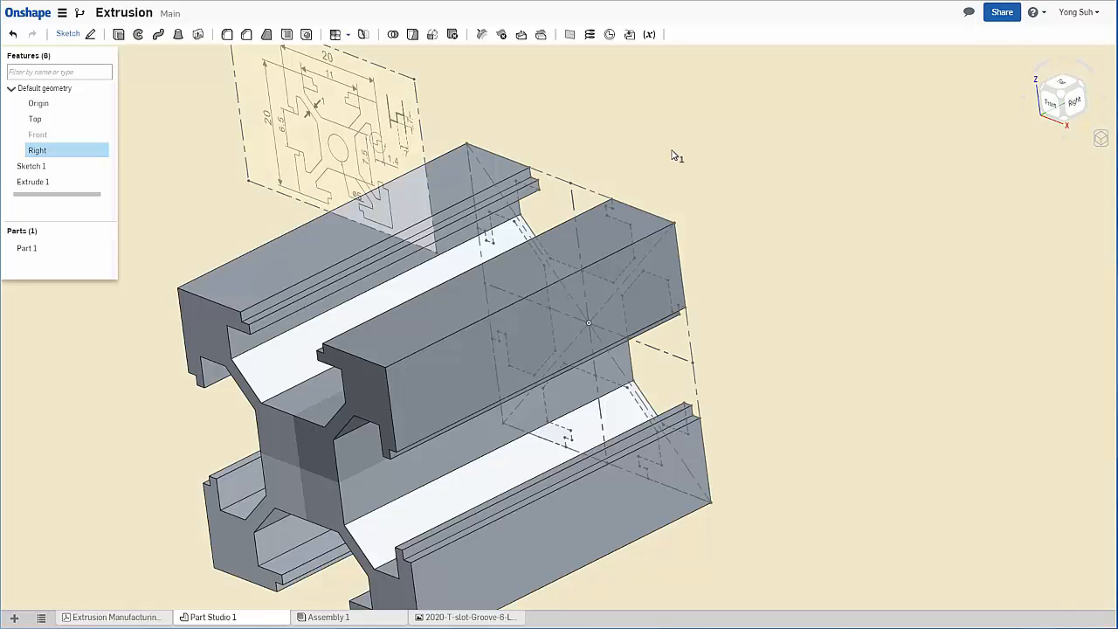
# - Hide the profile sketch and the Top and Right planes so only the extruded part is displayed
pyautogui.scroll(-2, 673, 155)
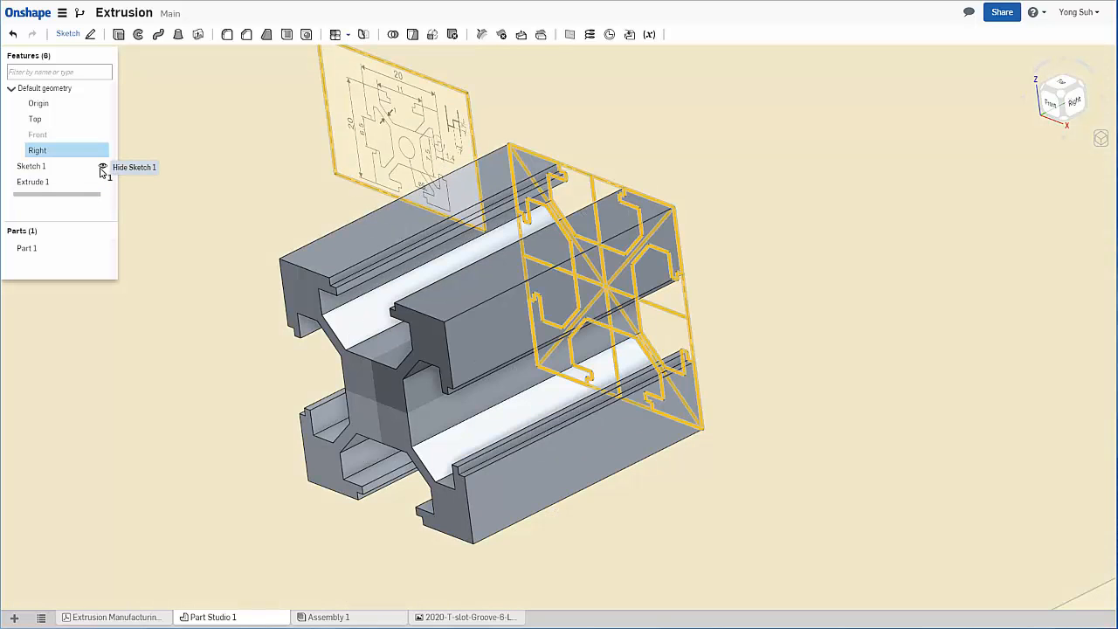
pyautogui.click(103, 167)
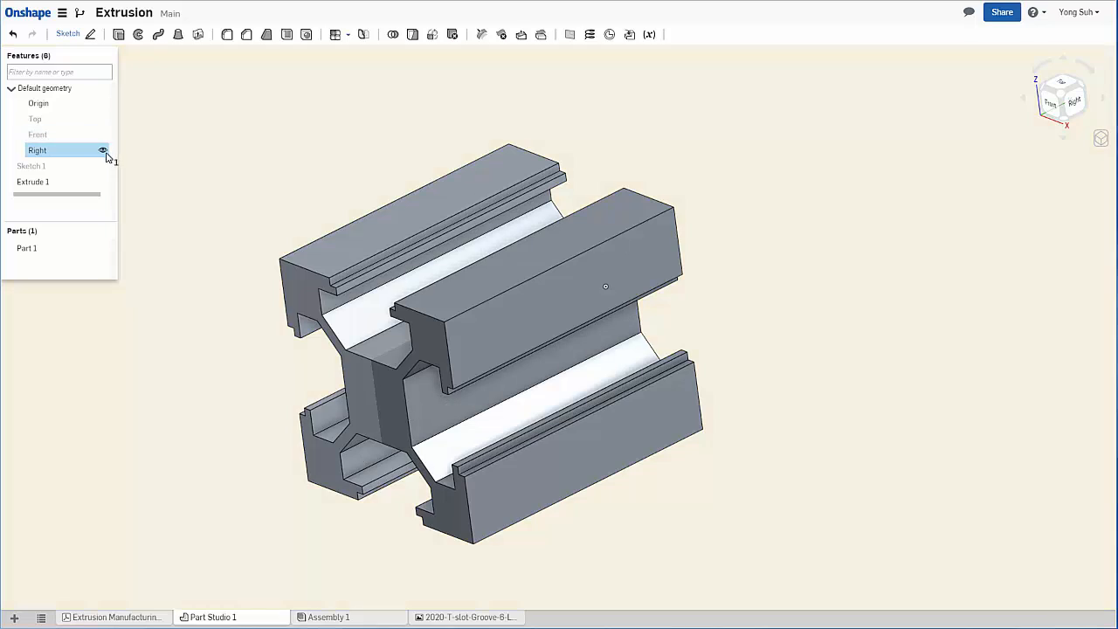
pyautogui.click(103, 150)
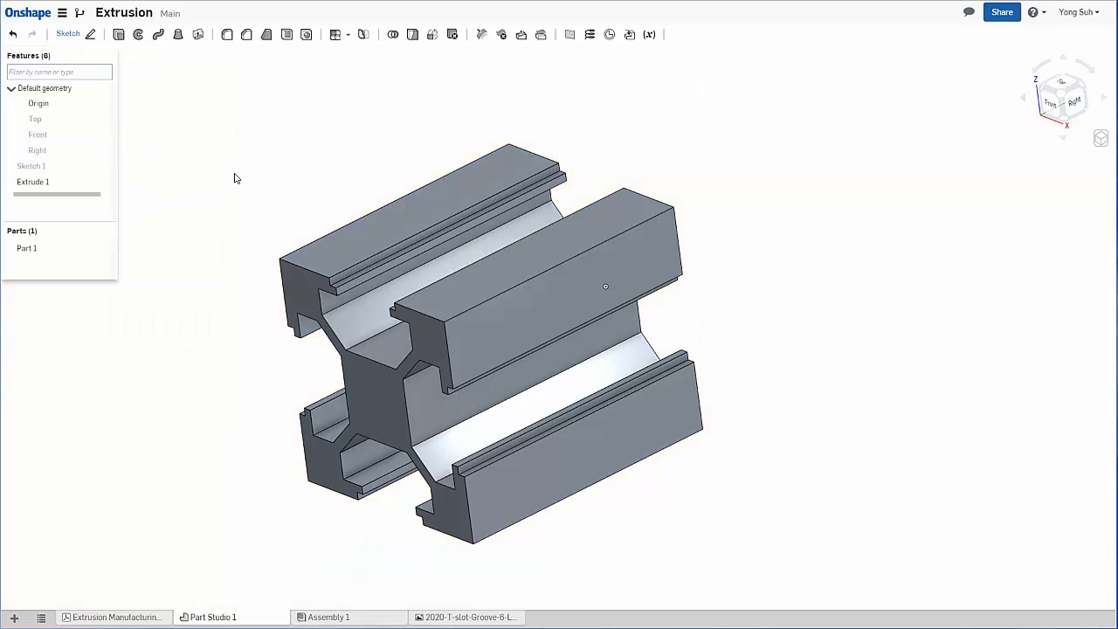
# - Orient the part to the isometric view and show the hidden profile sketch
pyautogui.click(1101, 139)
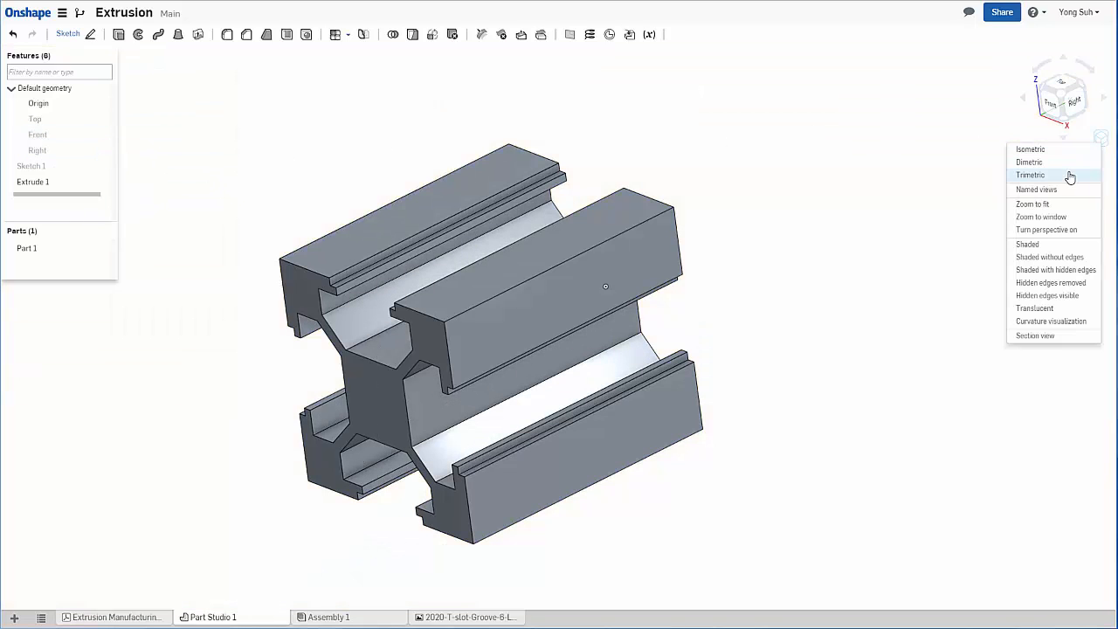
pyautogui.click(1037, 163)
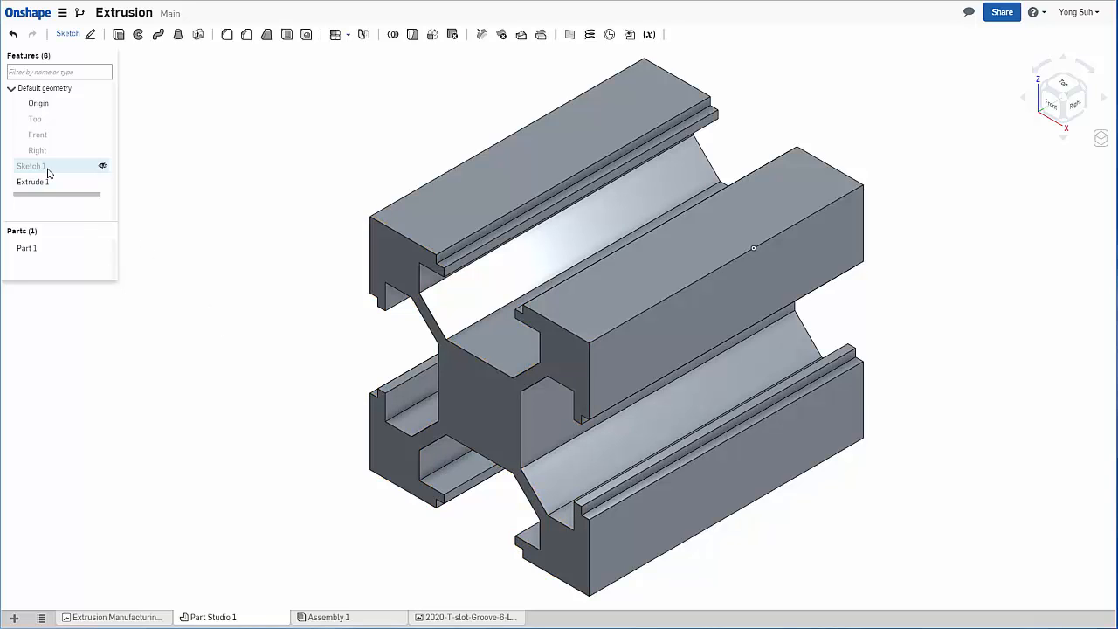
pyautogui.moveTo(42, 167); pyautogui.dragTo(115, 166)
pyautogui.click(102, 165)
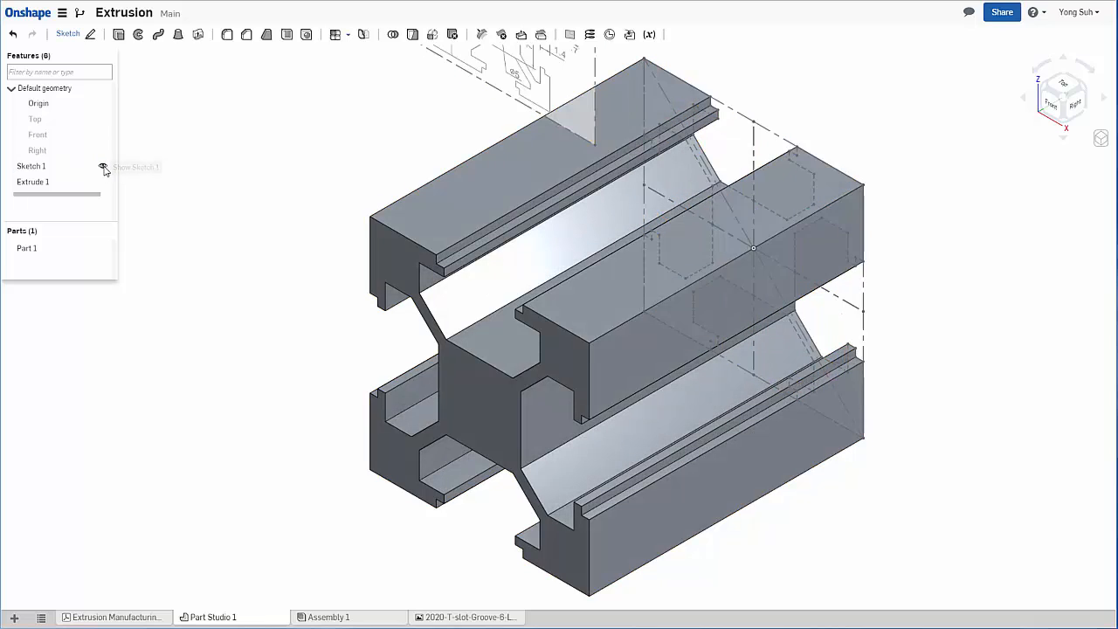
# - Reopen the profile sketch for editing and draw a circle about 4.4 mm in diameter centred on the origin
pyautogui.rightClick(47, 168)
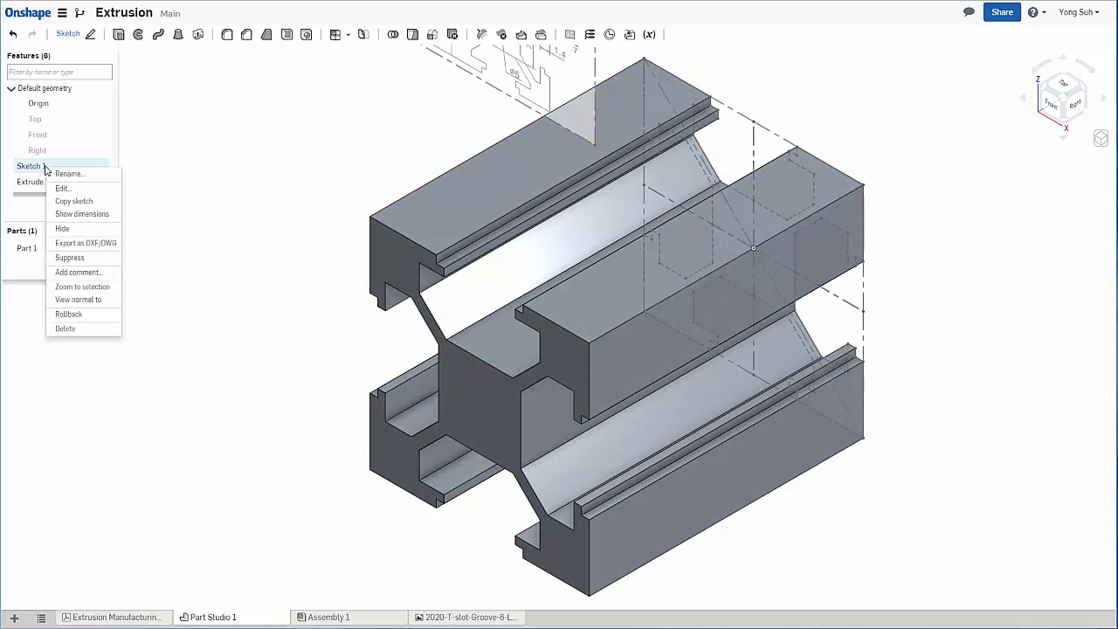
pyautogui.click(59, 190)
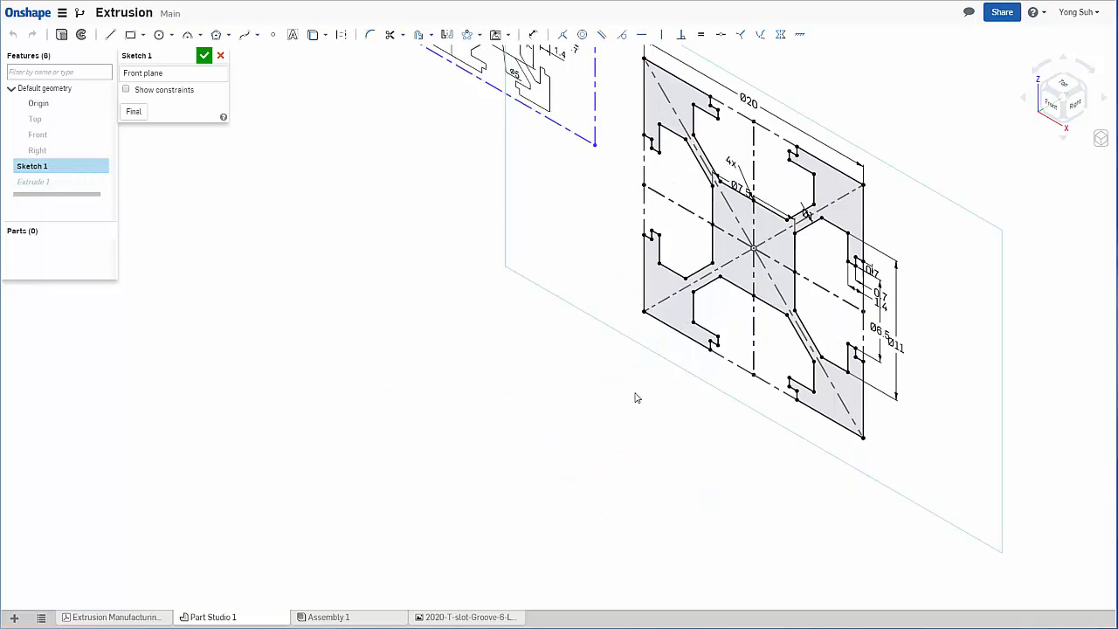
pyautogui.press('n')
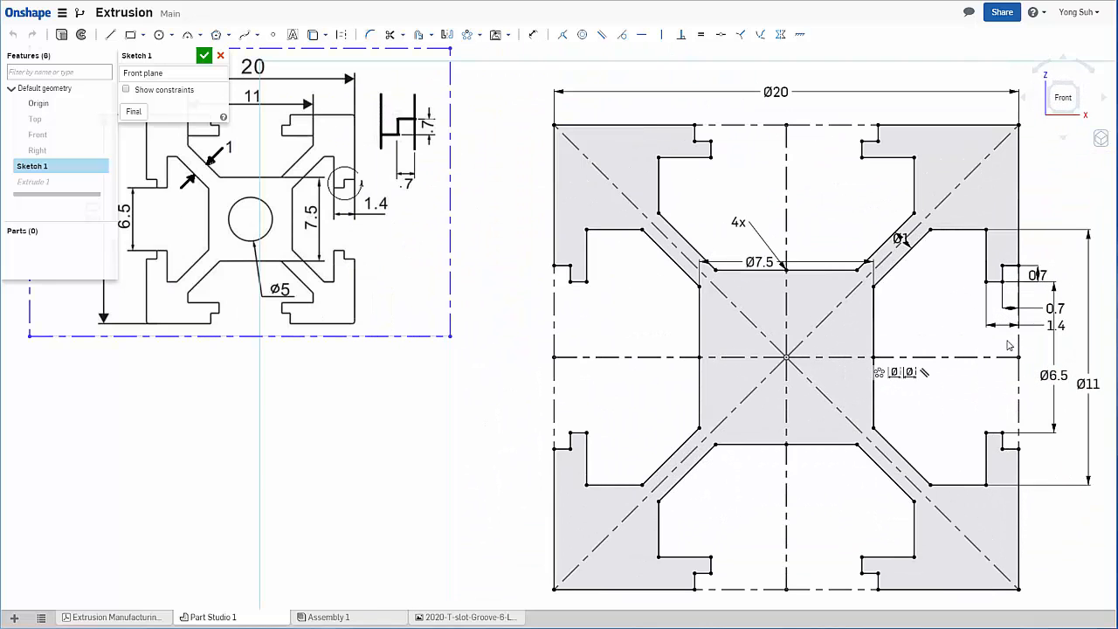
pyautogui.click(160, 35)
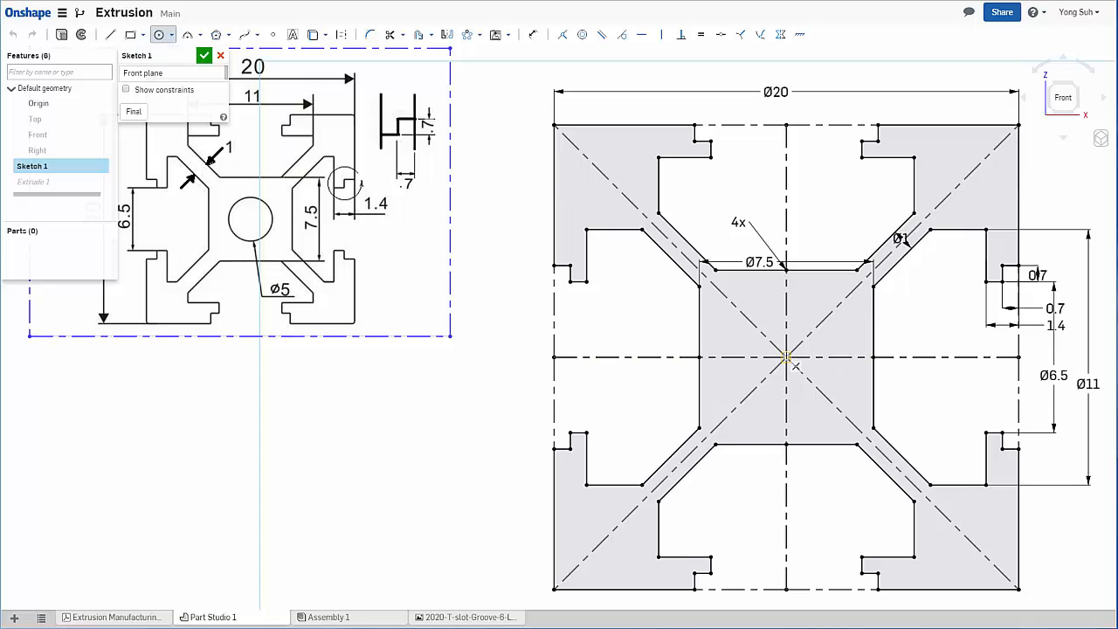
pyautogui.click(787, 358)
pyautogui.click(812, 402)
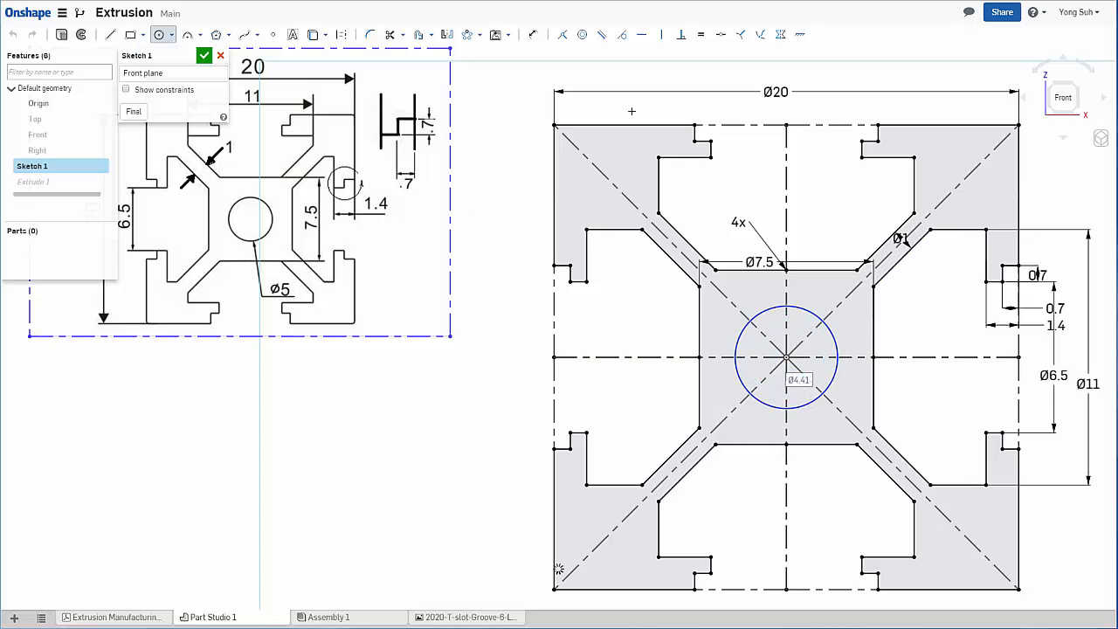
# - Dimension the central circle's diameter to 5 mm and accept the sketch so the extrusion is updated
pyautogui.click(533, 35)
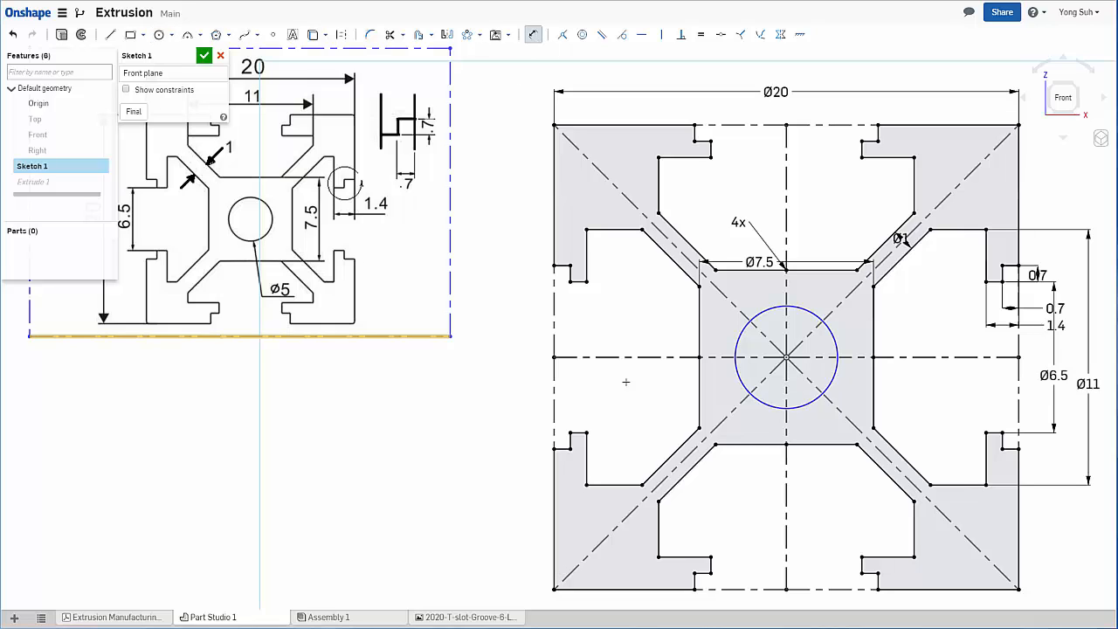
pyautogui.click(809, 402)
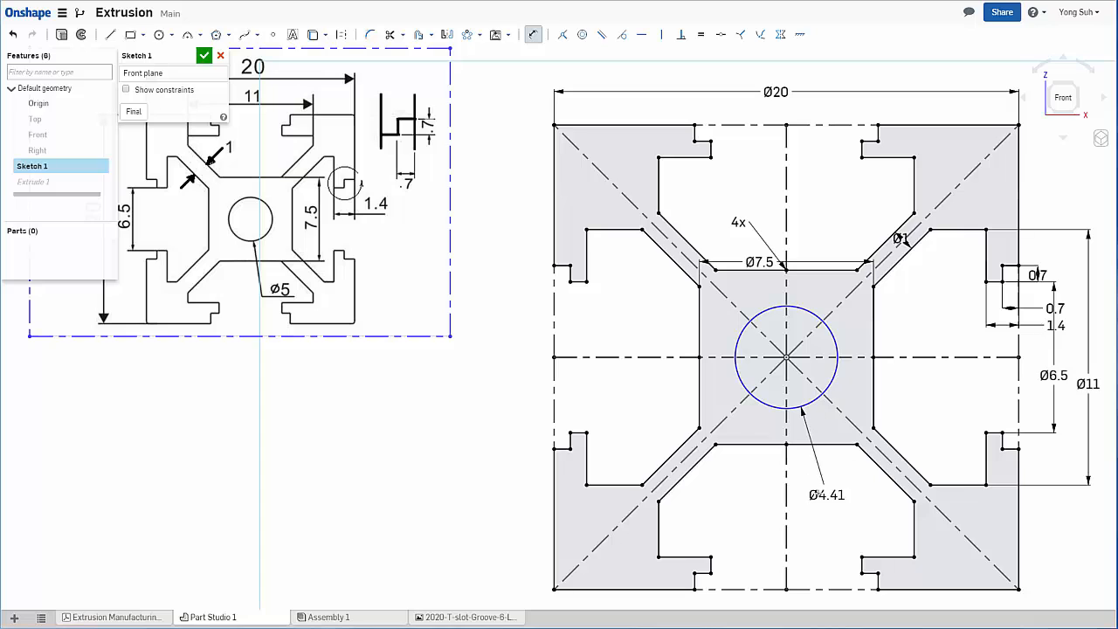
pyautogui.click(839, 489)
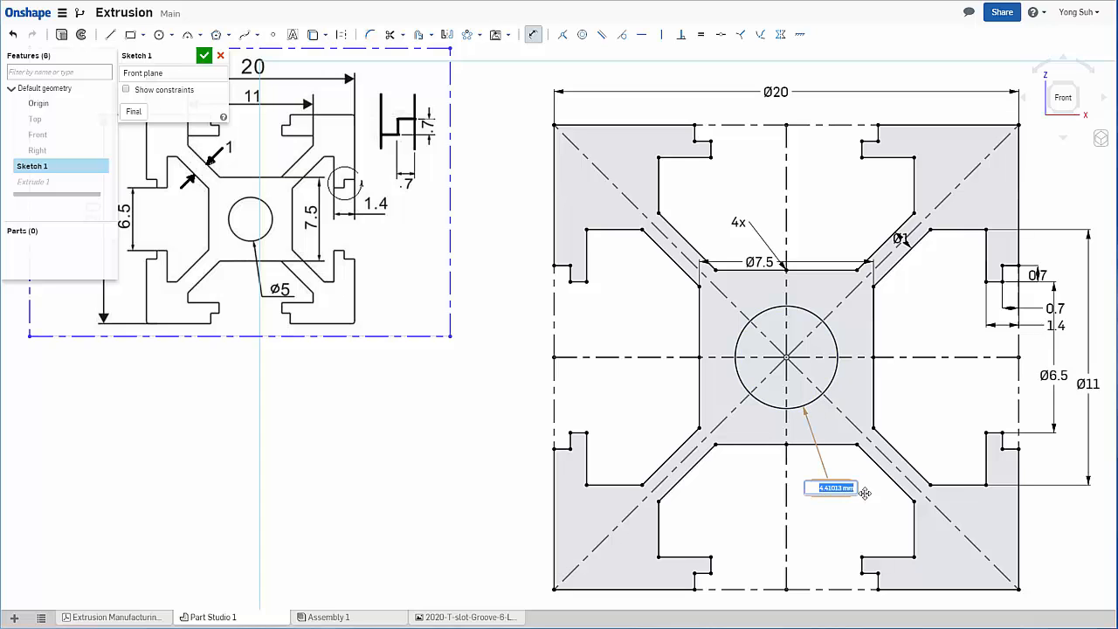
pyautogui.press('BackSpace')
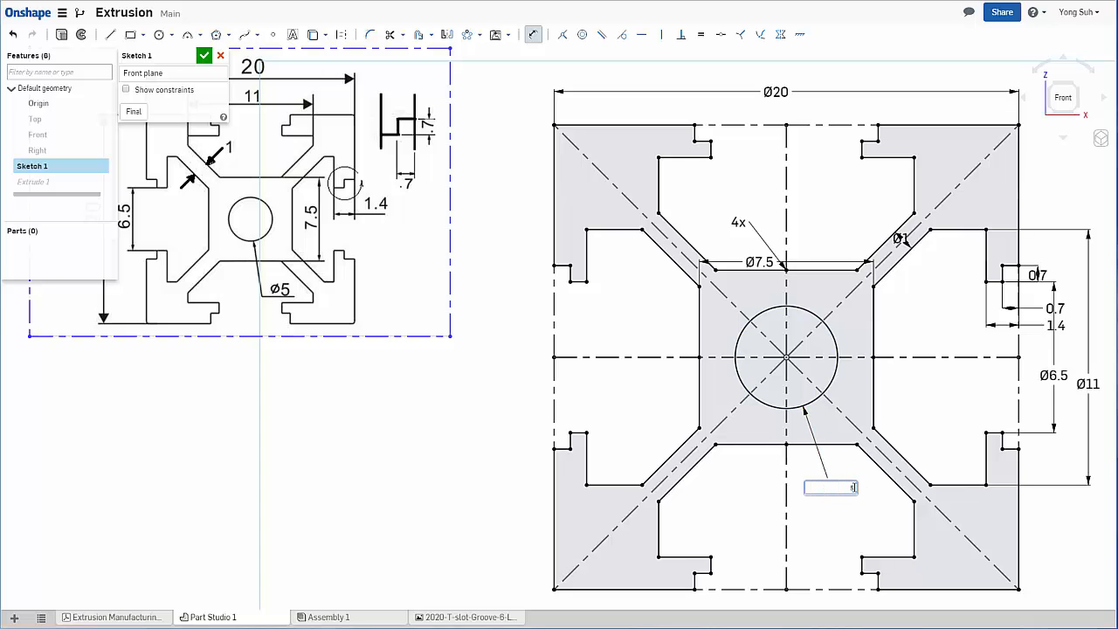
pyautogui.write('5')
pyautogui.press('Return')
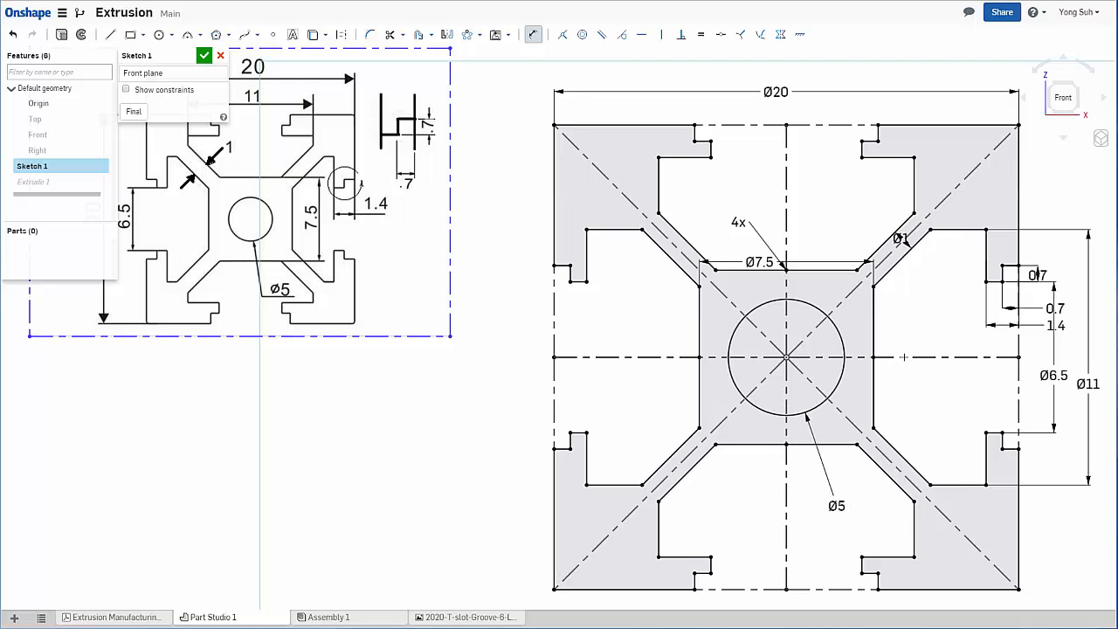
pyautogui.click(204, 57)
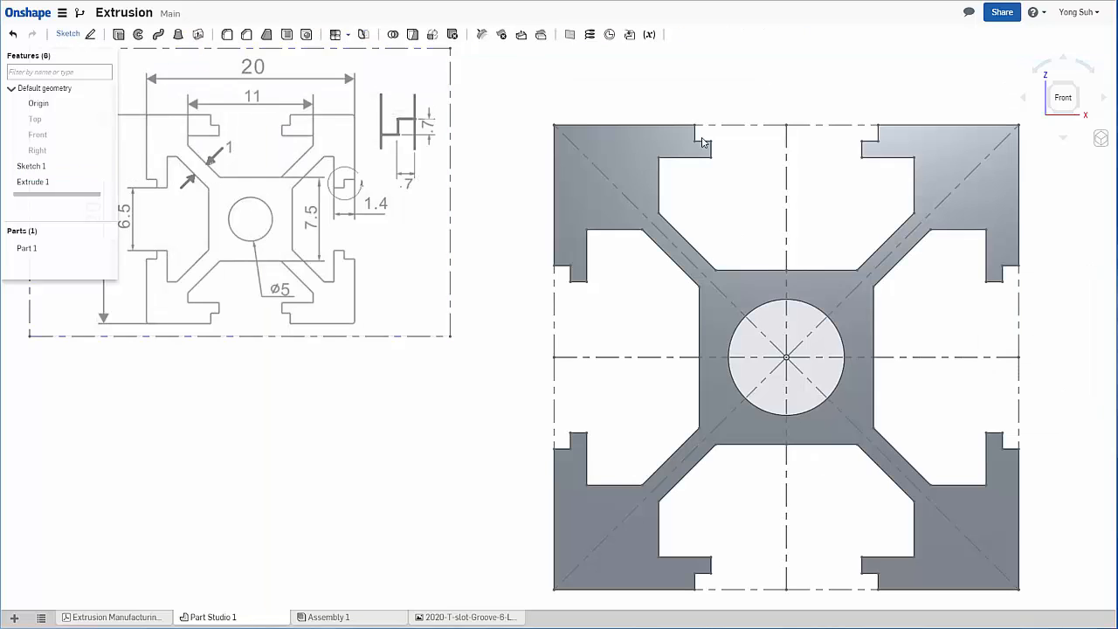
# - Return to the isometric view to examine the central hole through the extruded part
pyautogui.click(1101, 138)
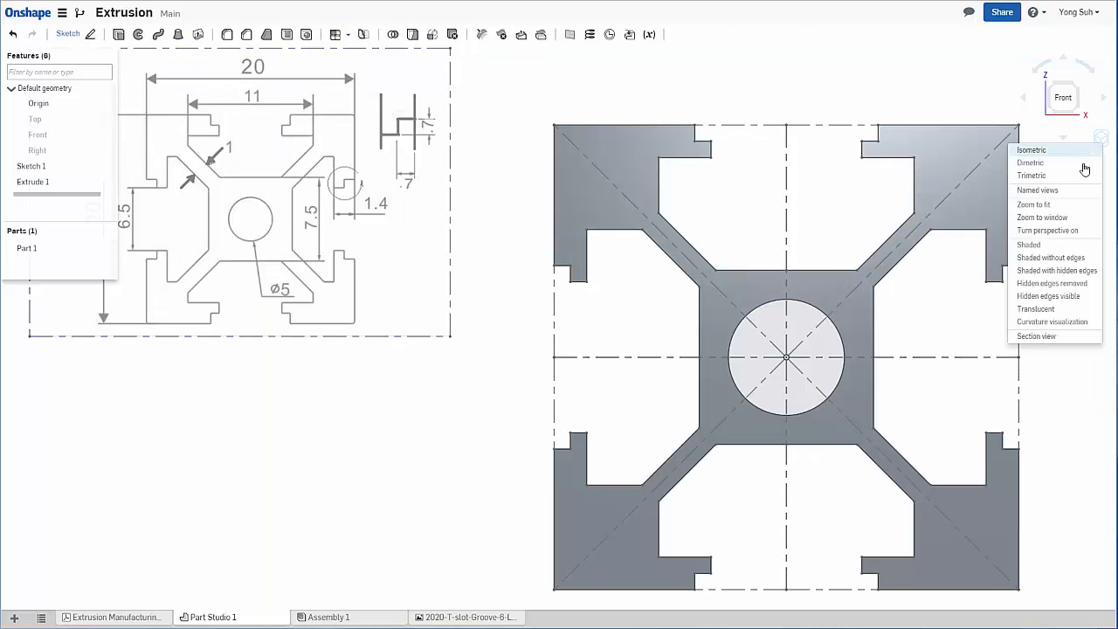
pyautogui.click(1031, 150)
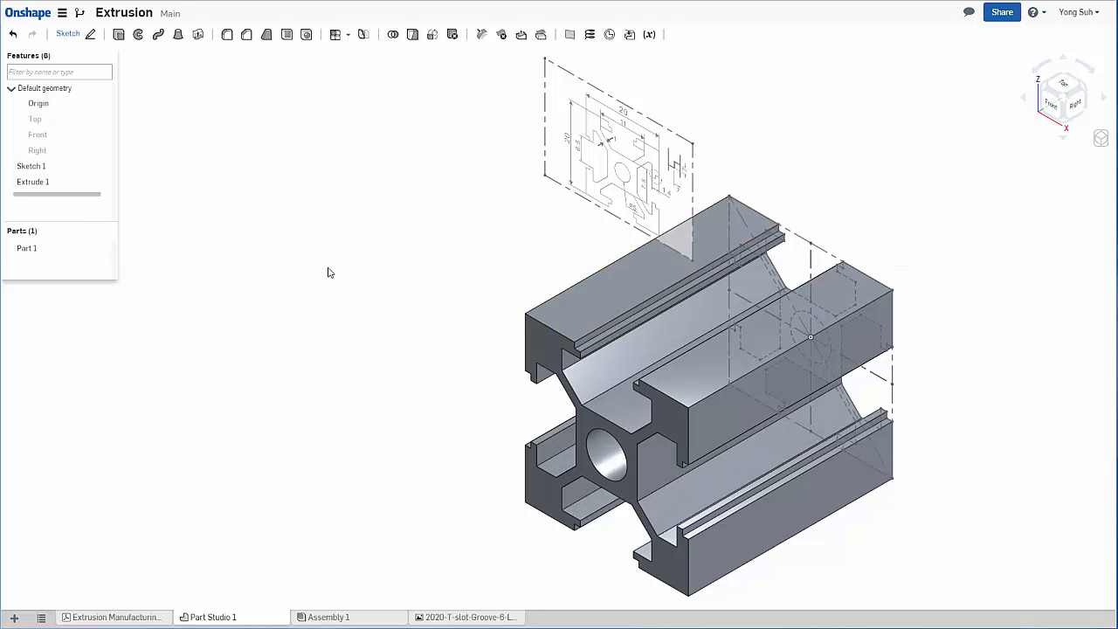
pyautogui.rightClick(49, 169)
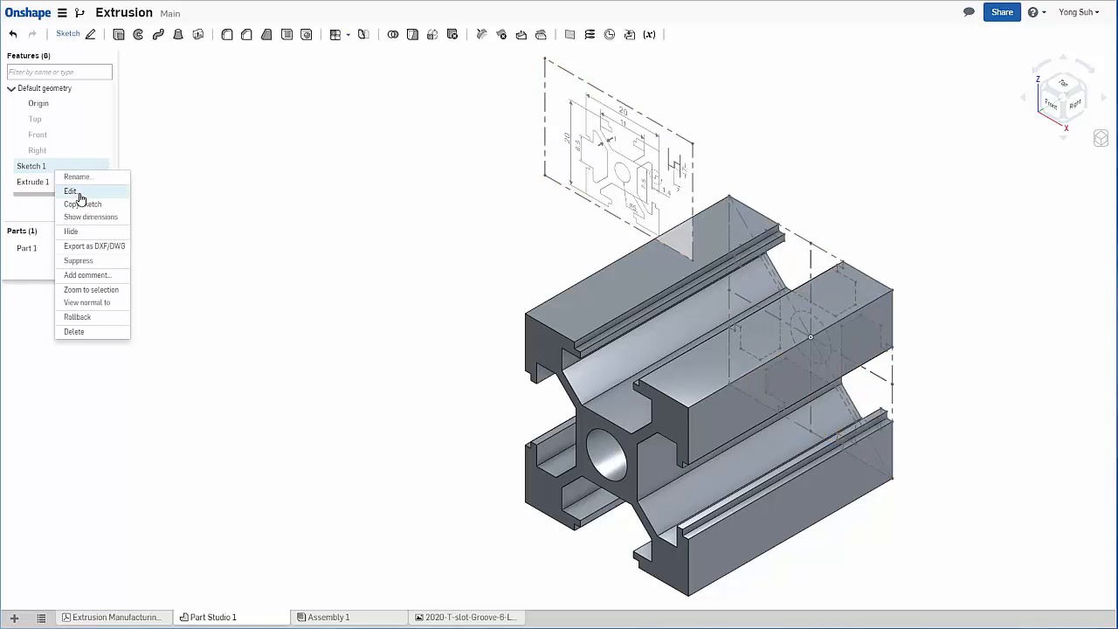
pyautogui.click(296, 209)
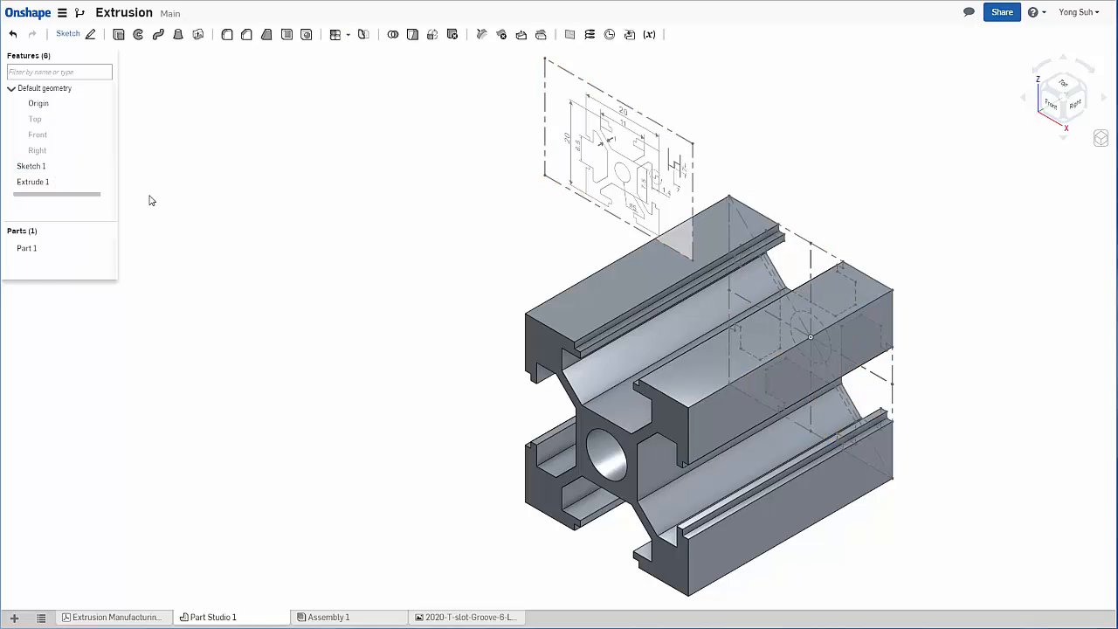